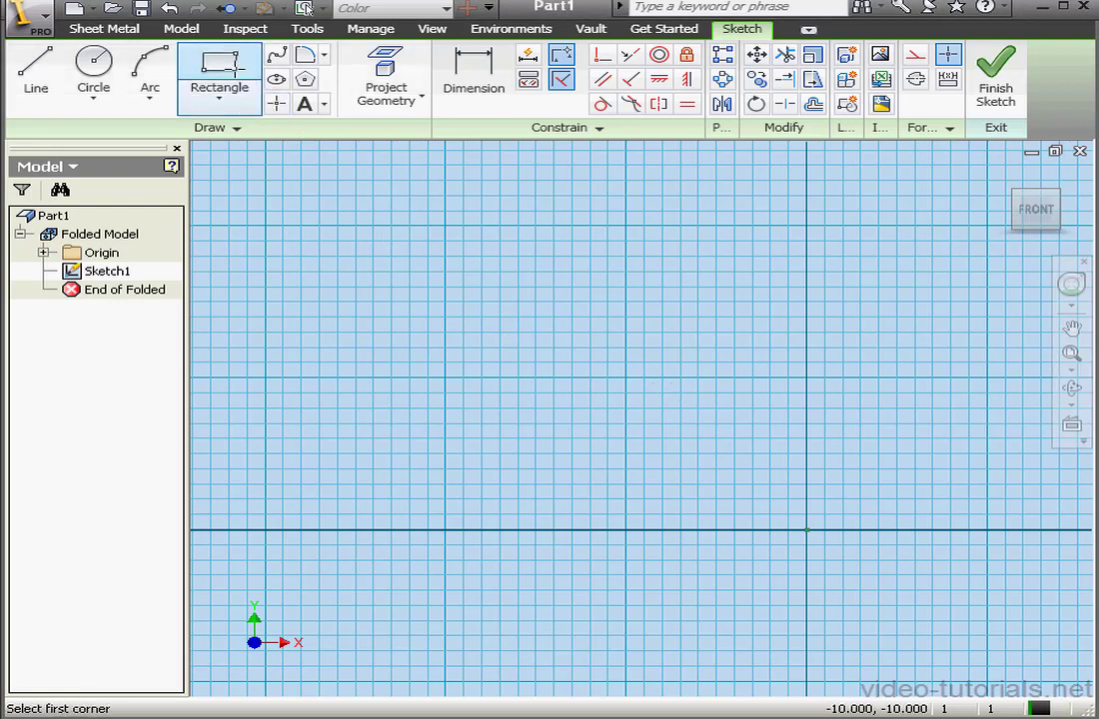
# Draw a rectangle from the origin and dimension its right edge to 30 mm
pyautogui.click(806, 530)
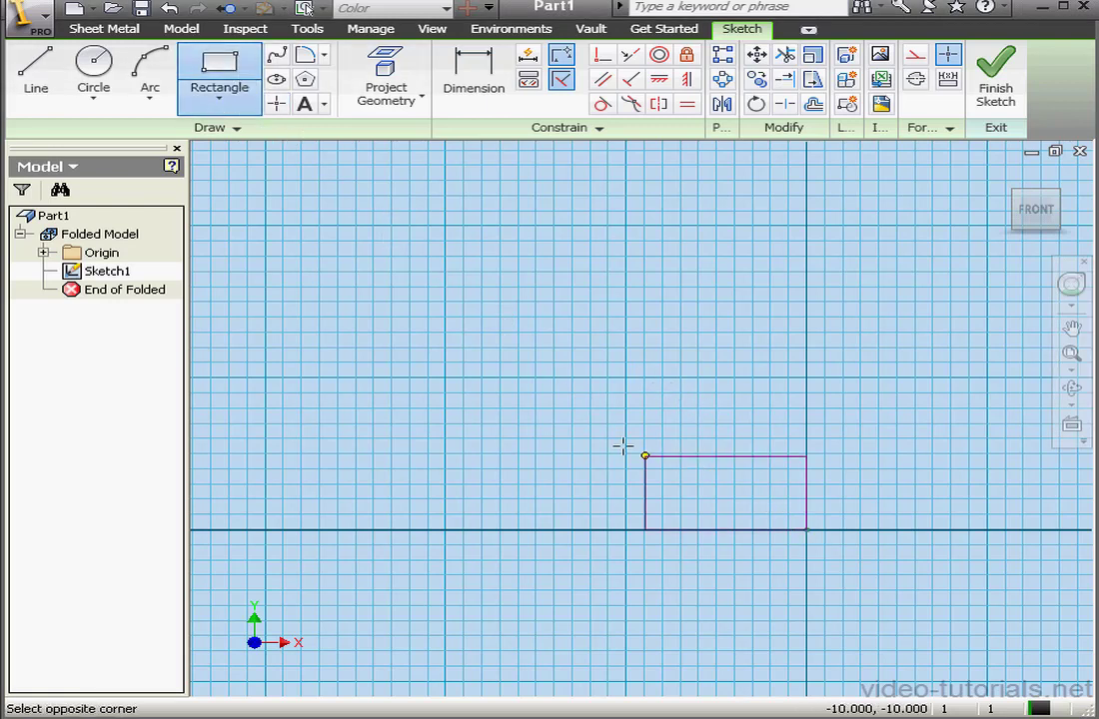
pyautogui.click(273, 209)
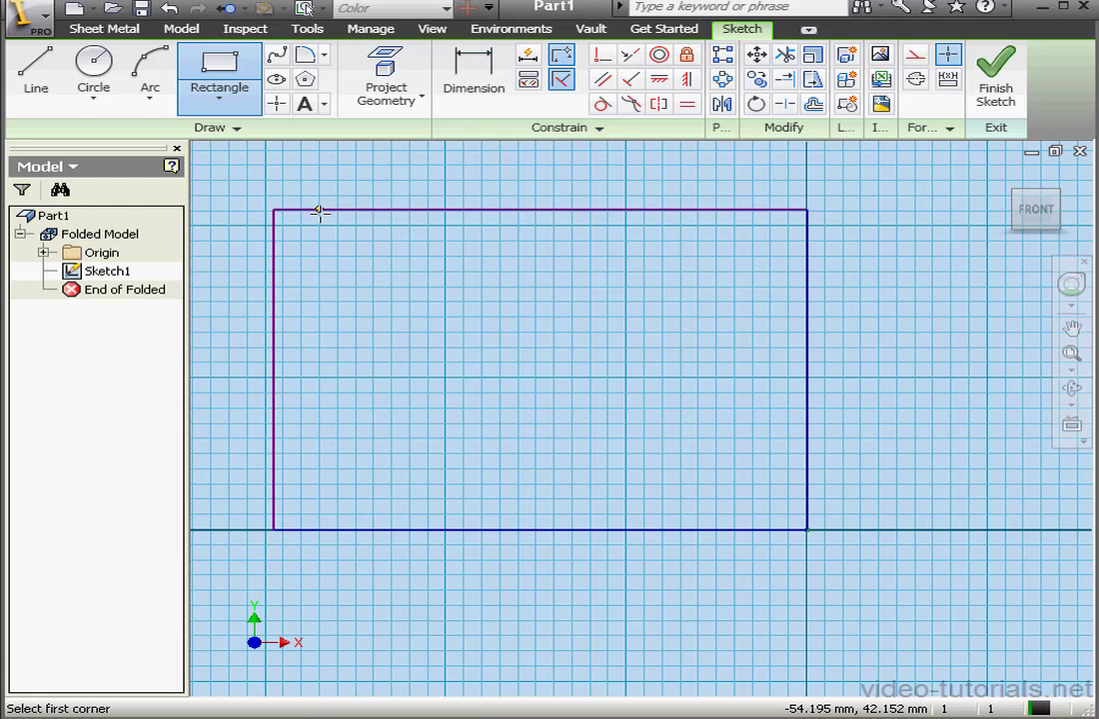
pyautogui.click(484, 87)
pyautogui.click(811, 345)
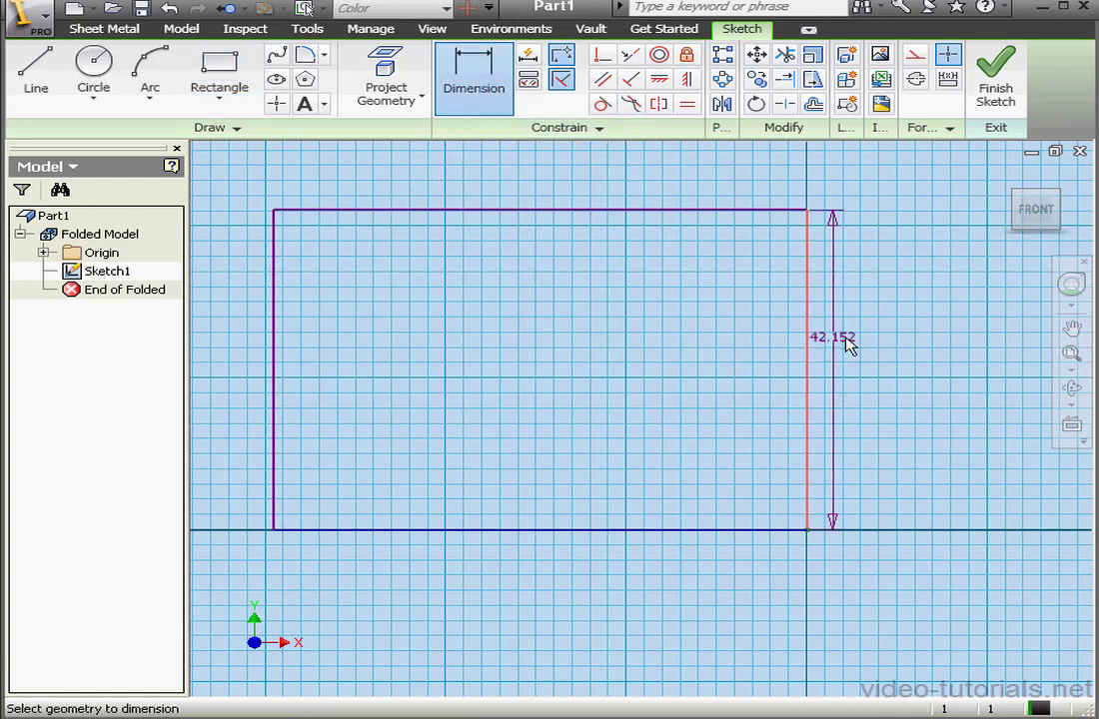
pyautogui.click(855, 349)
pyautogui.moveTo(145, 378); pyautogui.dragTo(976, 412)
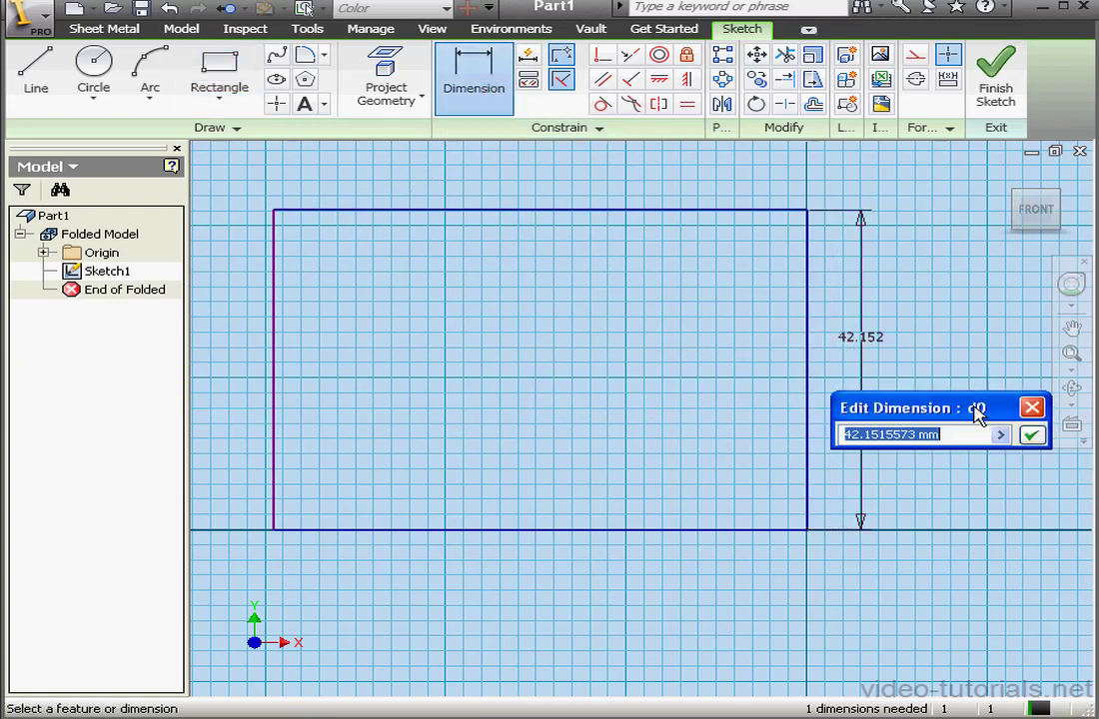
pyautogui.write('30')
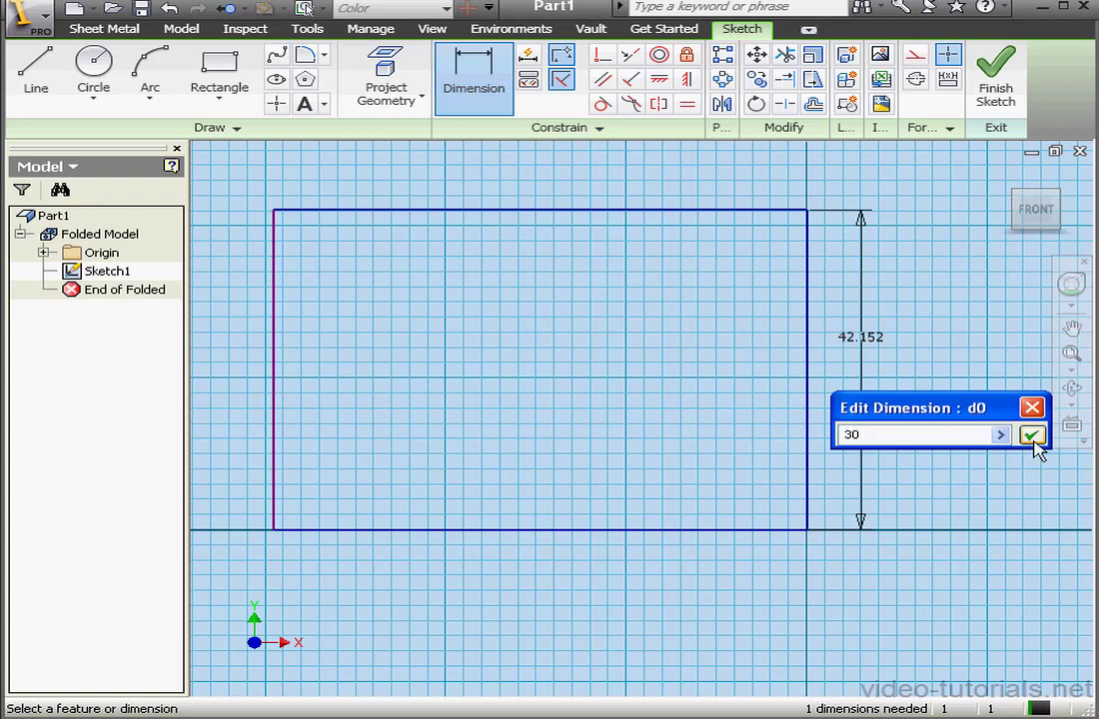
pyautogui.click(1032, 435)
# Dimension the rectangle's bottom edge to a 40 mm width
pyautogui.click(728, 531)
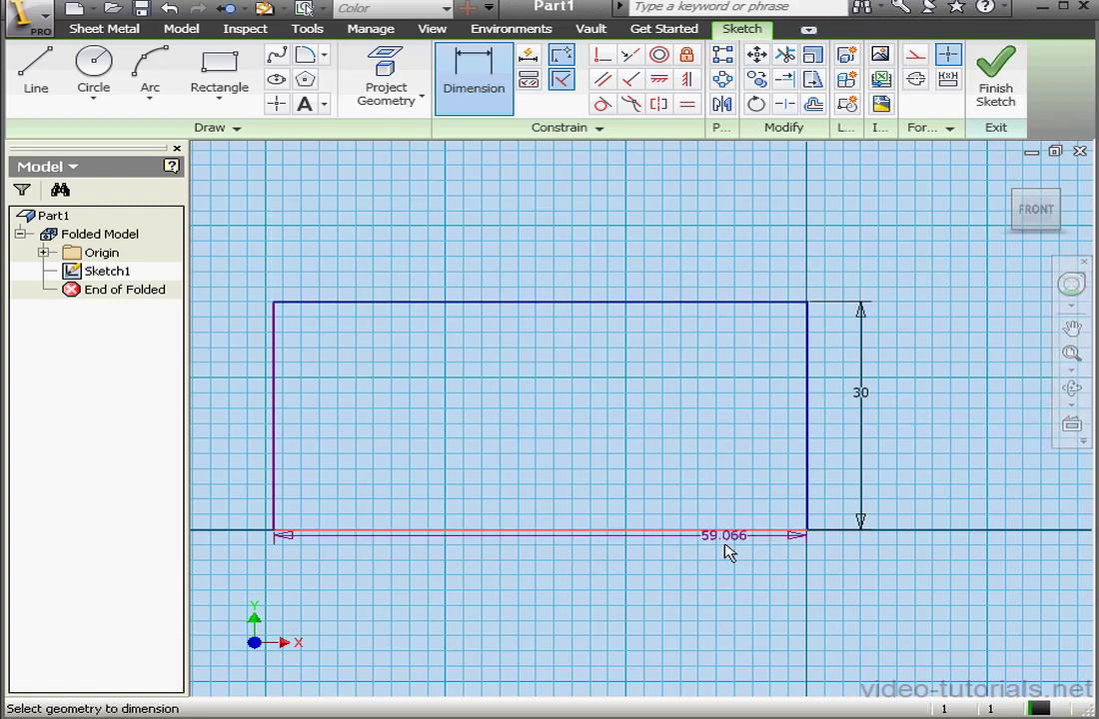
pyautogui.click(704, 592)
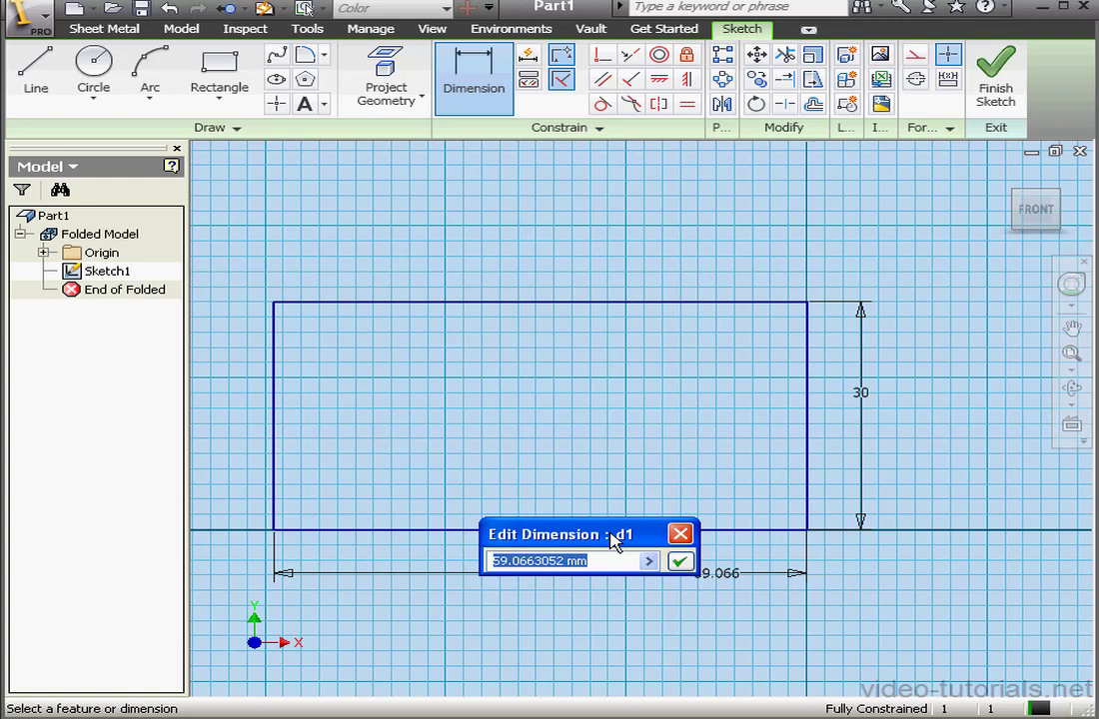
pyautogui.write('40')
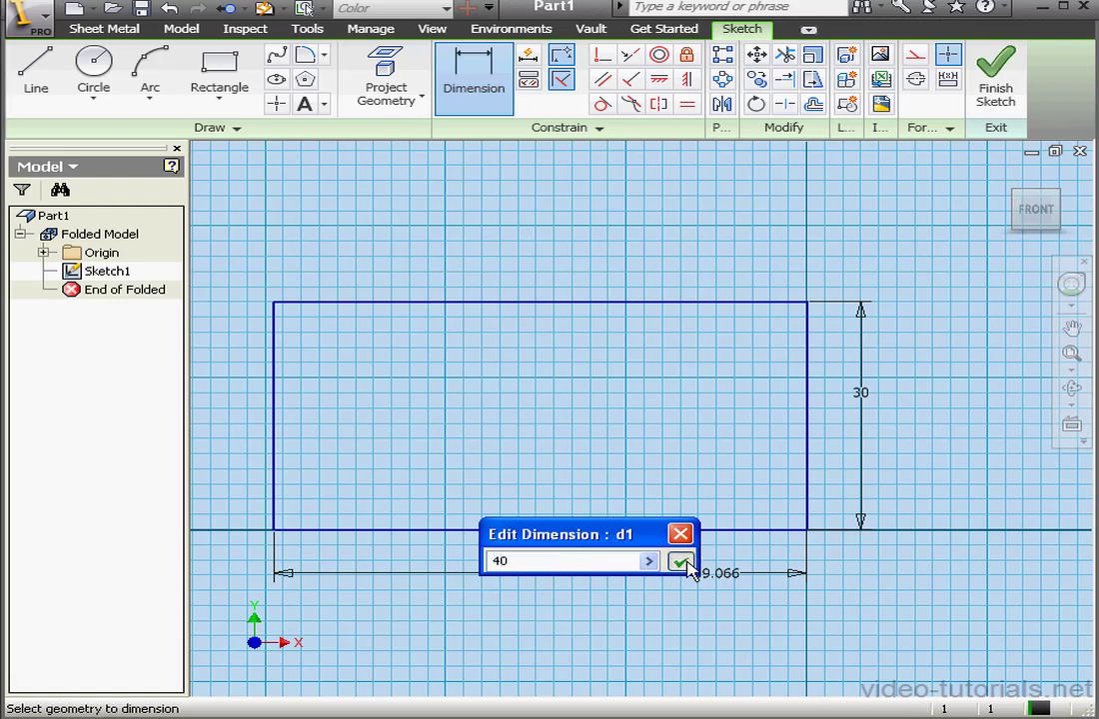
pyautogui.click(681, 561)
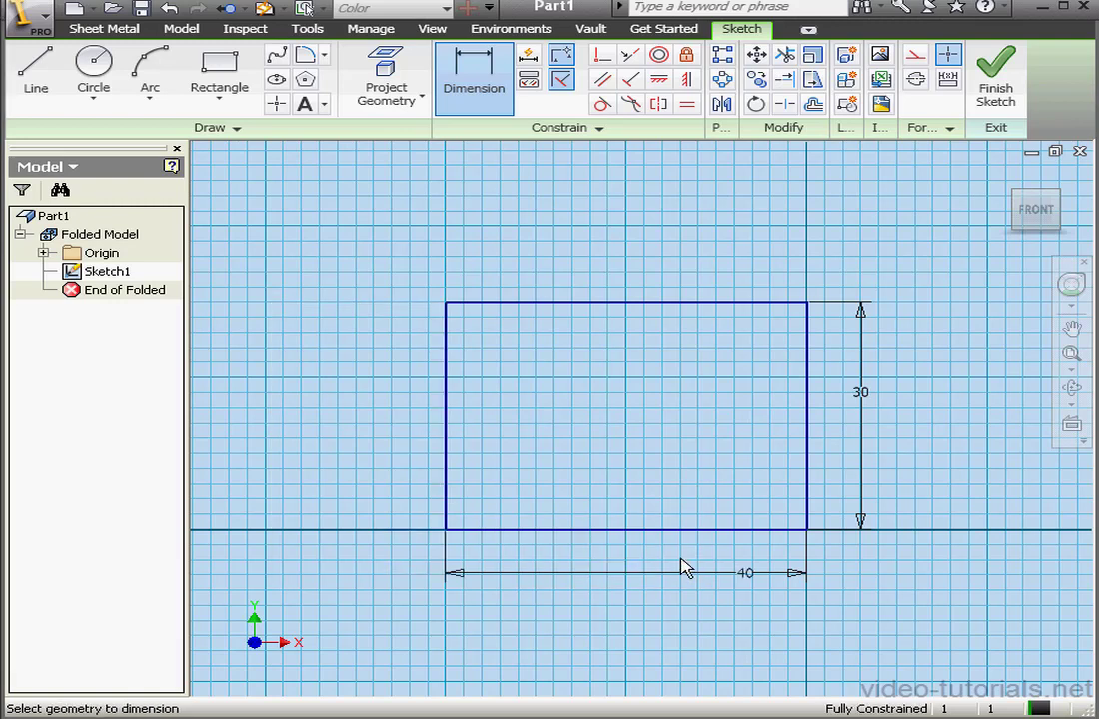
# Finish the rectangle sketch and turn it into a Face1 sheet-metal face
pyautogui.click(996, 82)
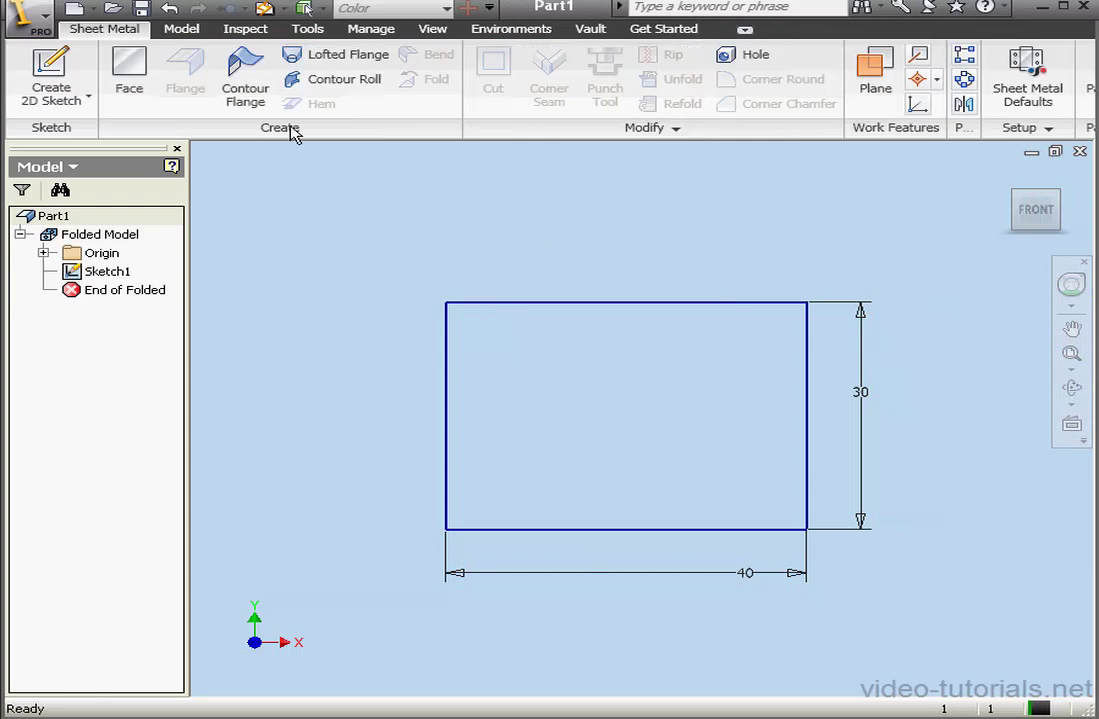
pyautogui.click(128, 68)
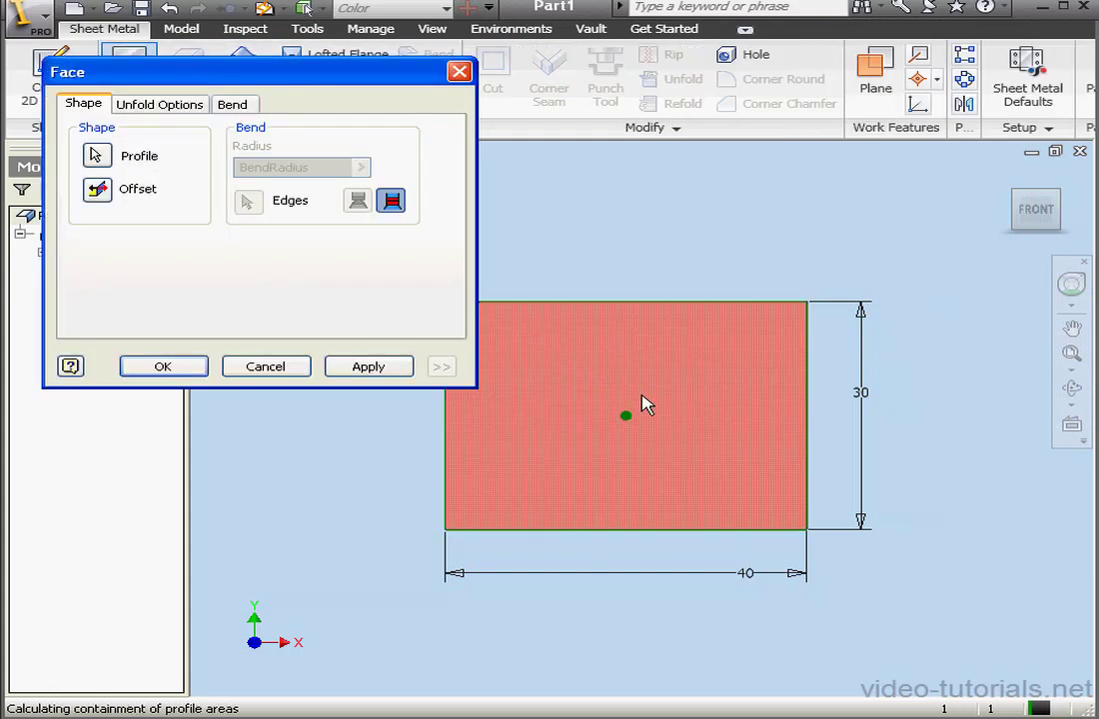
pyautogui.click(185, 368)
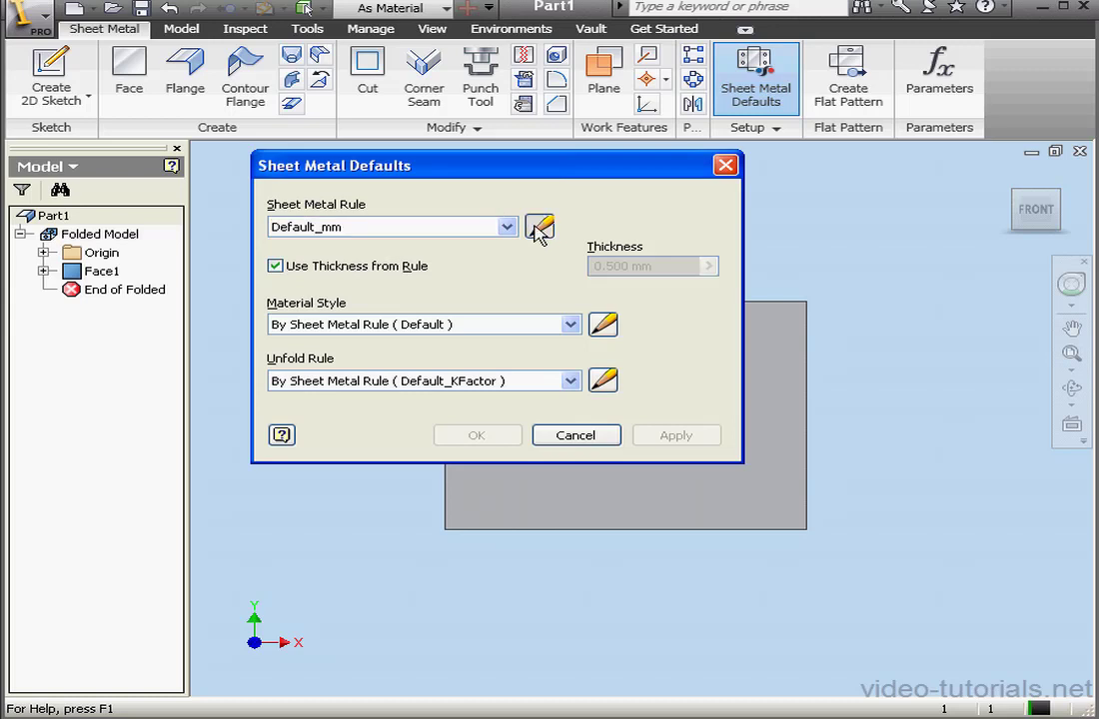
# Change the Default_mm rule thickness from 0.500 to 1 mm and save it
pyautogui.click(539, 227)
pyautogui.moveTo(458, 259); pyautogui.dragTo(368, 271)
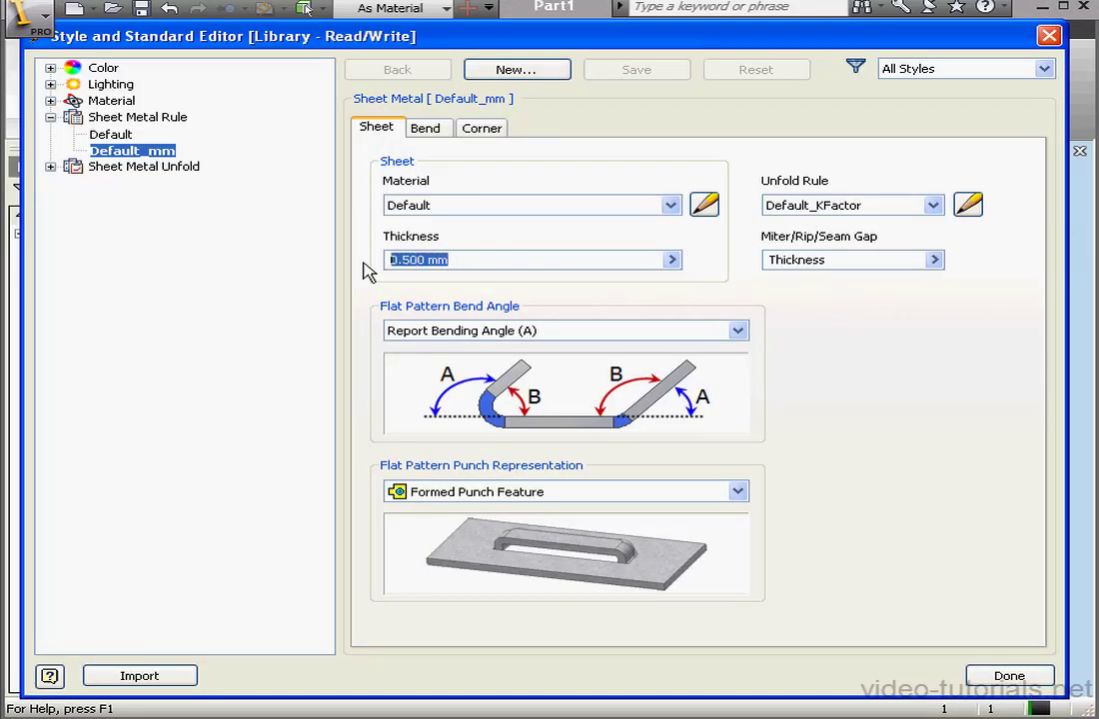
pyautogui.write('1')
pyautogui.click(649, 73)
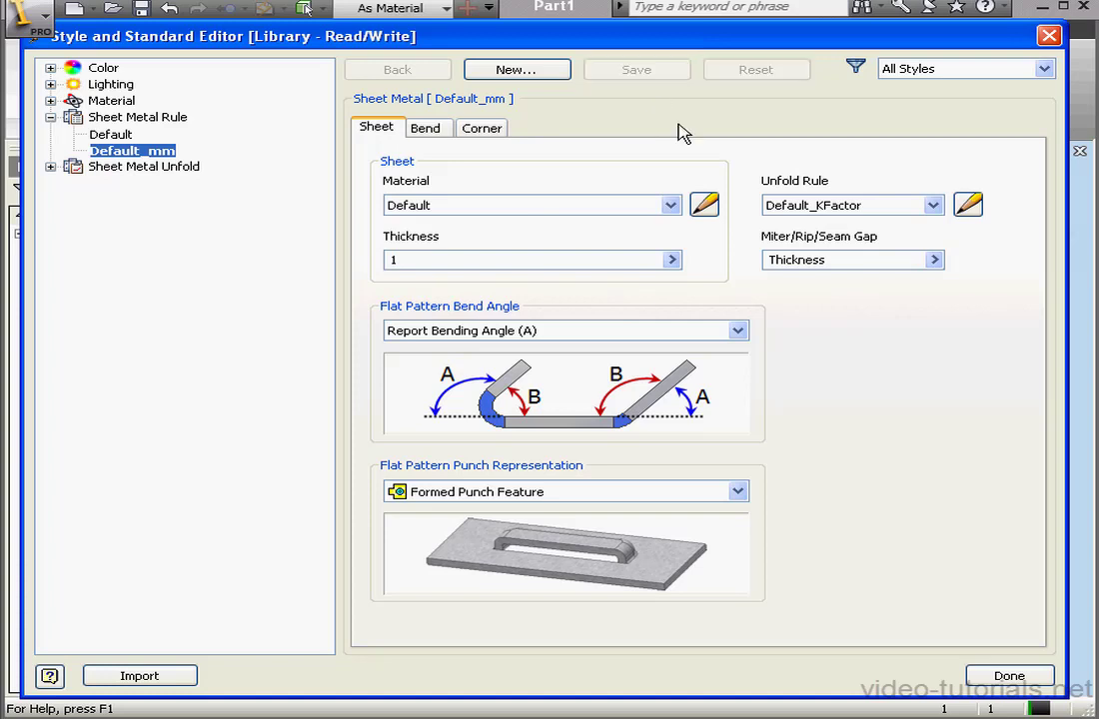
# Review the Default_KFactor unfold rule (K-factor 0.440), then close the style editor and Sheet Metal Defaults
pyautogui.click(52, 167)
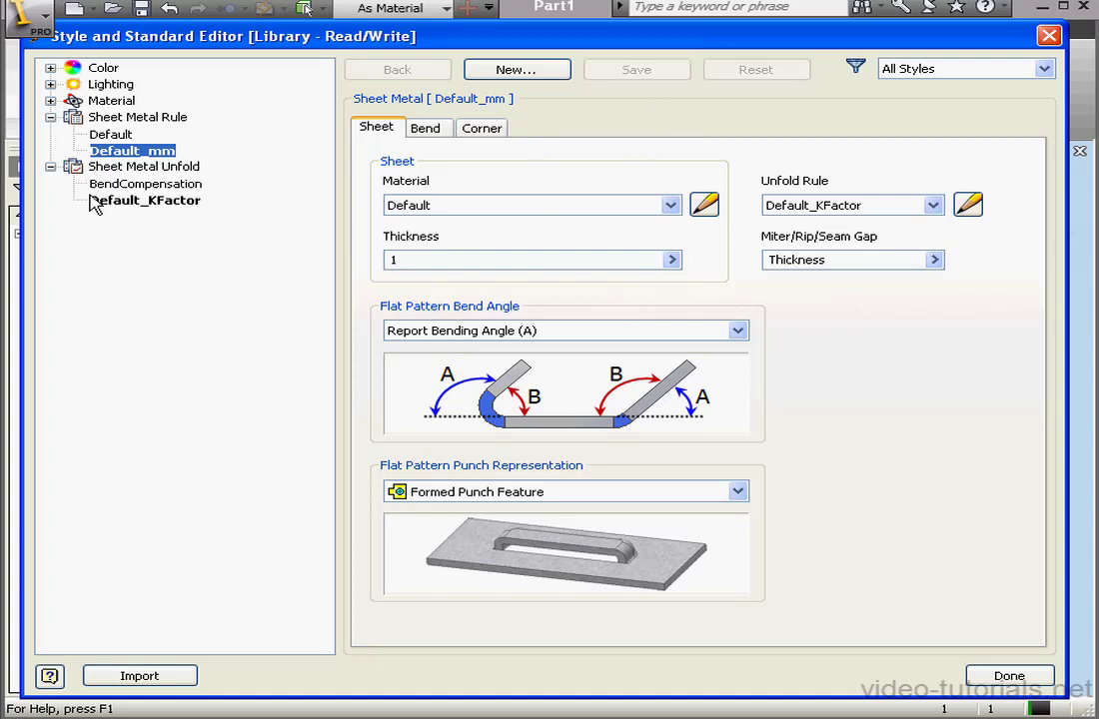
pyautogui.click(144, 204)
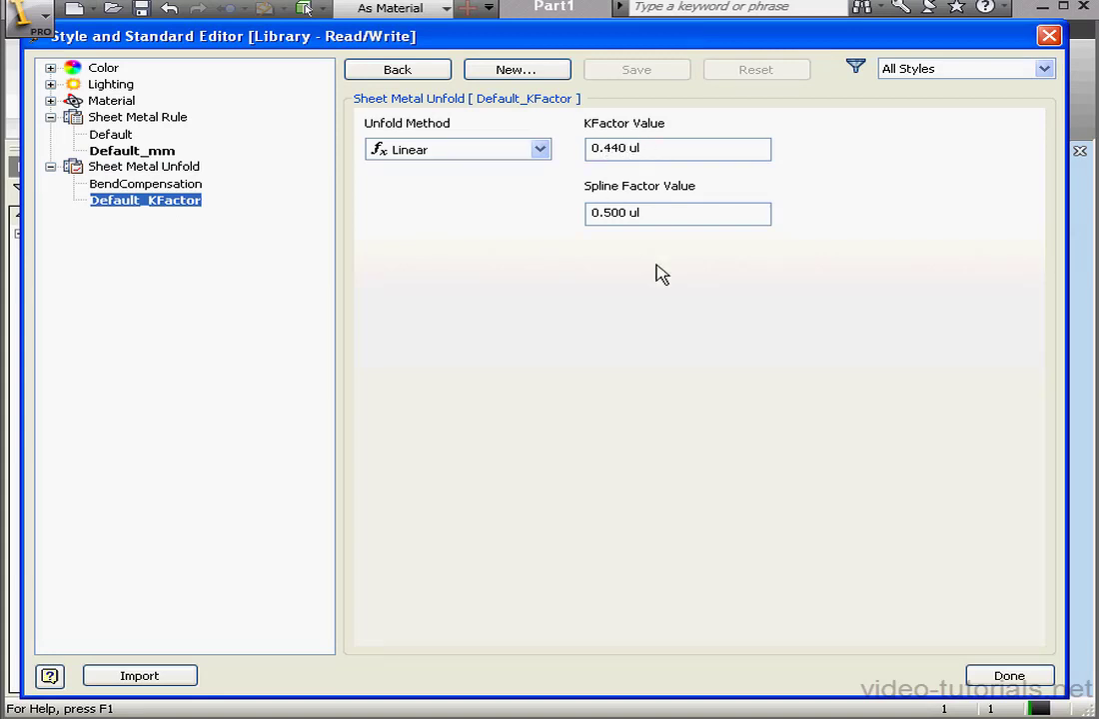
pyautogui.click(1007, 677)
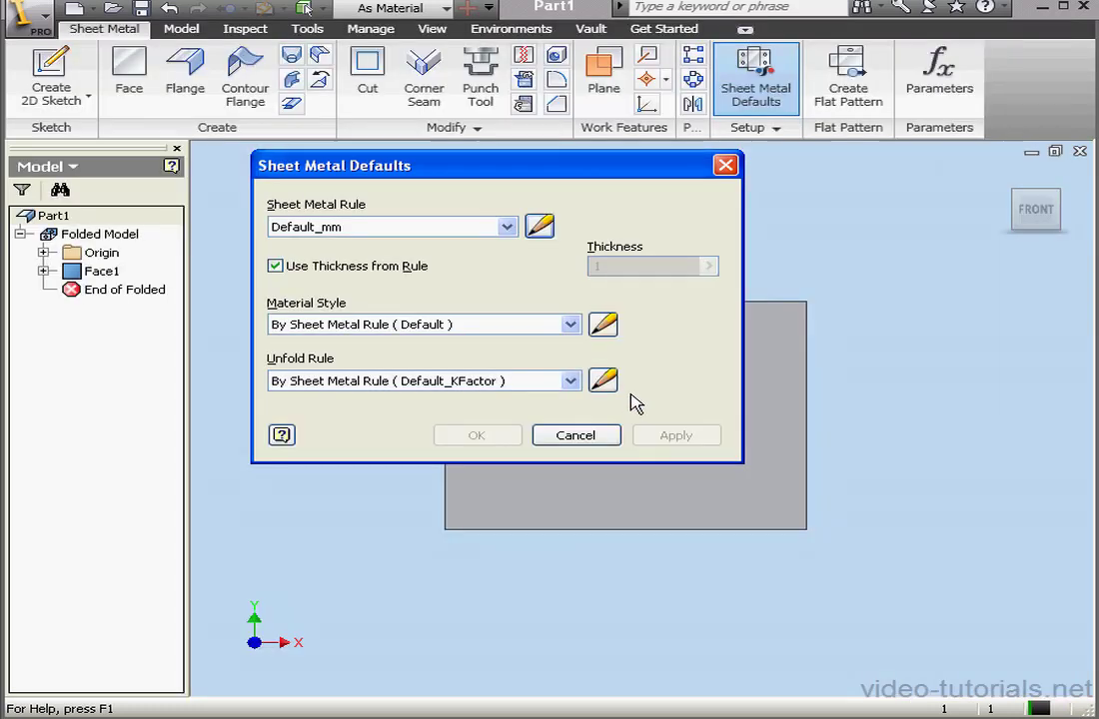
pyautogui.click(597, 438)
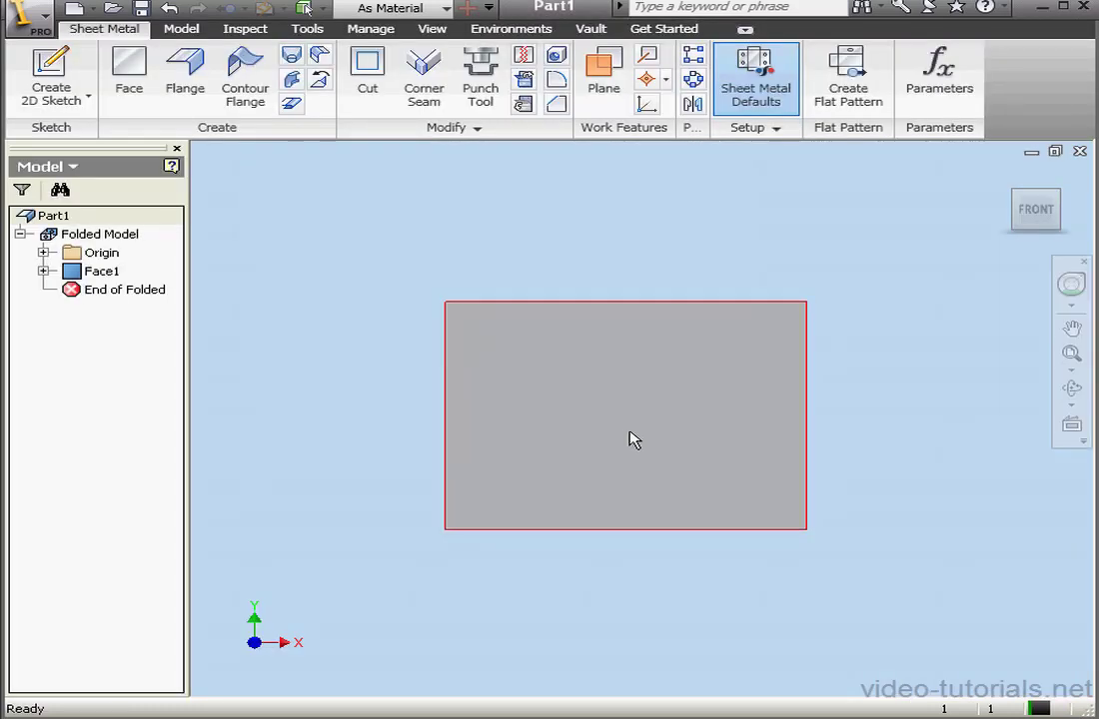
# Start a sketch on the plate face with a line across it and a point
pyautogui.click(53, 82)
pyautogui.click(696, 415)
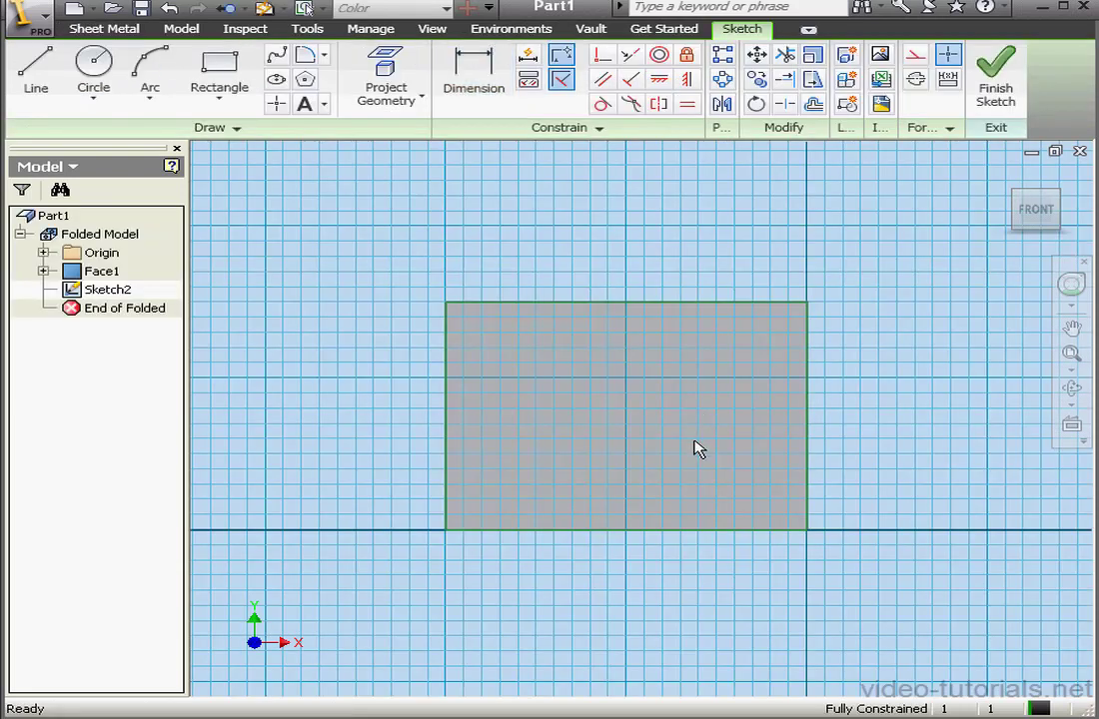
pyautogui.click(36, 74)
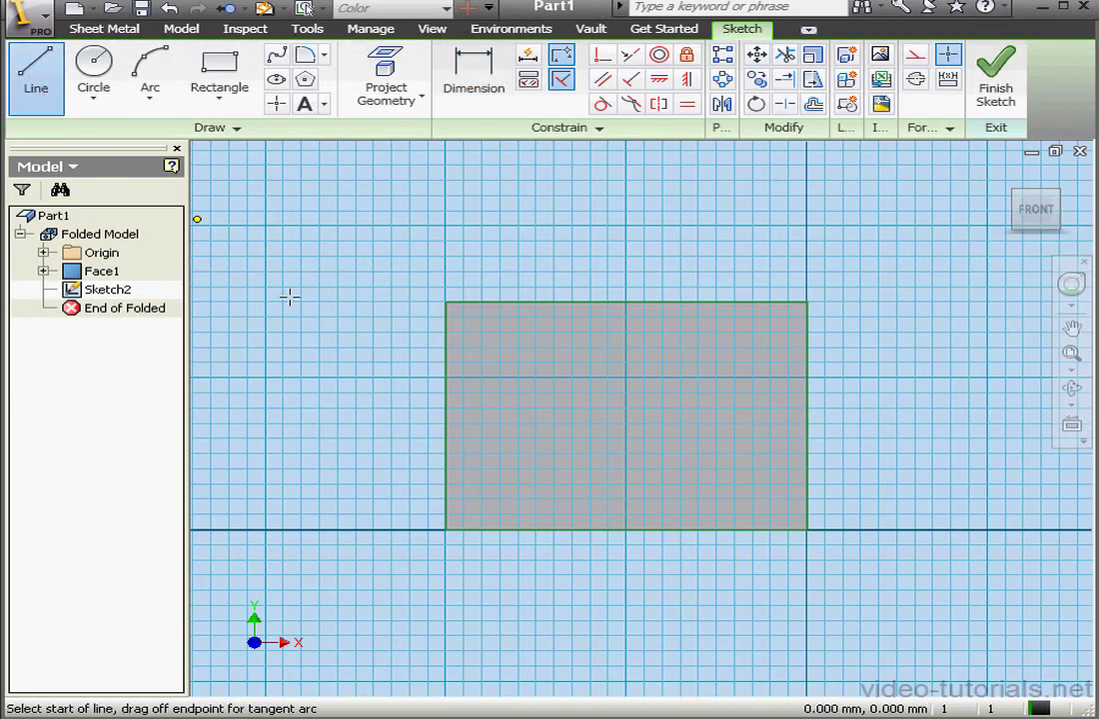
pyautogui.click(446, 494)
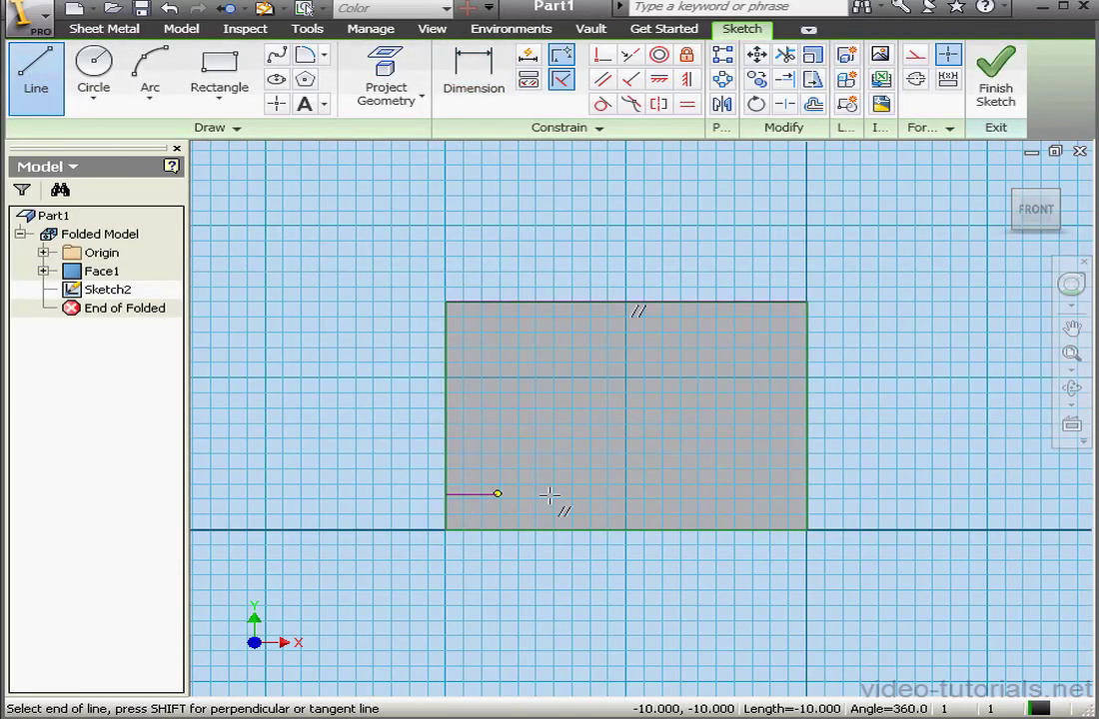
pyautogui.click(807, 494)
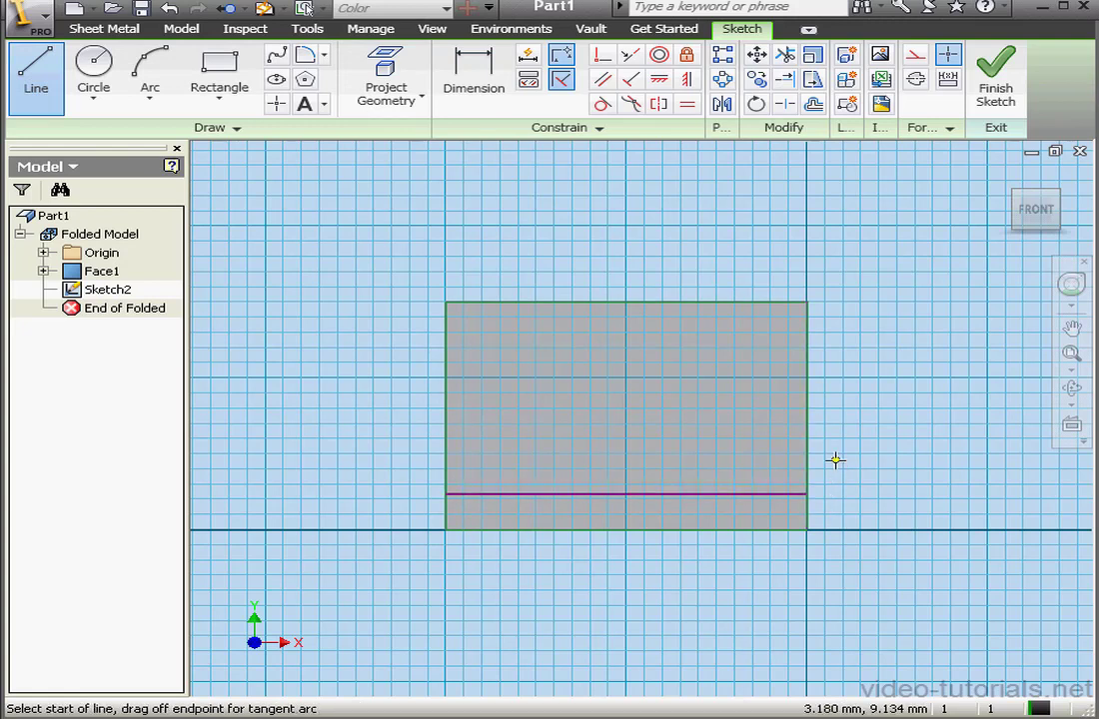
pyautogui.scroll(3, 654, 518)
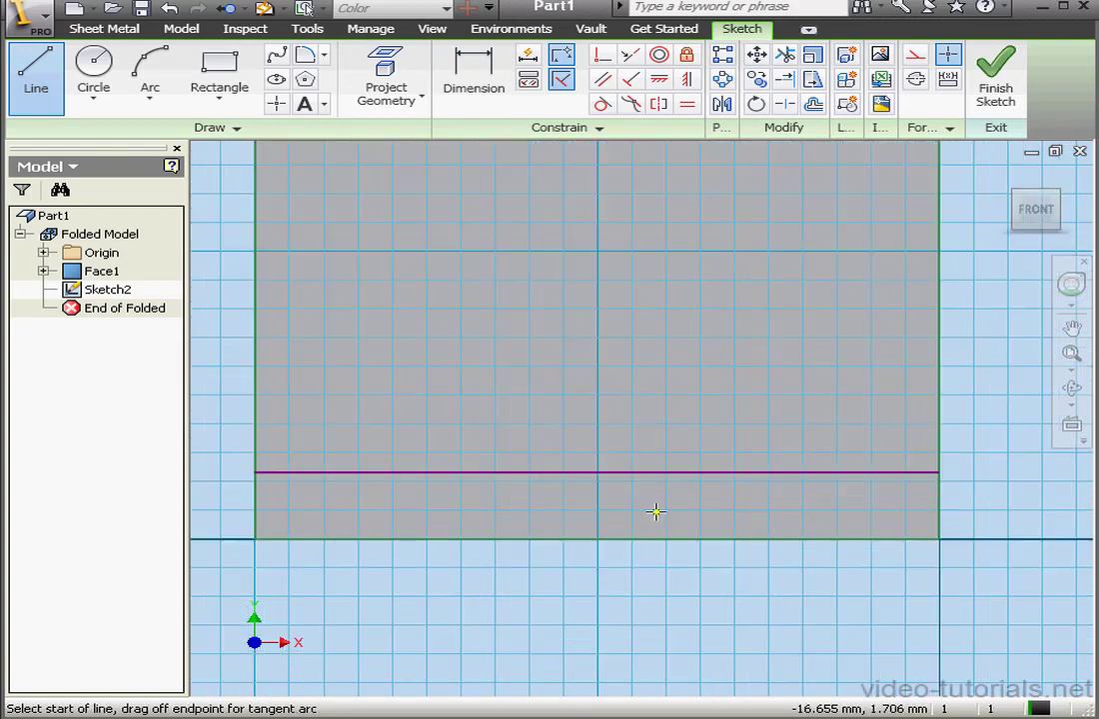
pyautogui.click(277, 102)
pyautogui.click(649, 411)
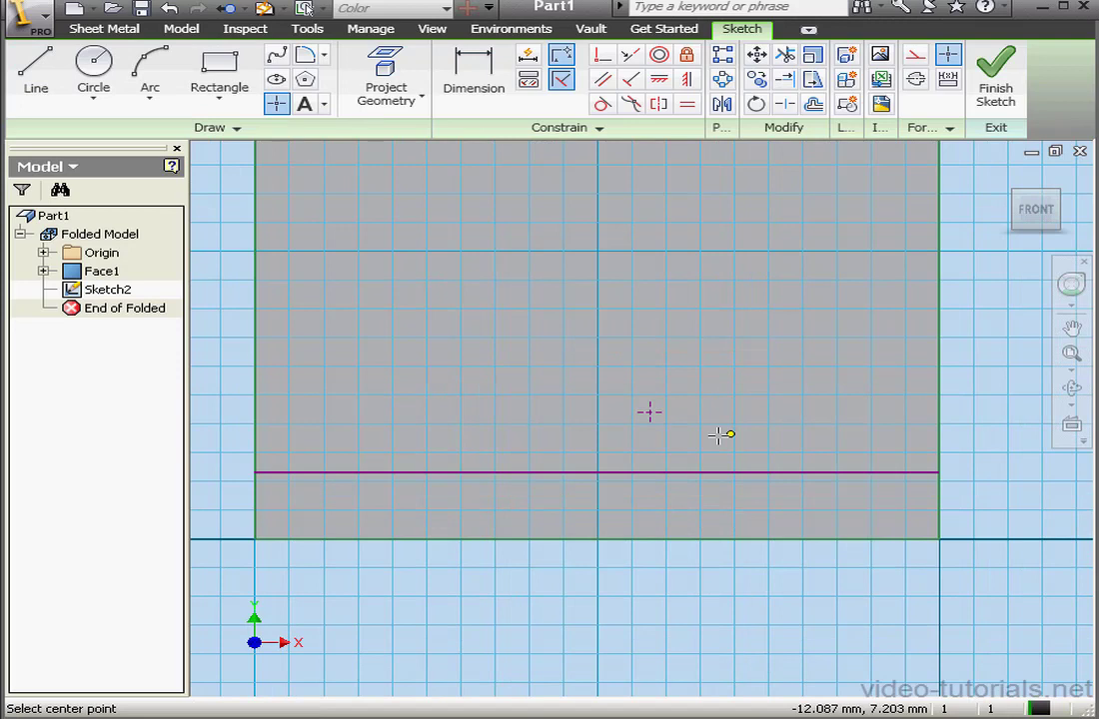
# Dimension the line 10 mm above the plate's bottom edge
pyautogui.click(474, 75)
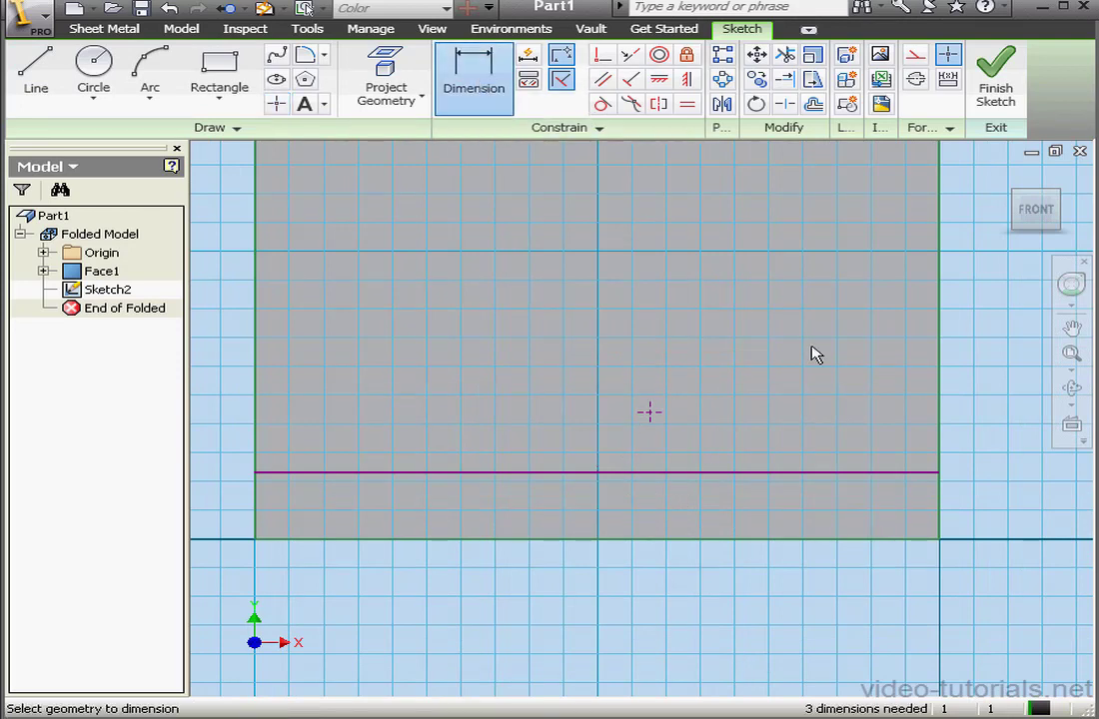
pyautogui.click(940, 473)
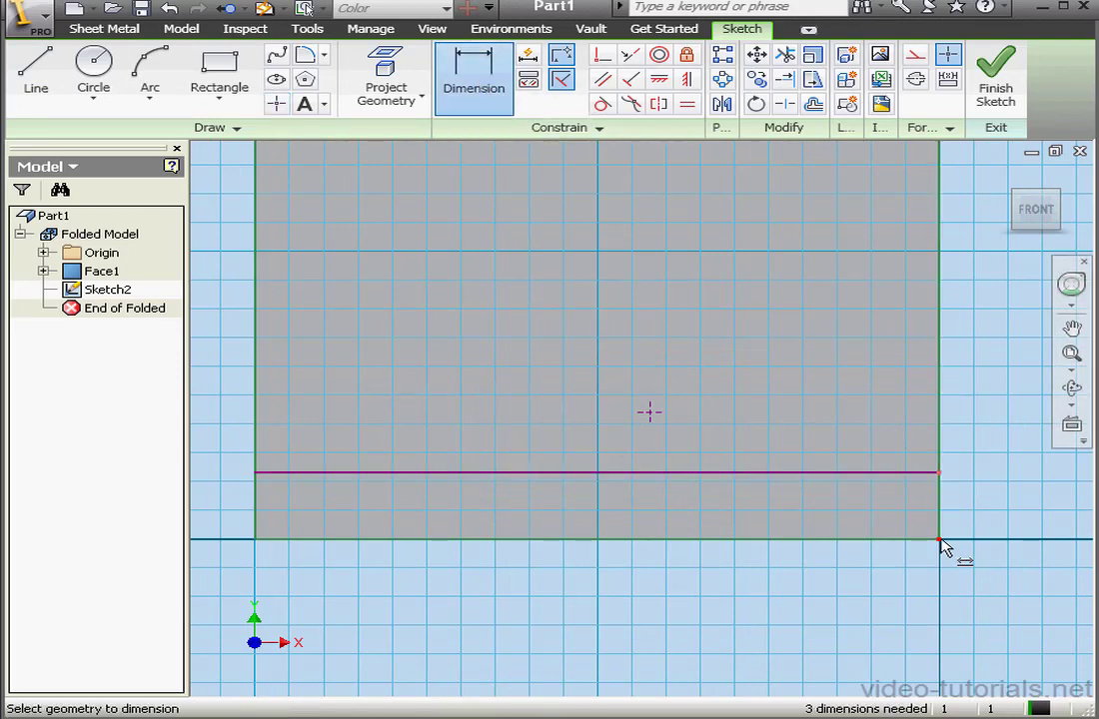
pyautogui.click(941, 541)
pyautogui.click(972, 520)
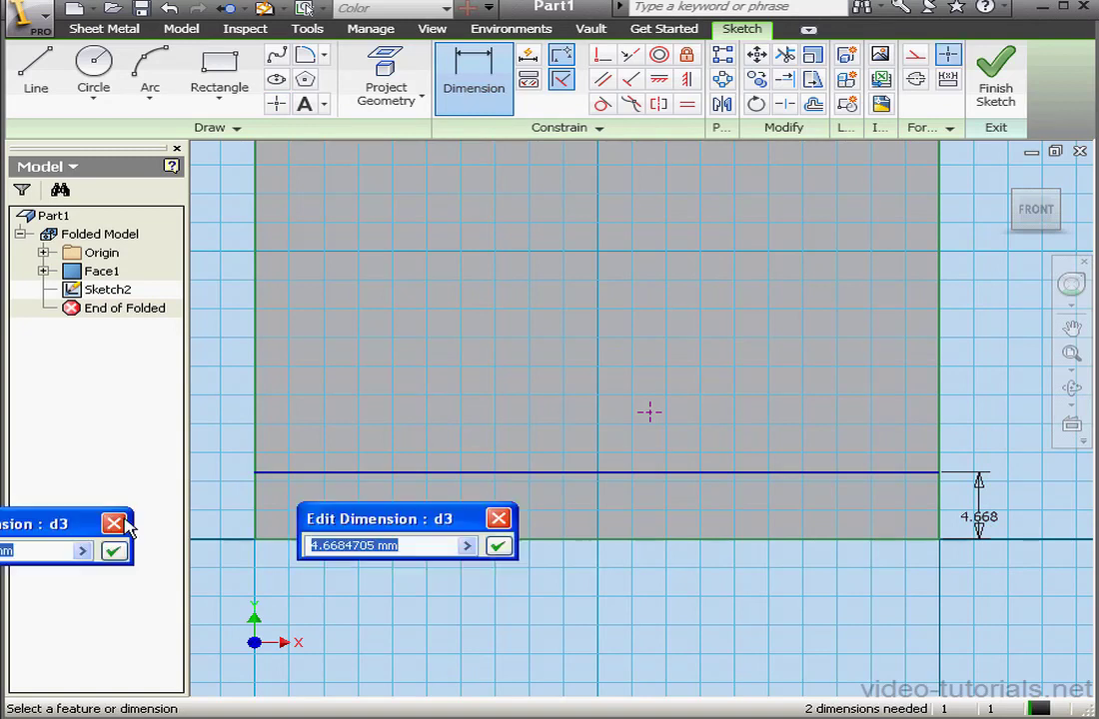
pyautogui.write('10')
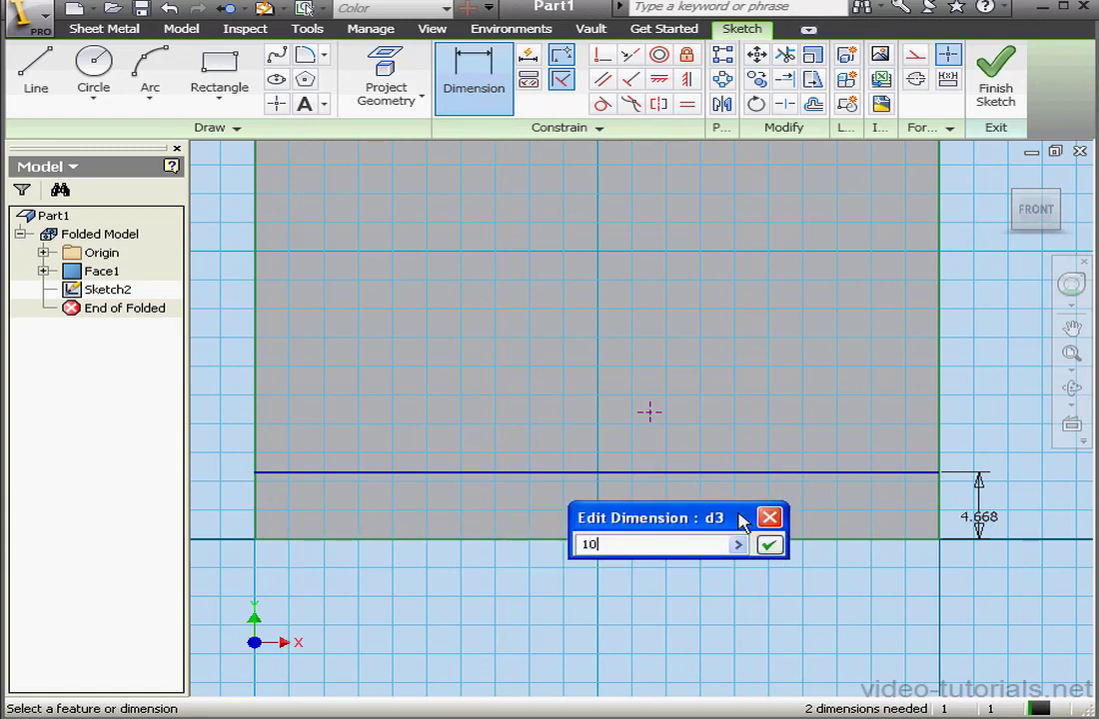
pyautogui.click(773, 549)
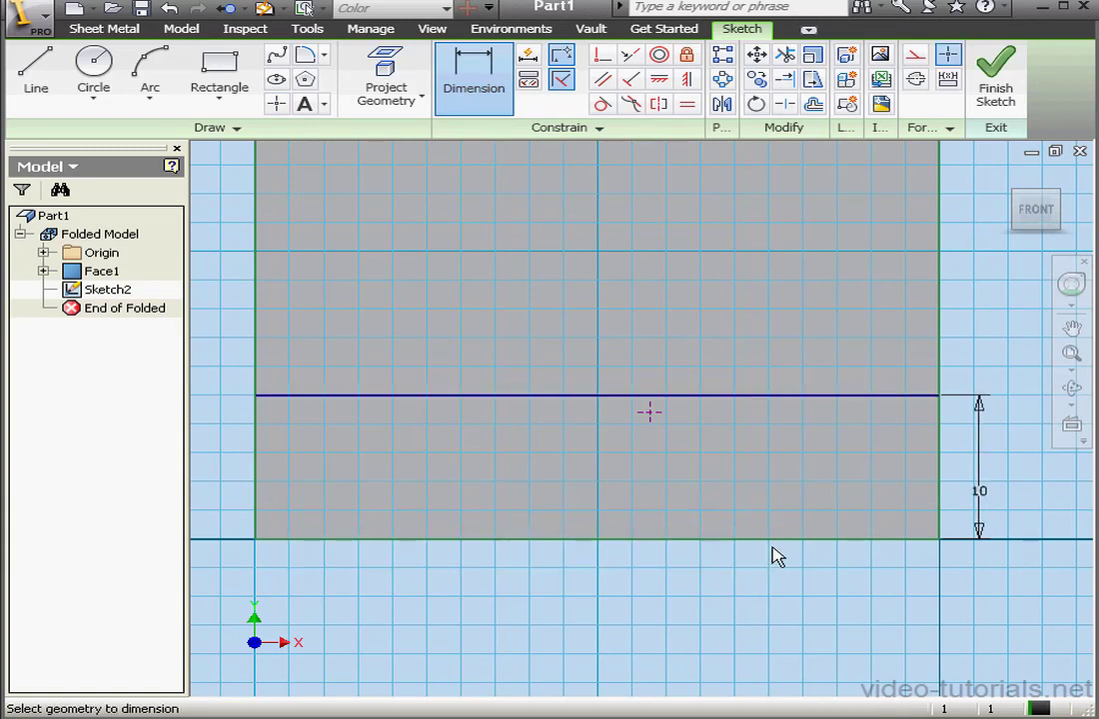
# Fix the point 10 mm from the right edge and add a perpendicular constraint
pyautogui.click(937, 540)
pyautogui.click(649, 412)
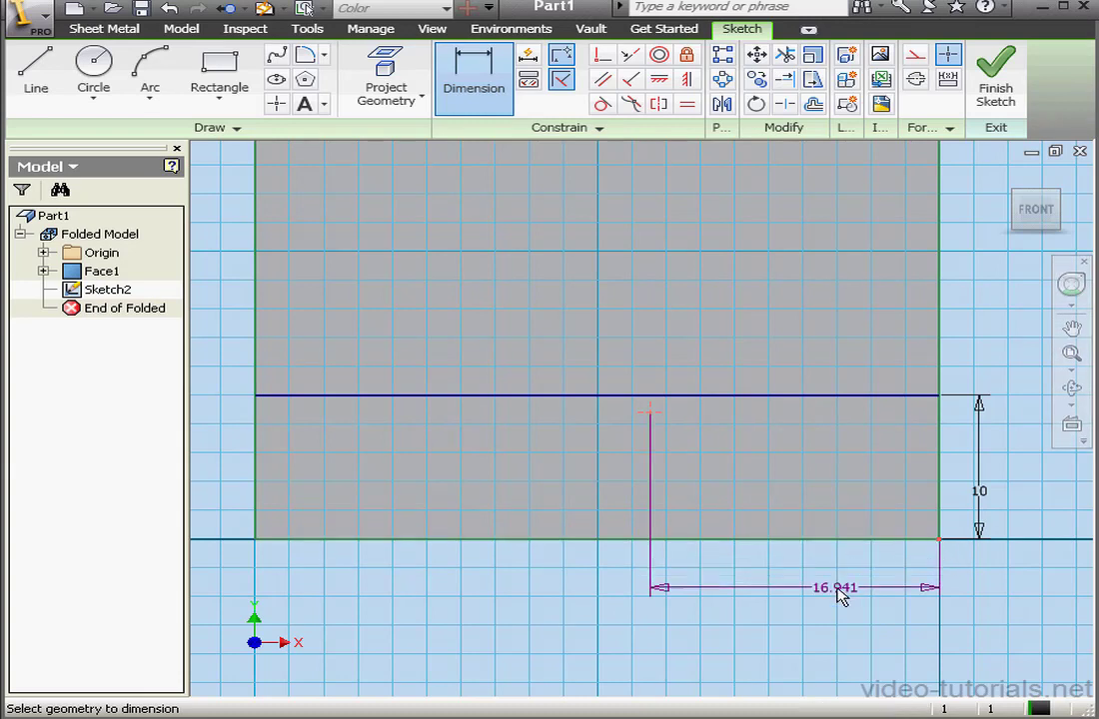
pyautogui.click(841, 589)
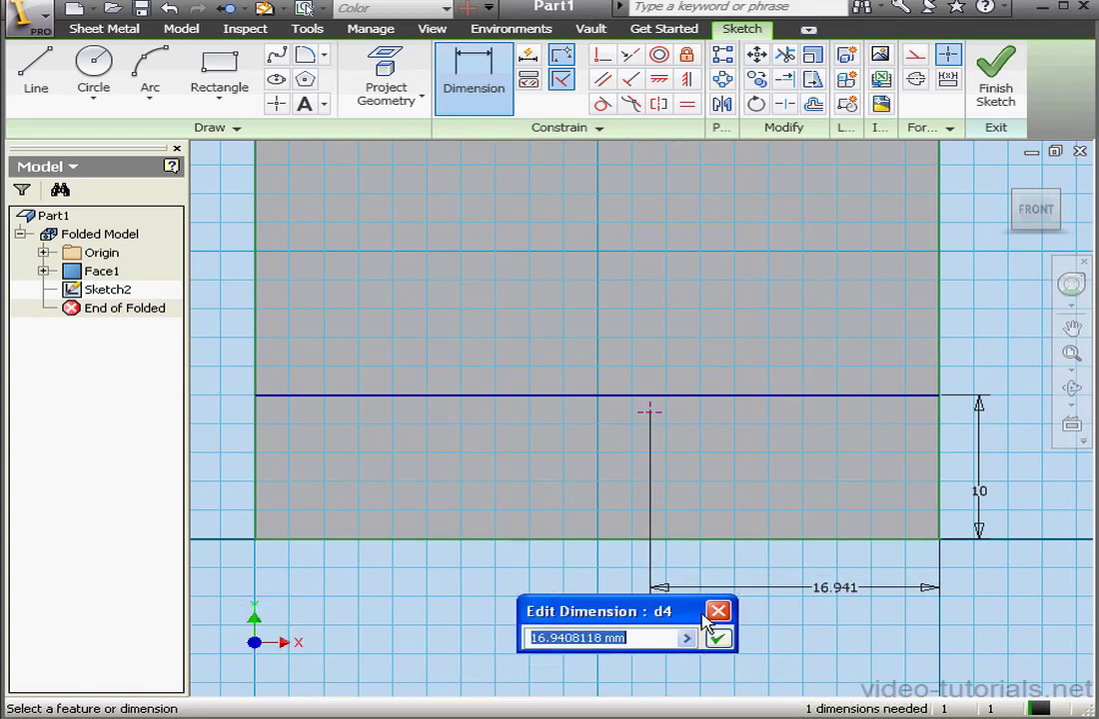
pyautogui.write('10')
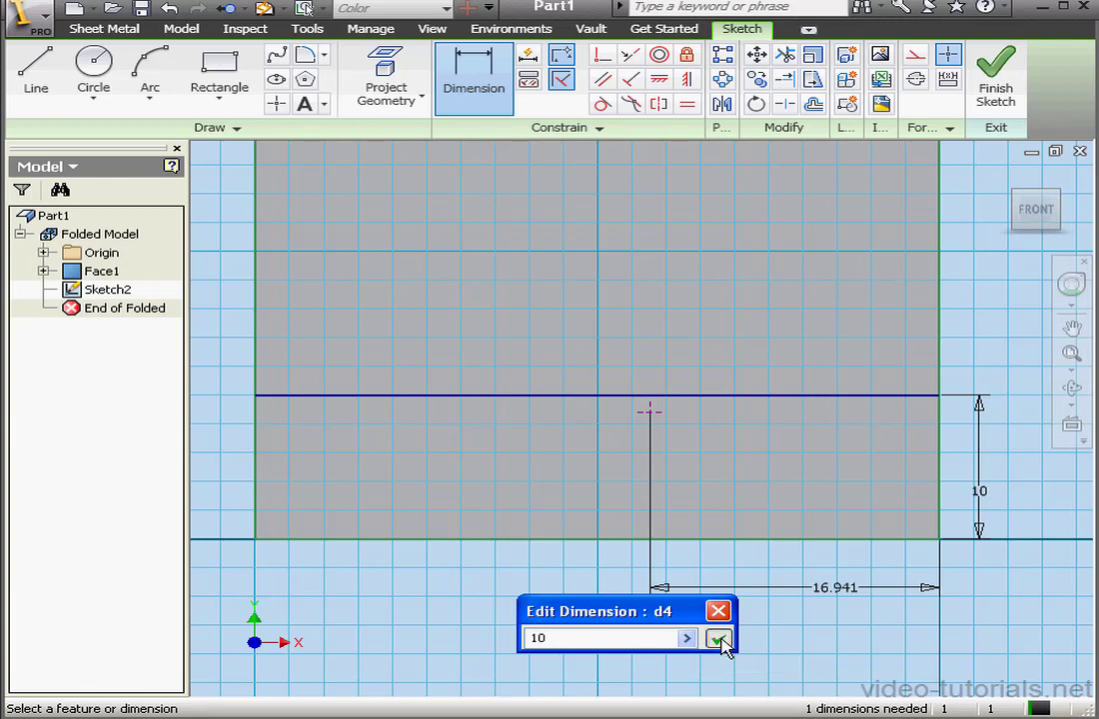
pyautogui.click(718, 640)
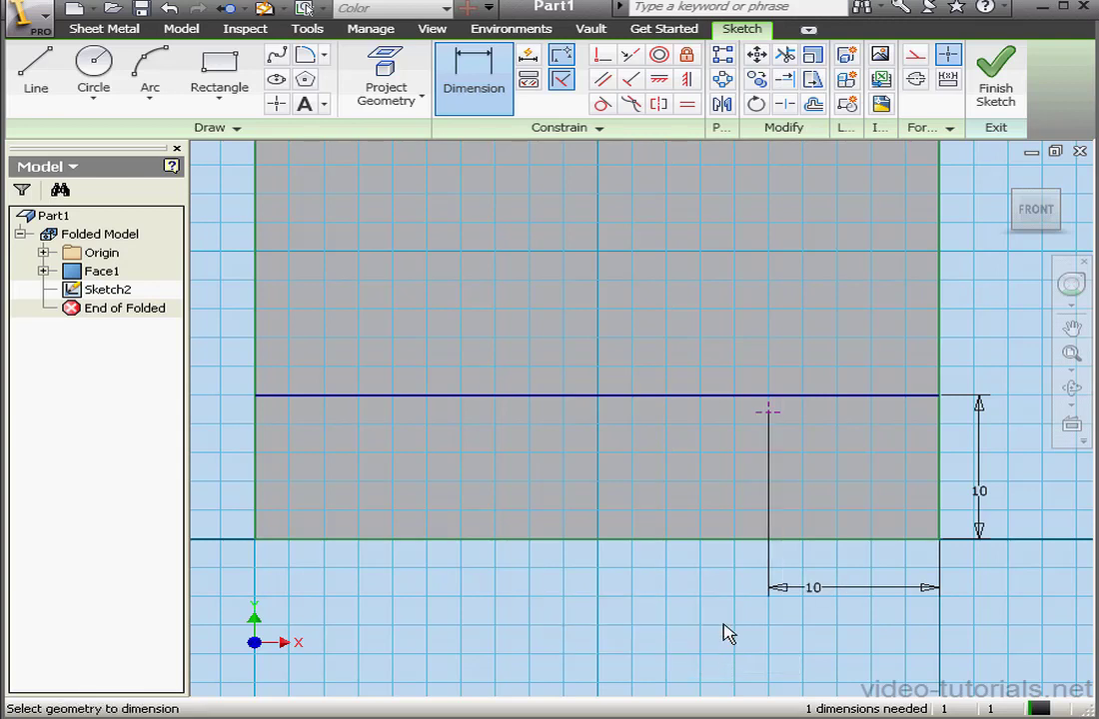
pyautogui.click(601, 54)
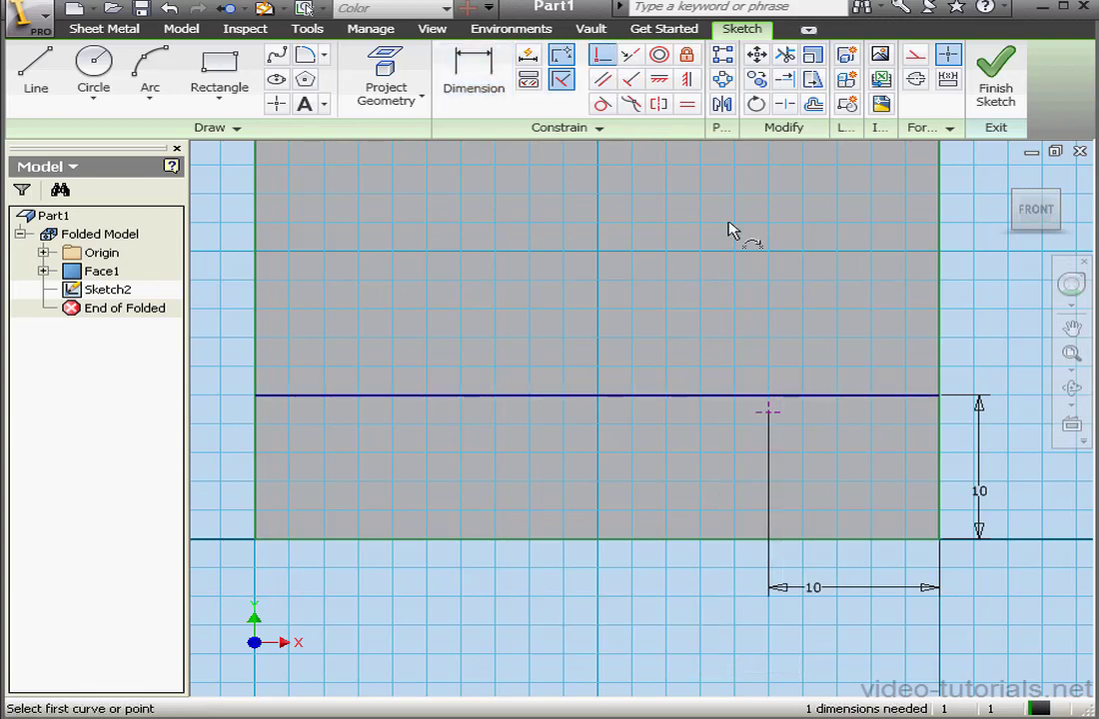
pyautogui.click(780, 415)
pyautogui.click(795, 404)
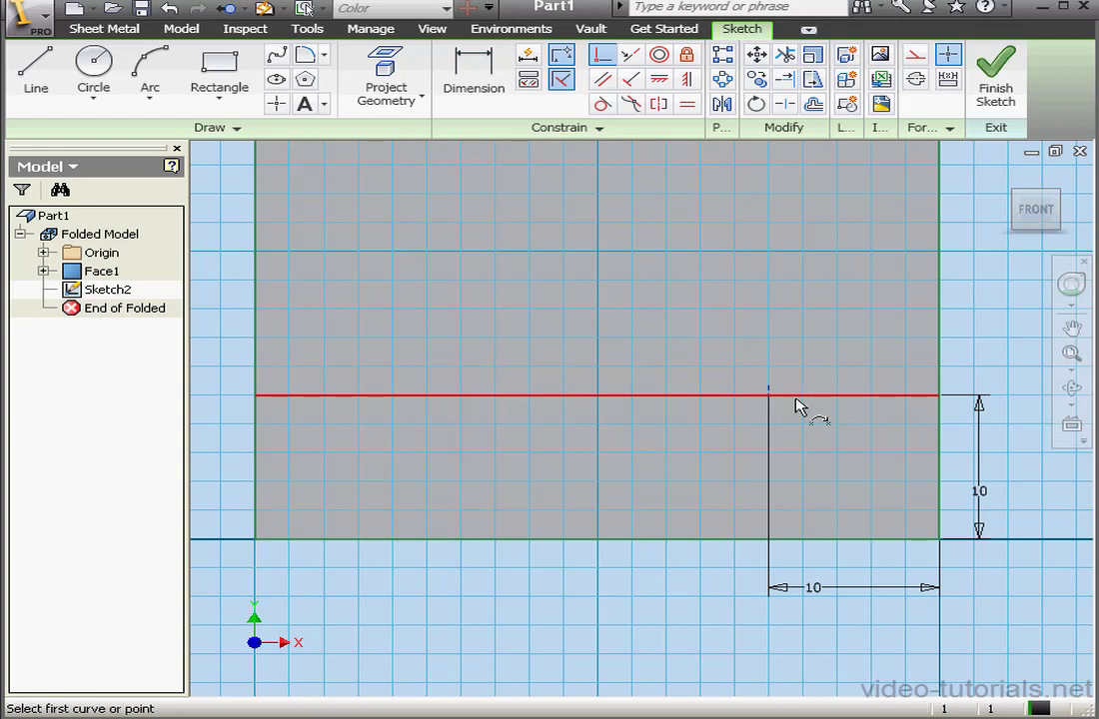
# Draw the tab rectangle and dimension its top edge to 10 mm wide
pyautogui.click(220, 74)
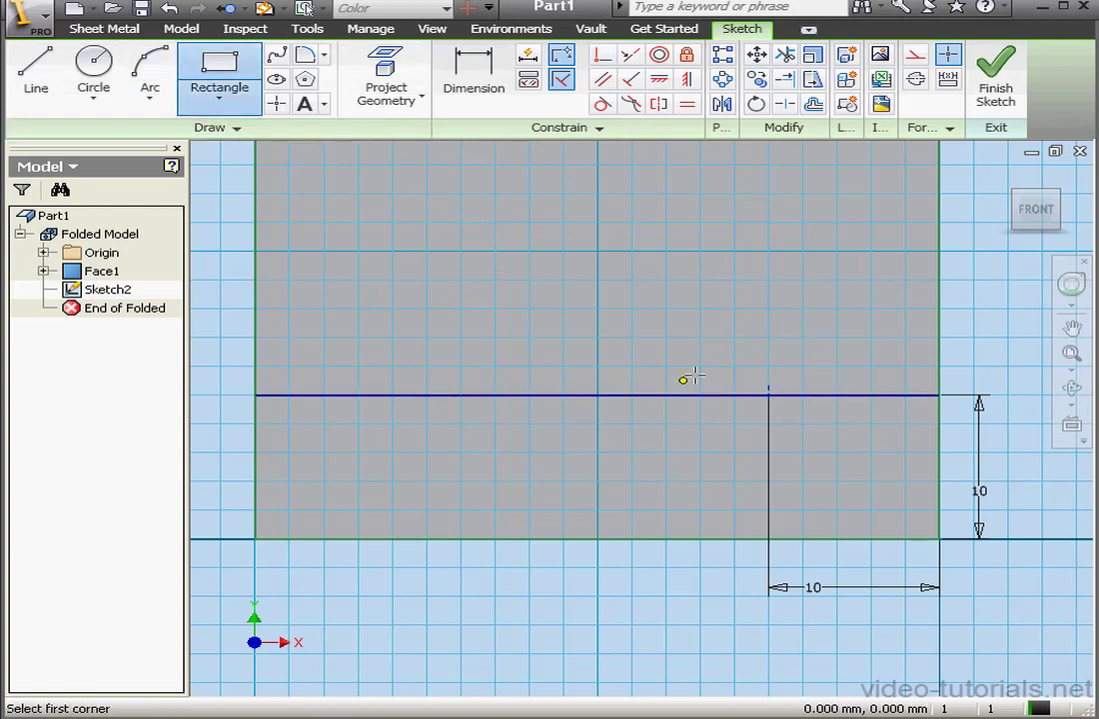
pyautogui.click(702, 295)
pyautogui.click(842, 420)
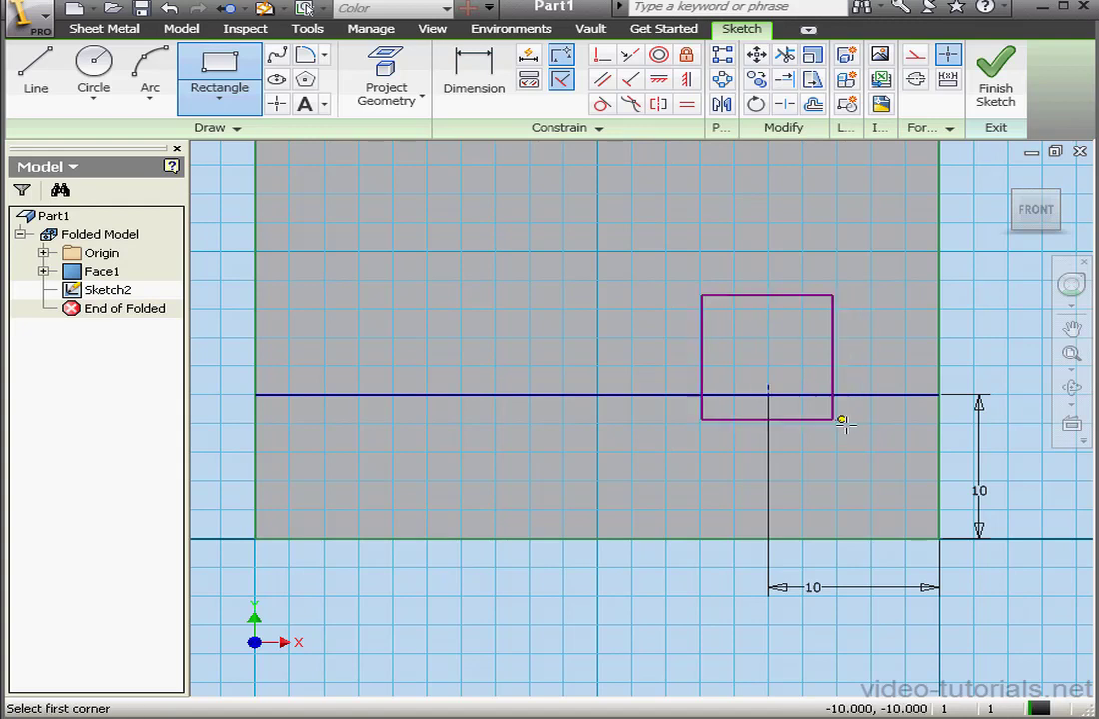
pyautogui.click(482, 66)
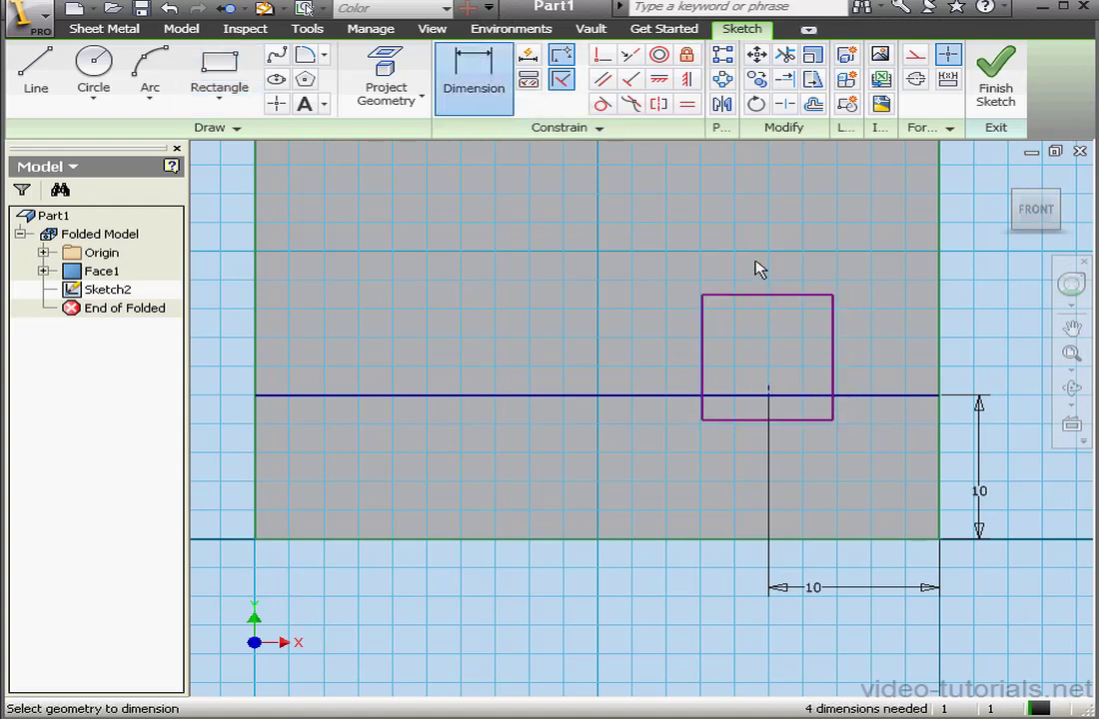
pyautogui.click(775, 296)
pyautogui.click(767, 242)
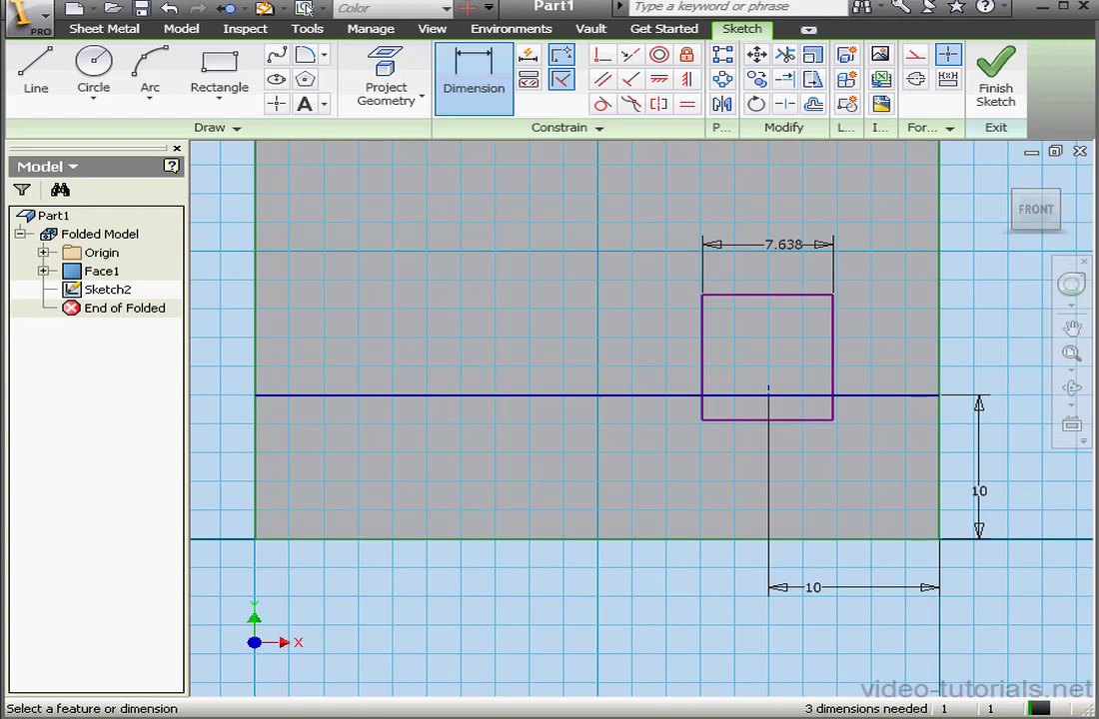
pyautogui.moveTo(196, 271); pyautogui.dragTo(663, 246)
pyautogui.write('10')
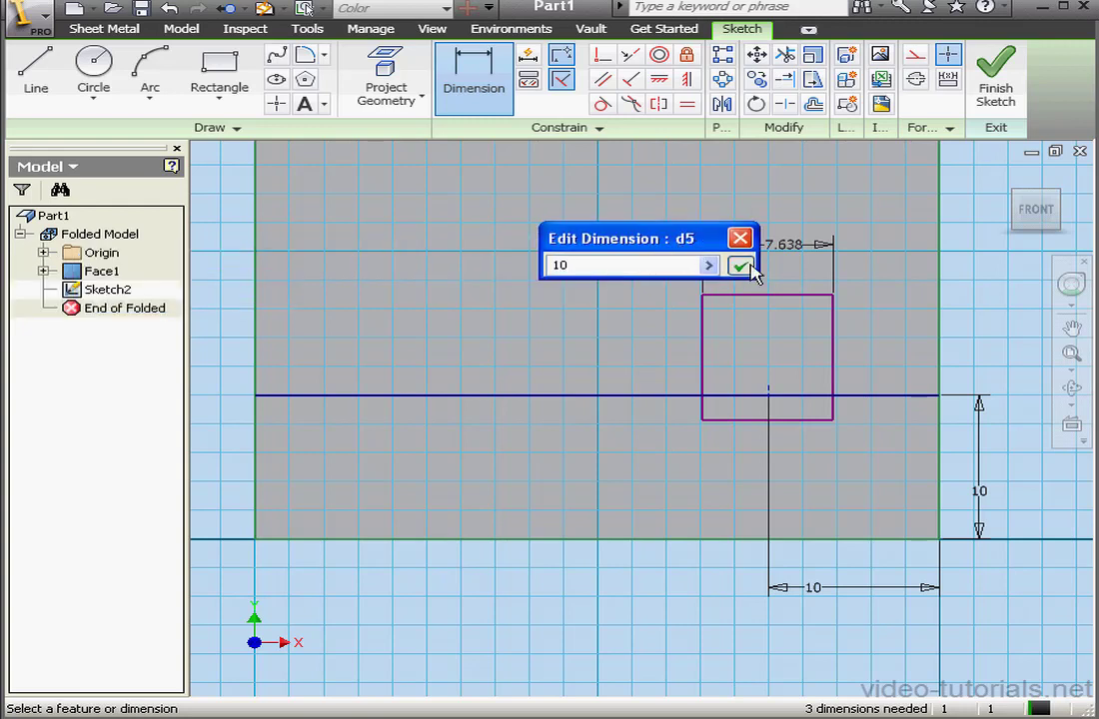
pyautogui.click(741, 265)
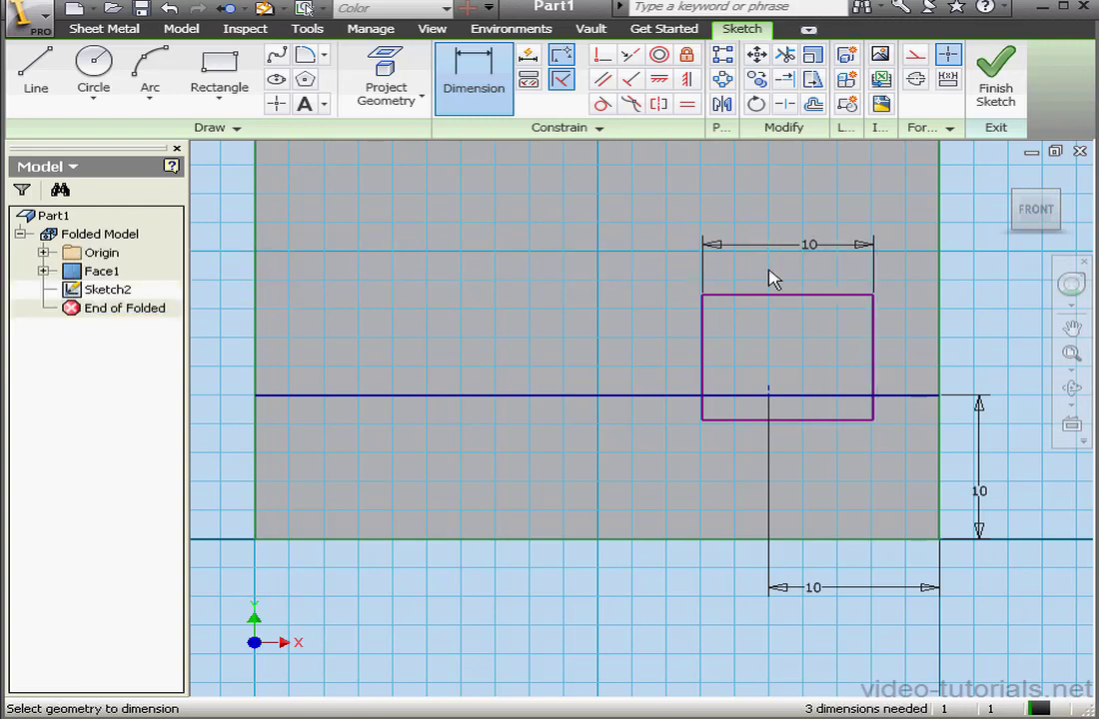
# Set the tab height to 15 mm and centre its bottom edge on the marked point
pyautogui.click(876, 326)
pyautogui.click(904, 319)
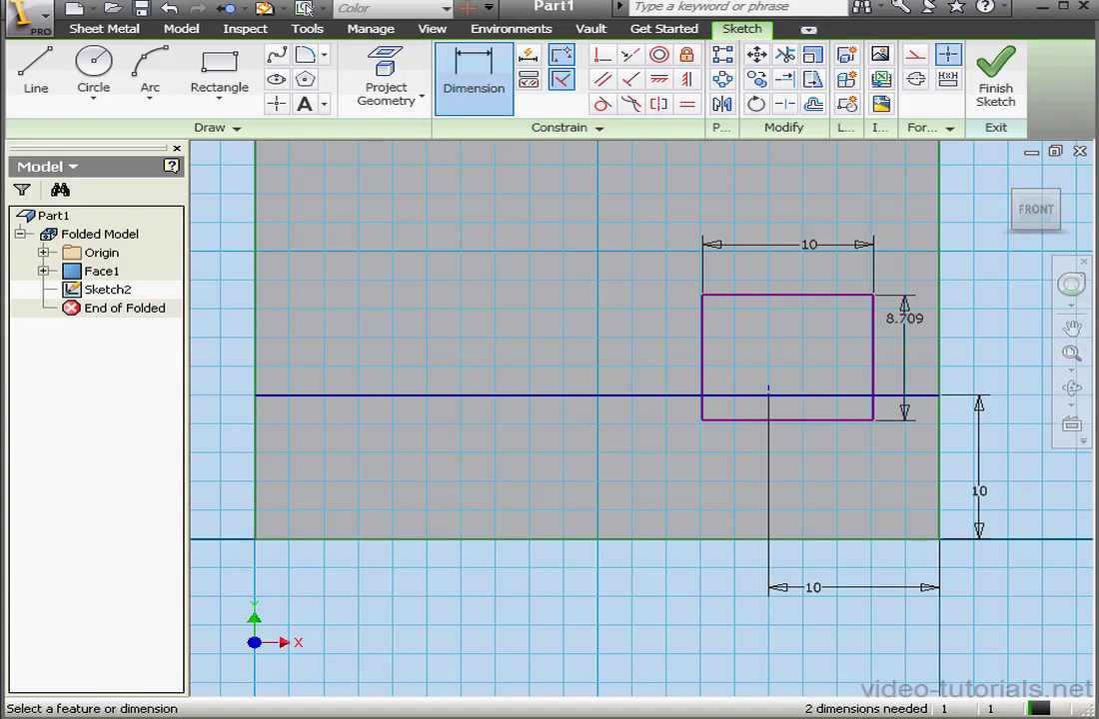
pyautogui.moveTo(437, 320); pyautogui.dragTo(755, 288)
pyautogui.write('15')
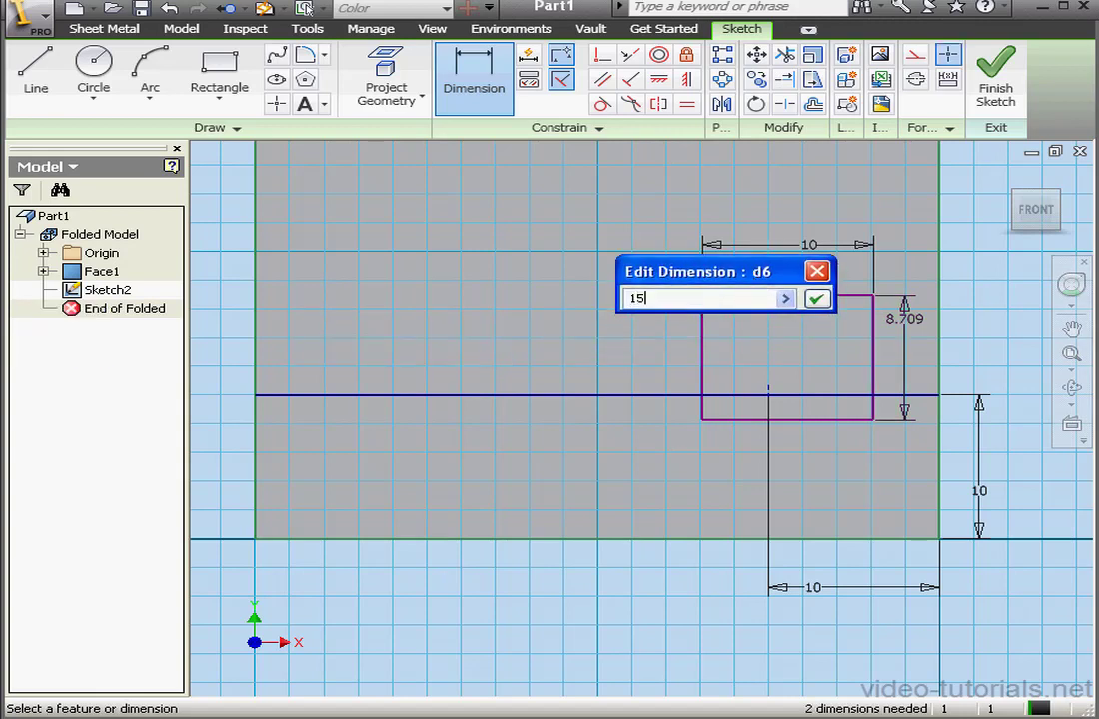
pyautogui.click(816, 297)
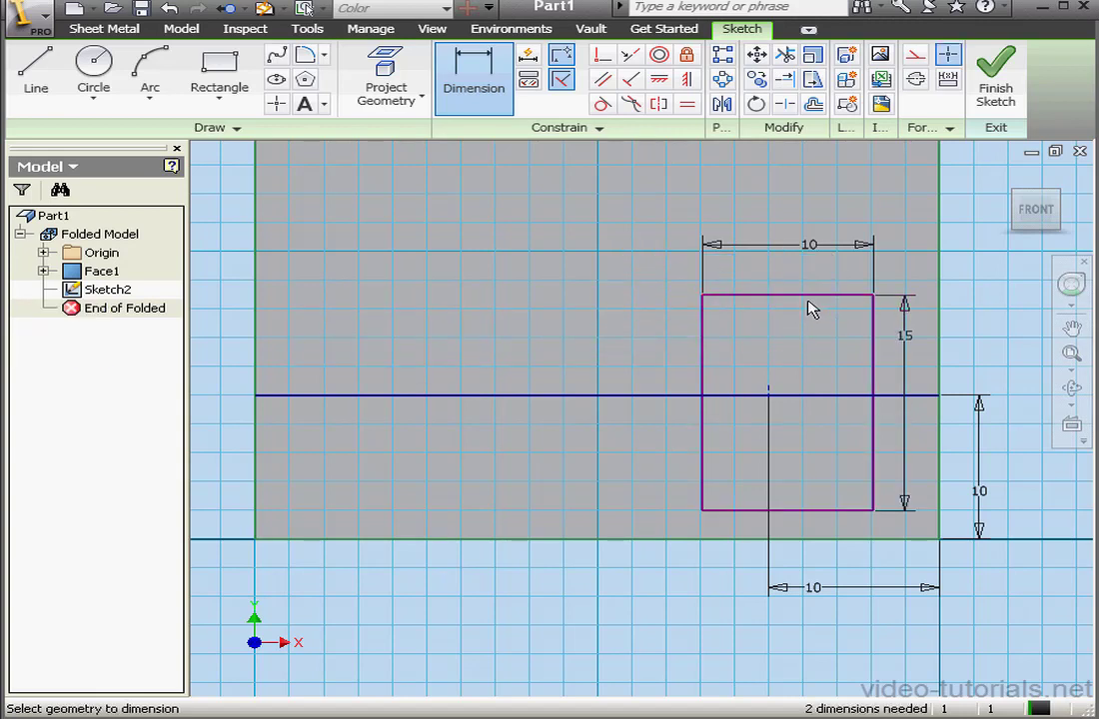
pyautogui.click(601, 54)
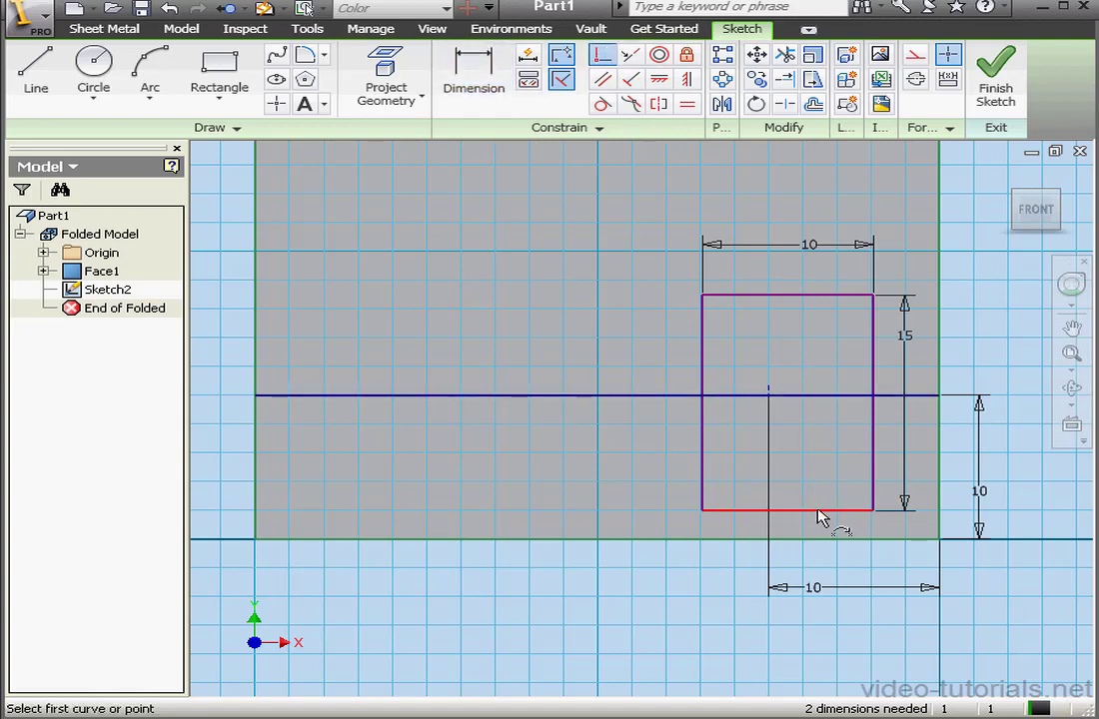
pyautogui.click(794, 510)
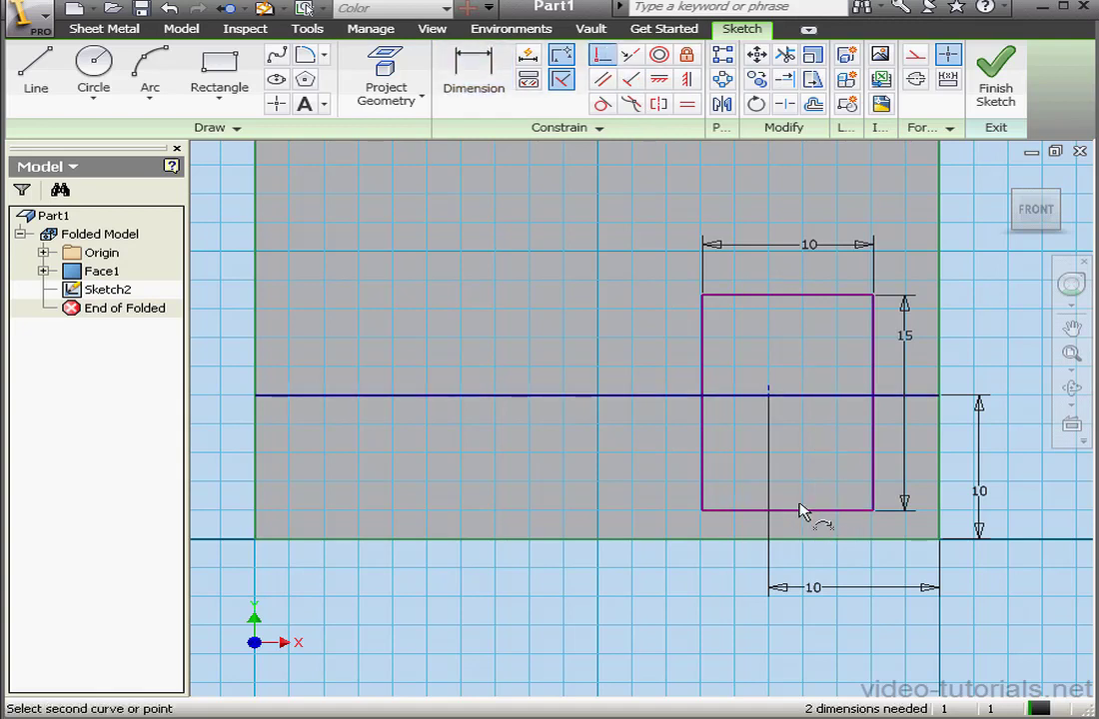
pyautogui.click(767, 397)
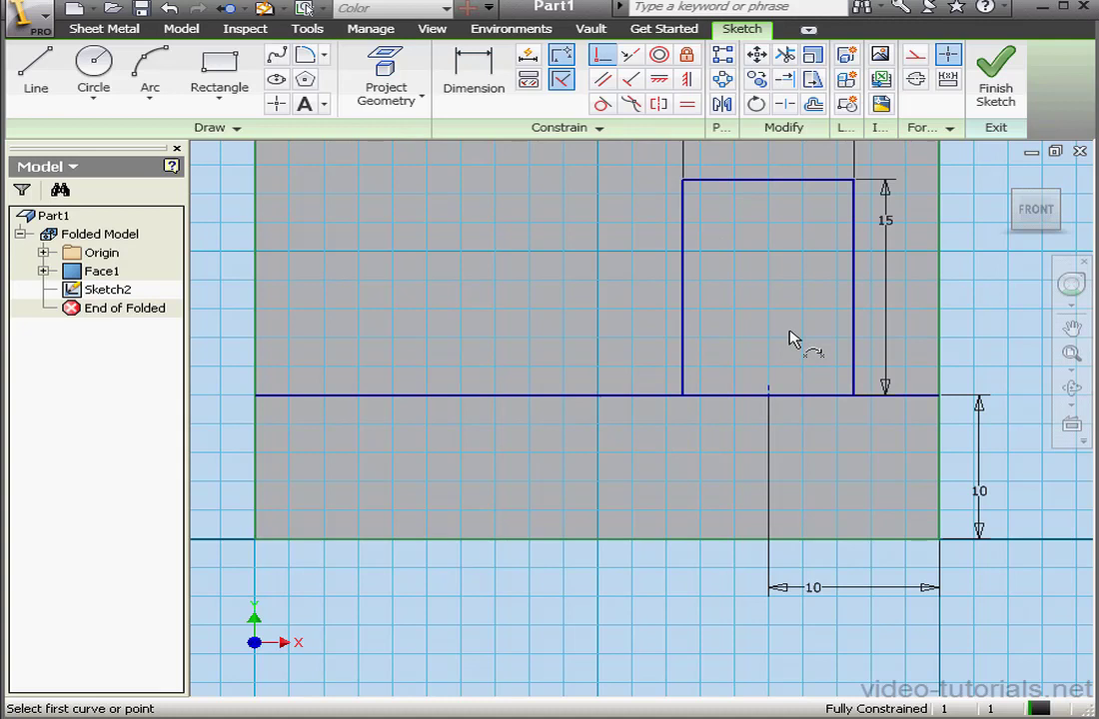
pyautogui.moveTo(792, 339); pyautogui.dragTo(670, 465, button='middle')
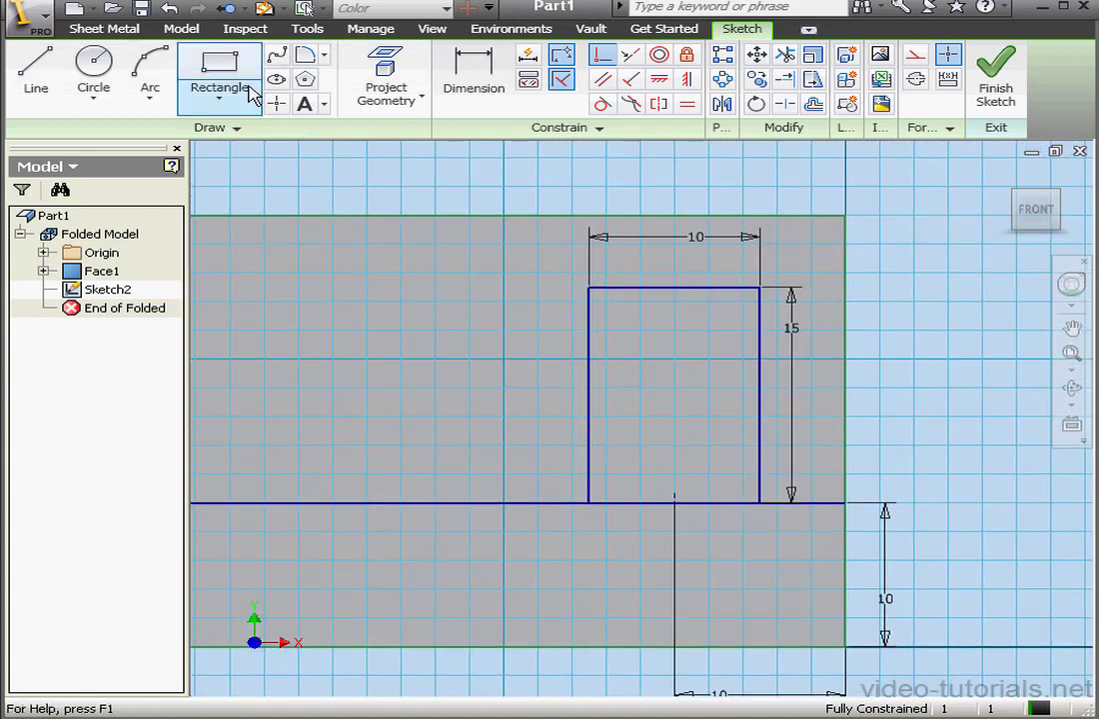
# Draw an outer rectangle around the tab seated on the blue line
pyautogui.click(220, 70)
pyautogui.click(559, 338)
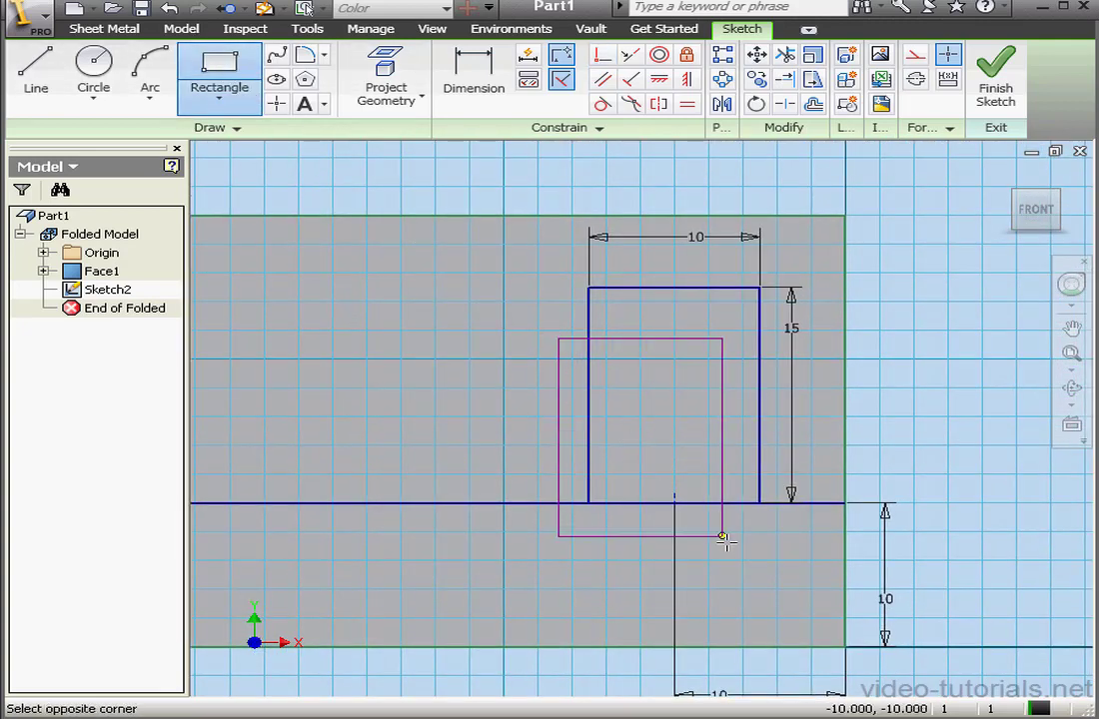
pyautogui.click(734, 559)
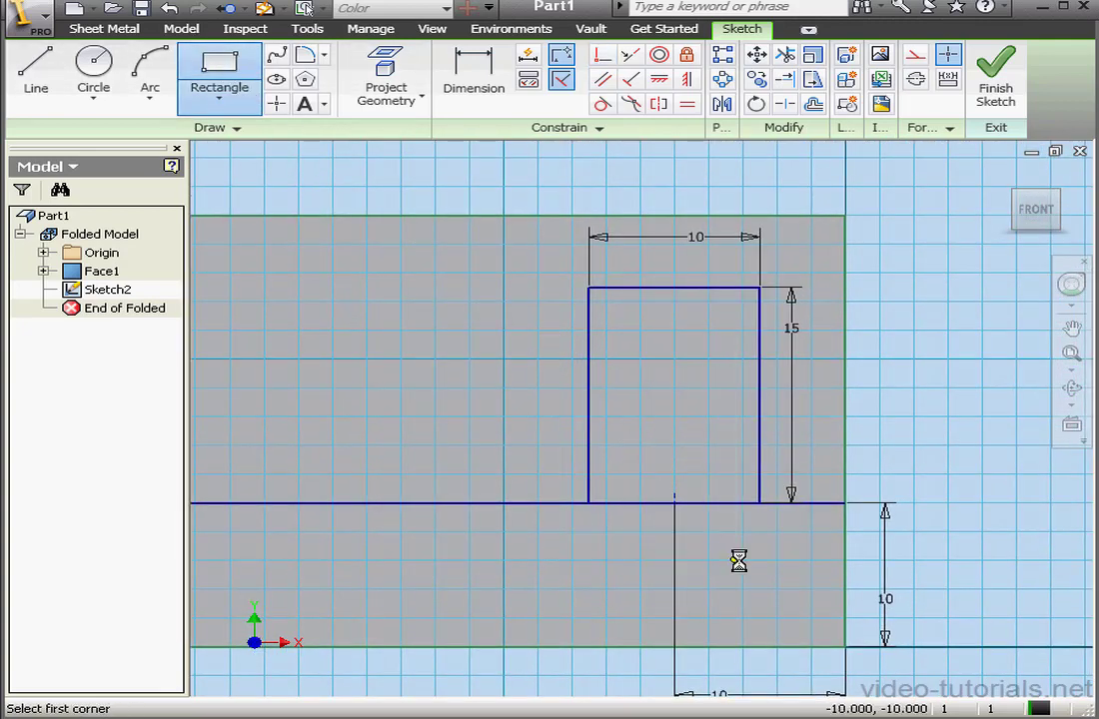
pyautogui.click(600, 54)
pyautogui.click(646, 560)
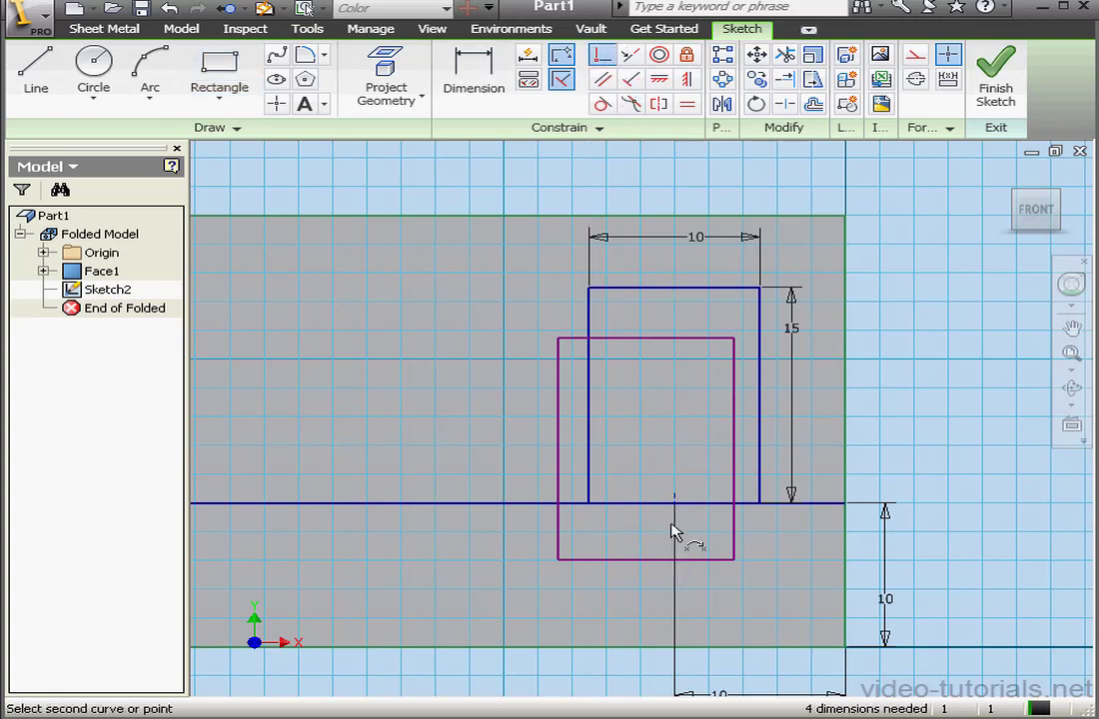
pyautogui.click(678, 503)
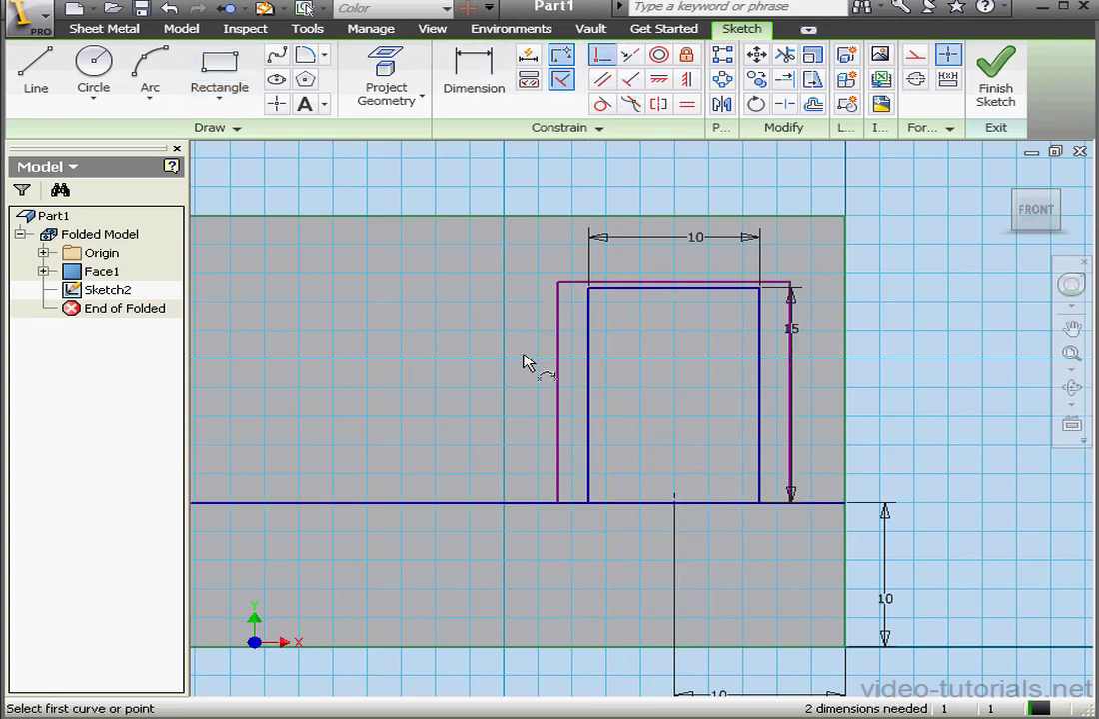
# Dimension the left-side gap between the outlines to the BendReliefWidth parameter
pyautogui.click(482, 92)
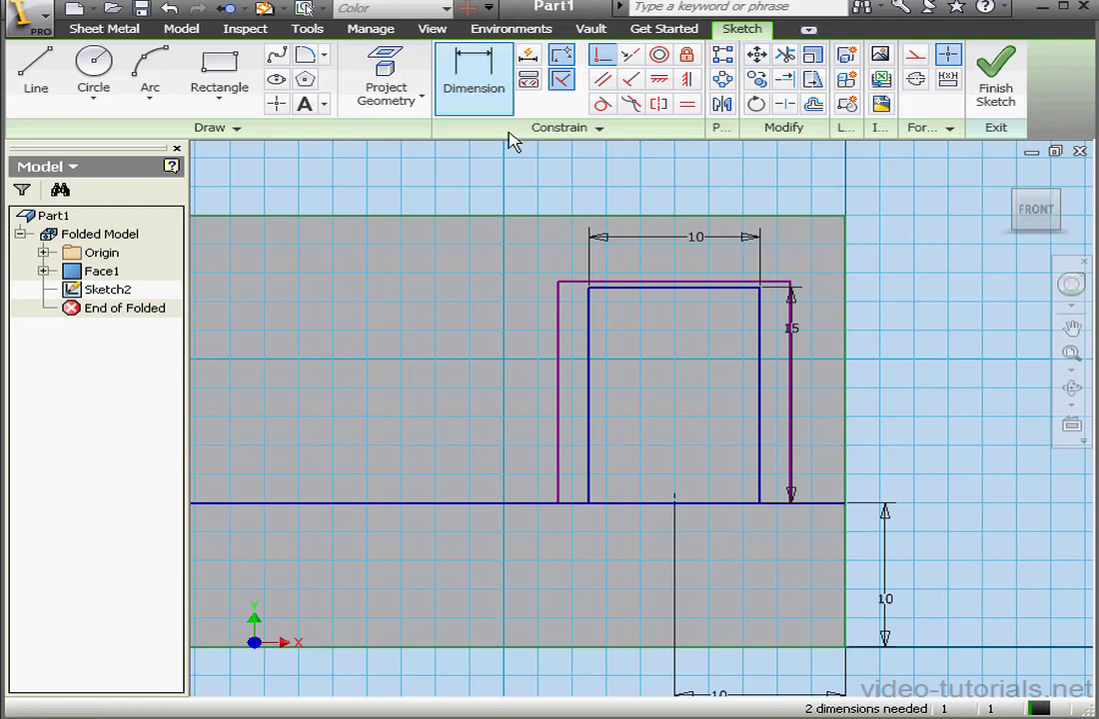
pyautogui.click(587, 413)
pyautogui.click(559, 417)
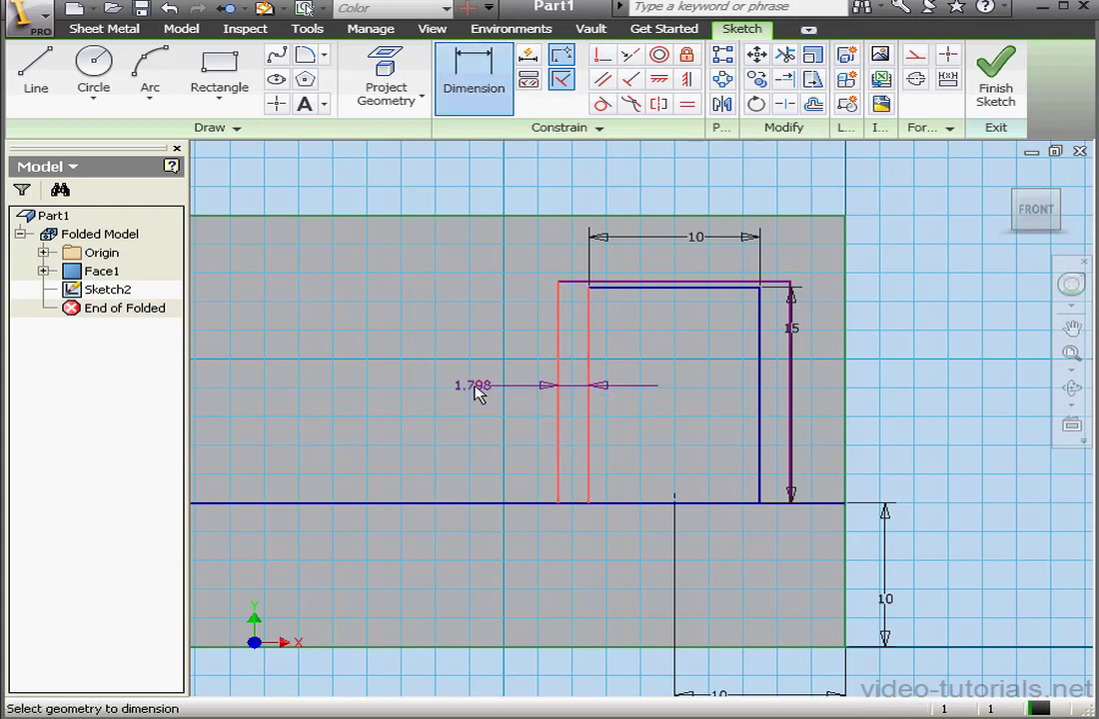
pyautogui.click(478, 390)
pyautogui.moveTo(369, 299); pyautogui.dragTo(425, 276)
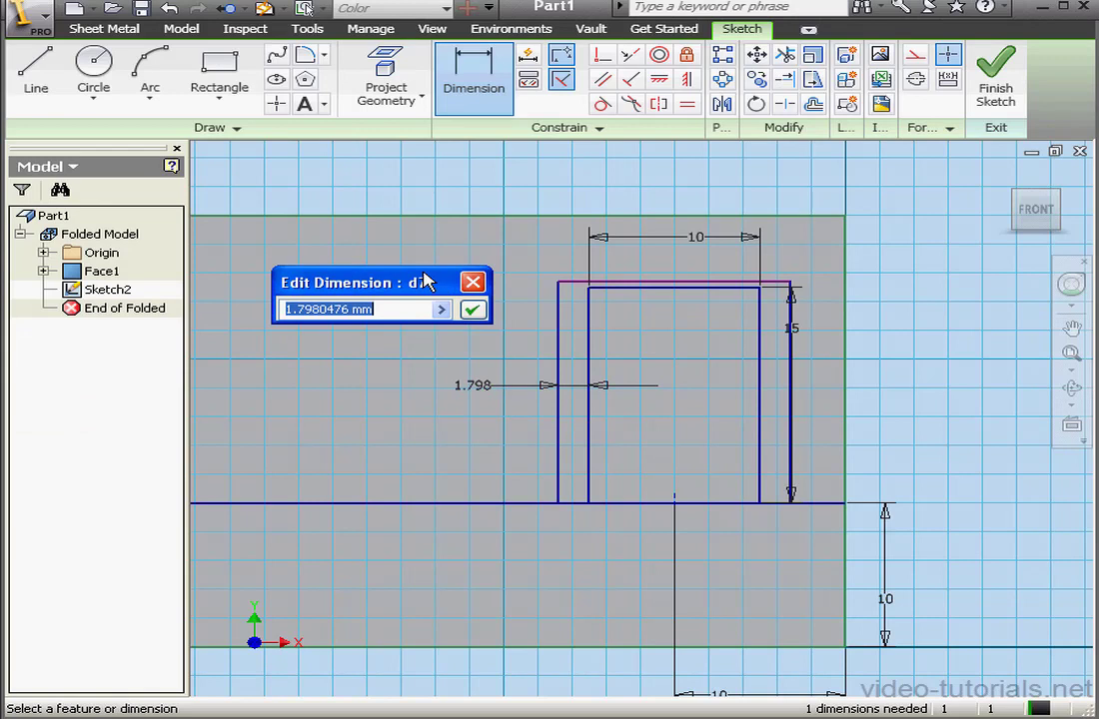
pyautogui.click(441, 309)
pyautogui.click(517, 362)
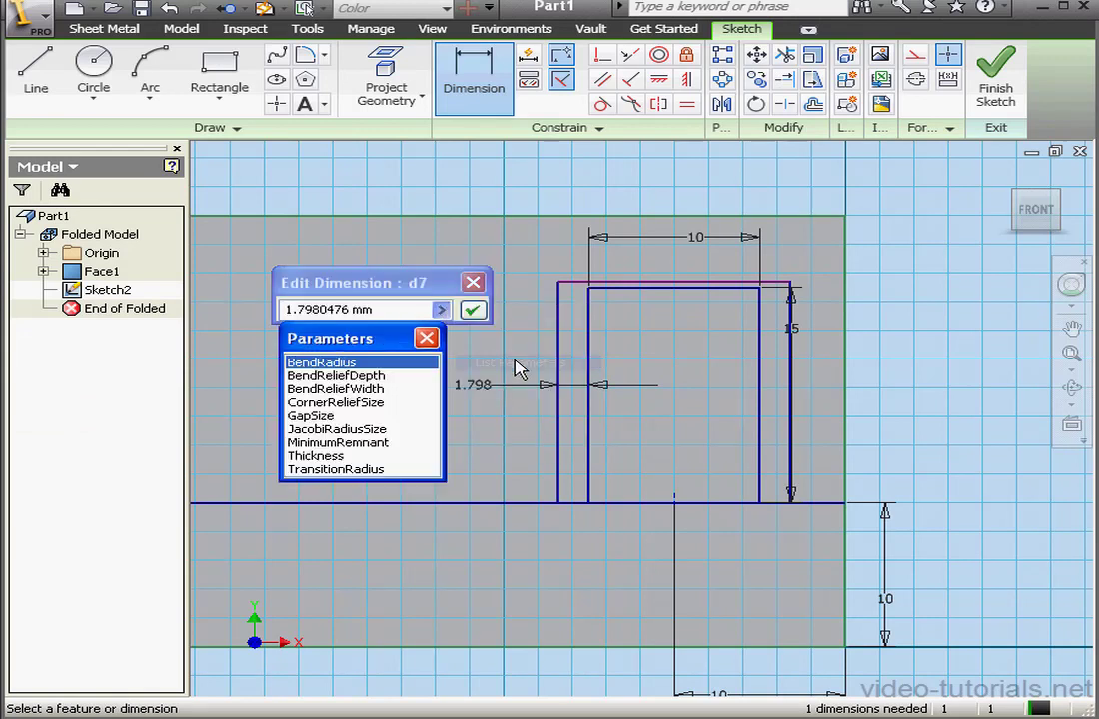
pyautogui.moveTo(334, 349)
pyautogui.mouseDown()
pyautogui.moveTo(584, 268)
pyautogui.moveTo(575, 257)
pyautogui.mouseUp()
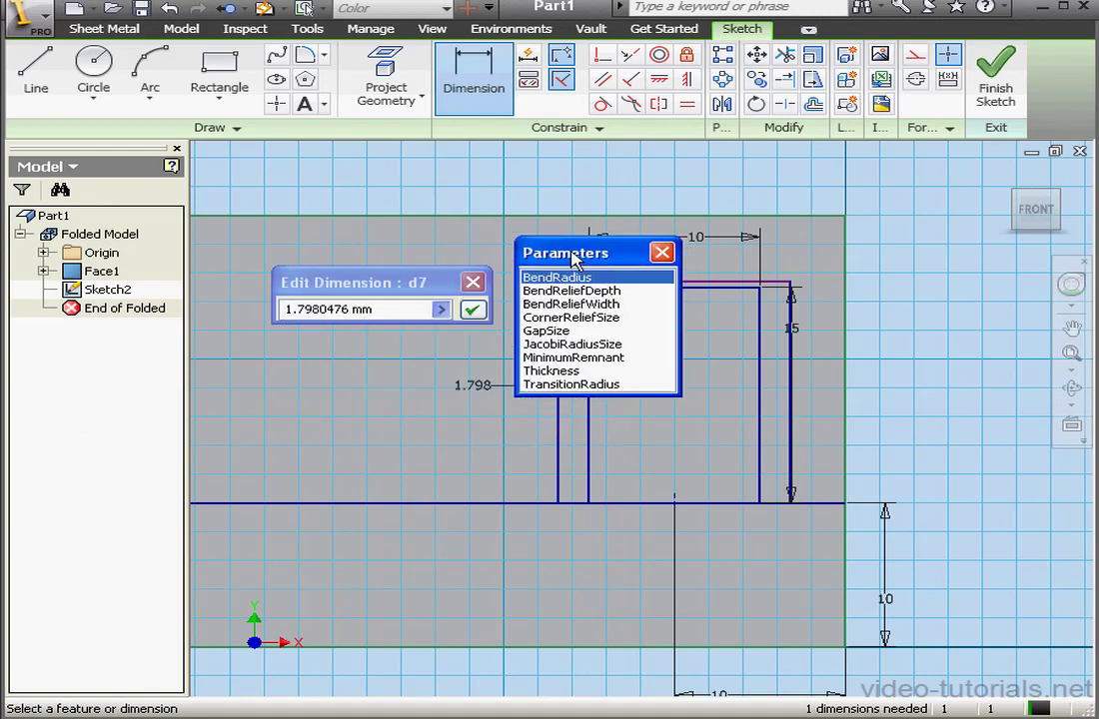
pyautogui.click(574, 304)
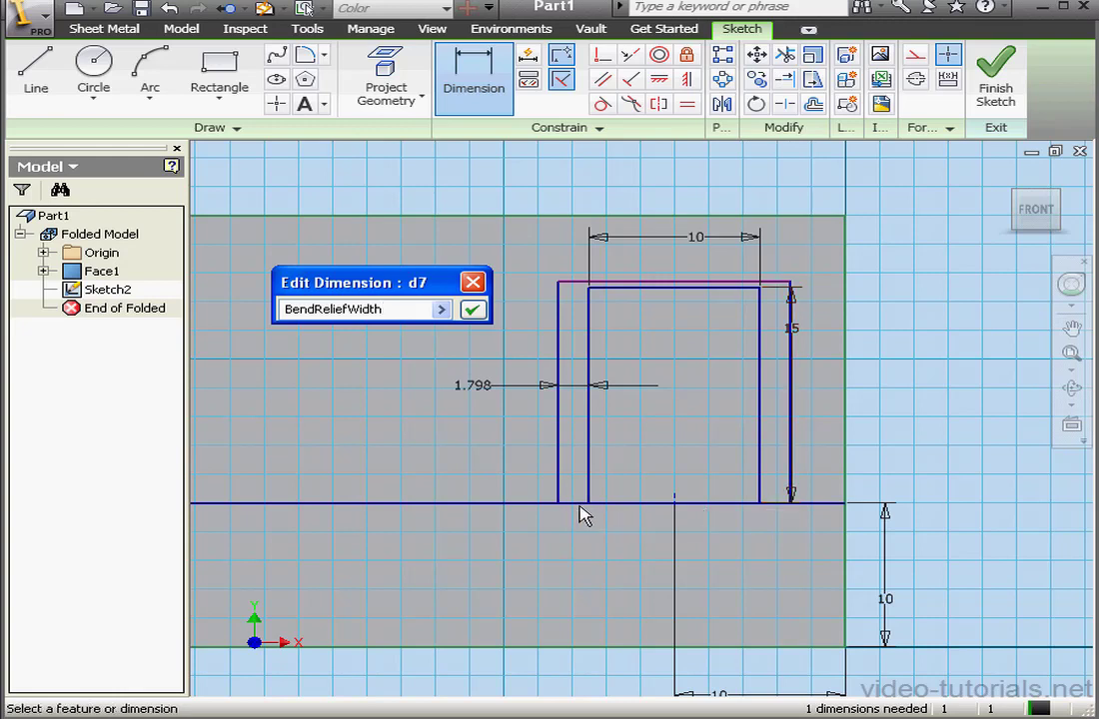
pyautogui.click(476, 312)
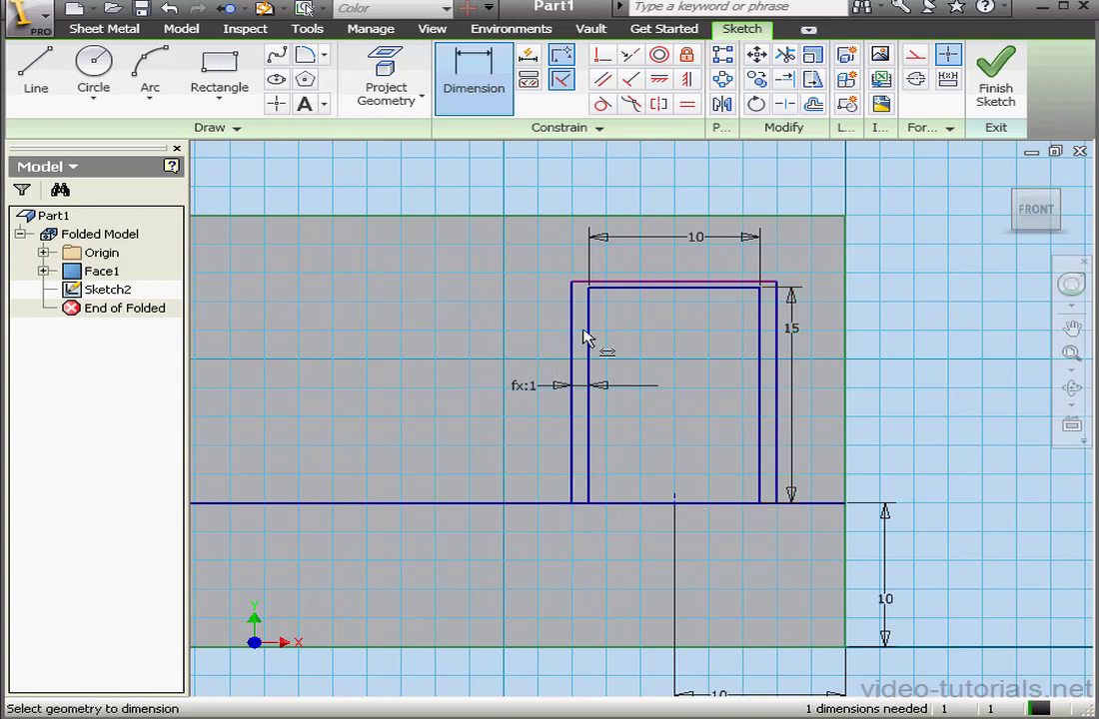
# Dimension the top gap to the same BendReliefWidth parameter value
pyautogui.click(667, 289)
pyautogui.click(512, 302)
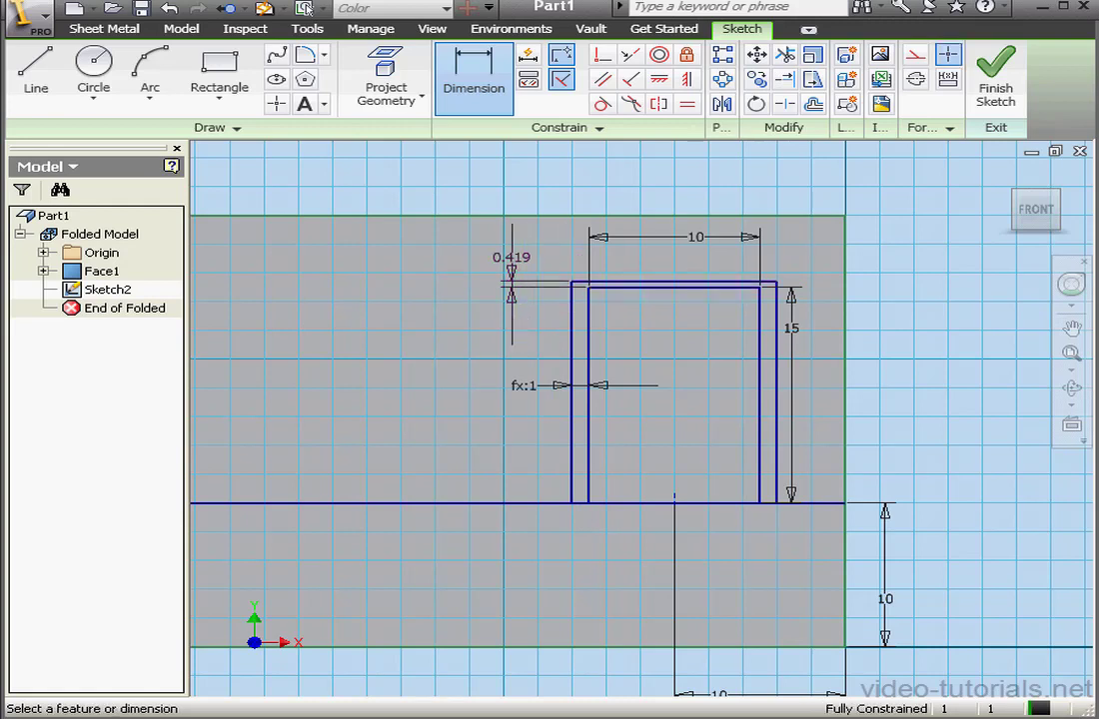
pyautogui.click(521, 386)
pyautogui.click(446, 332)
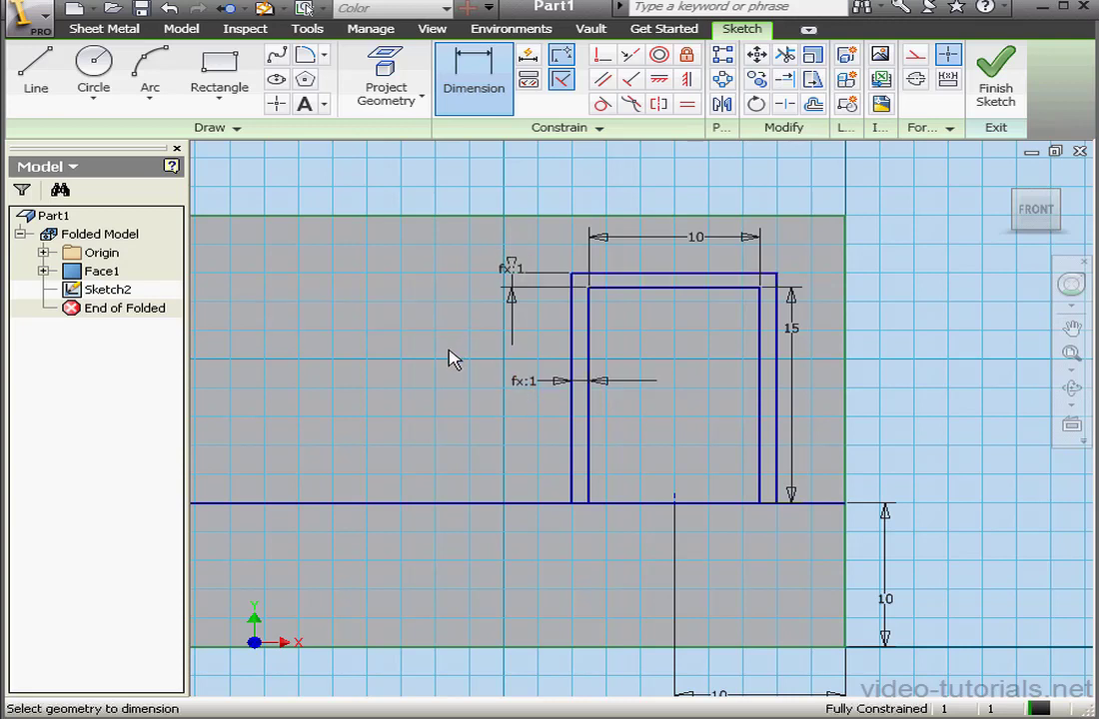
# Draw a vertical centre line in the tab and a hole circle on it
pyautogui.click(42, 88)
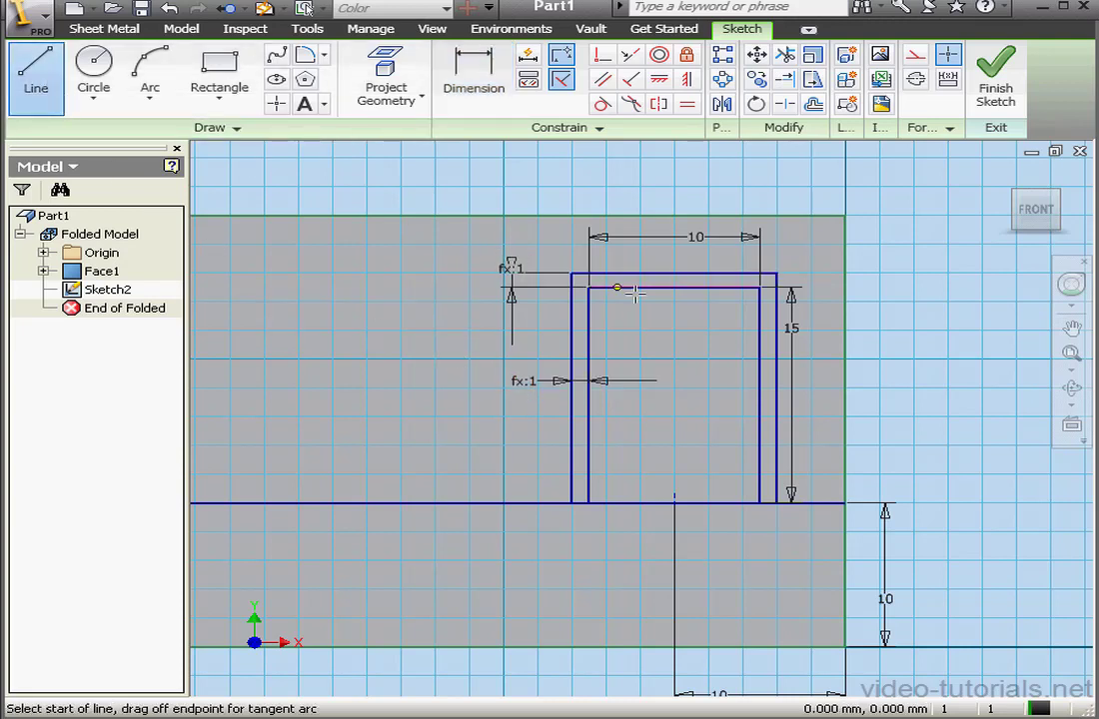
pyautogui.click(675, 288)
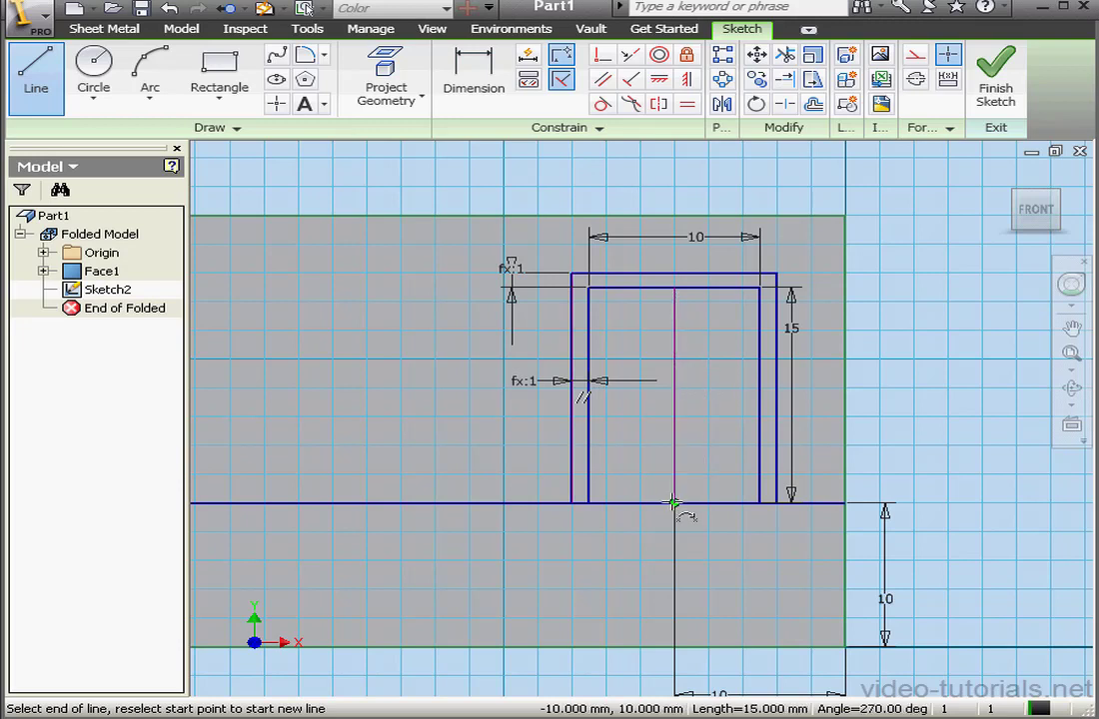
pyautogui.doubleClick(674, 503)
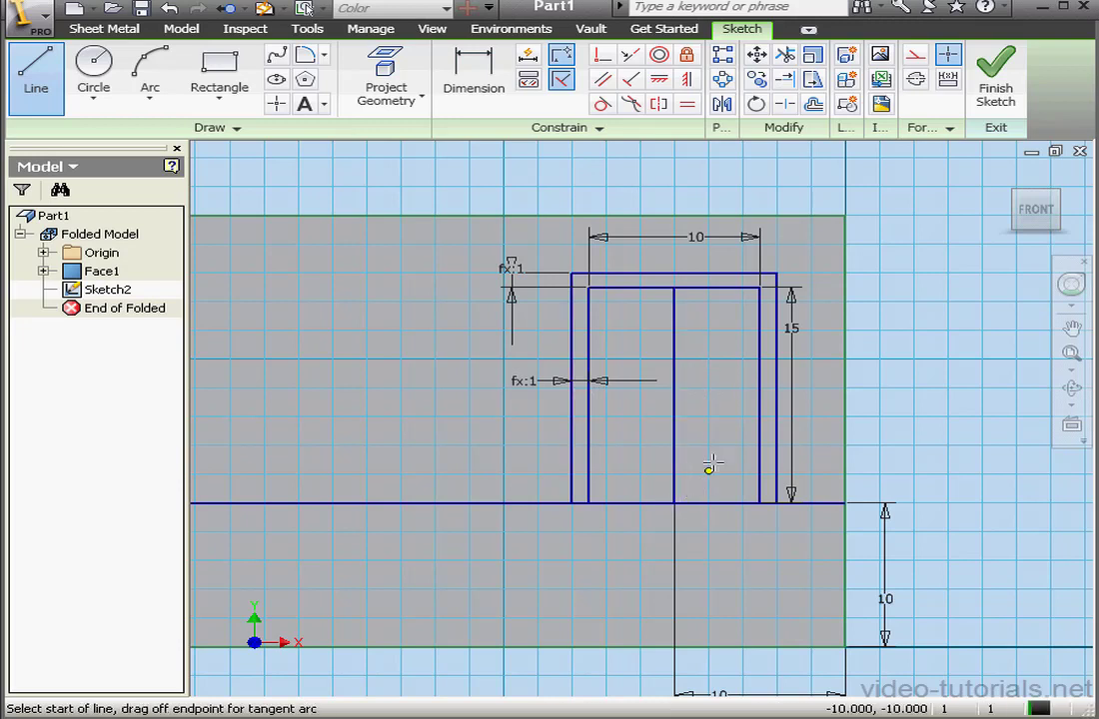
pyautogui.click(92, 69)
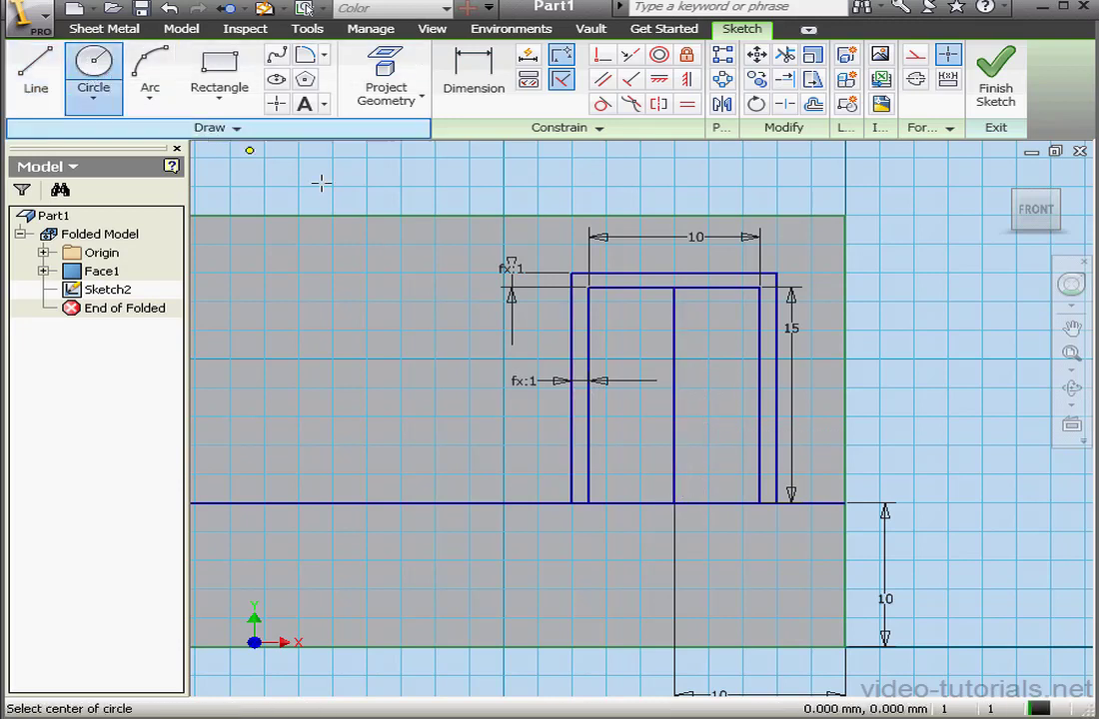
pyautogui.click(675, 343)
pyautogui.click(714, 353)
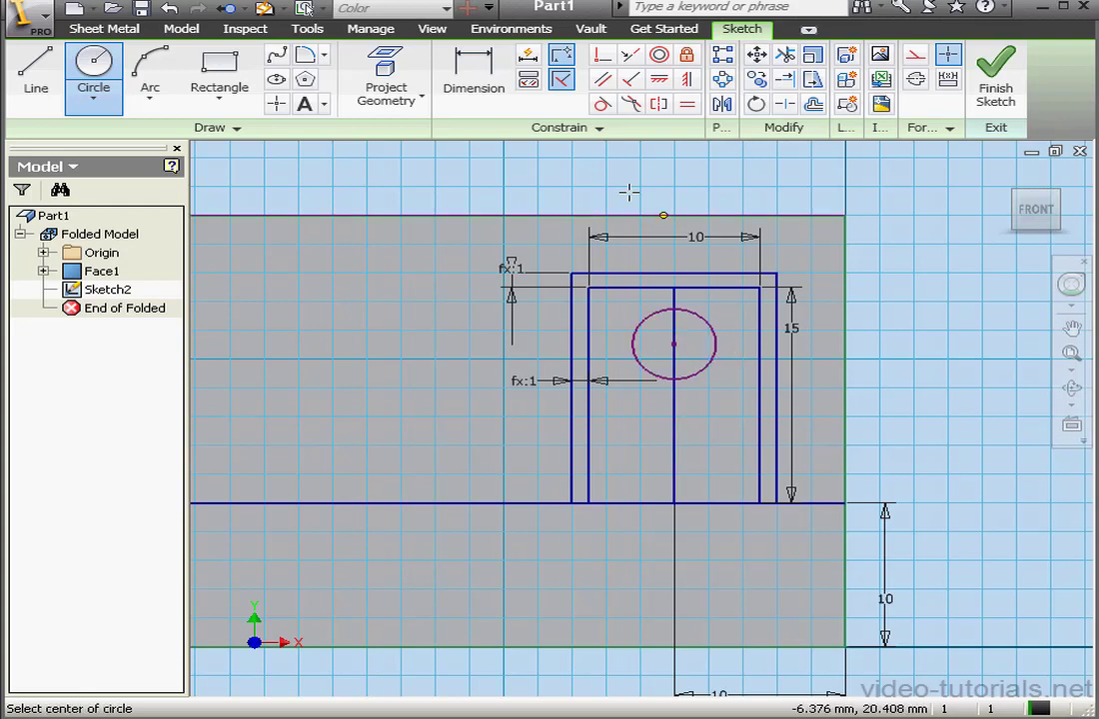
# Dimension the hole to 5 mm diameter, its centre 10 mm above the base line
pyautogui.click(486, 88)
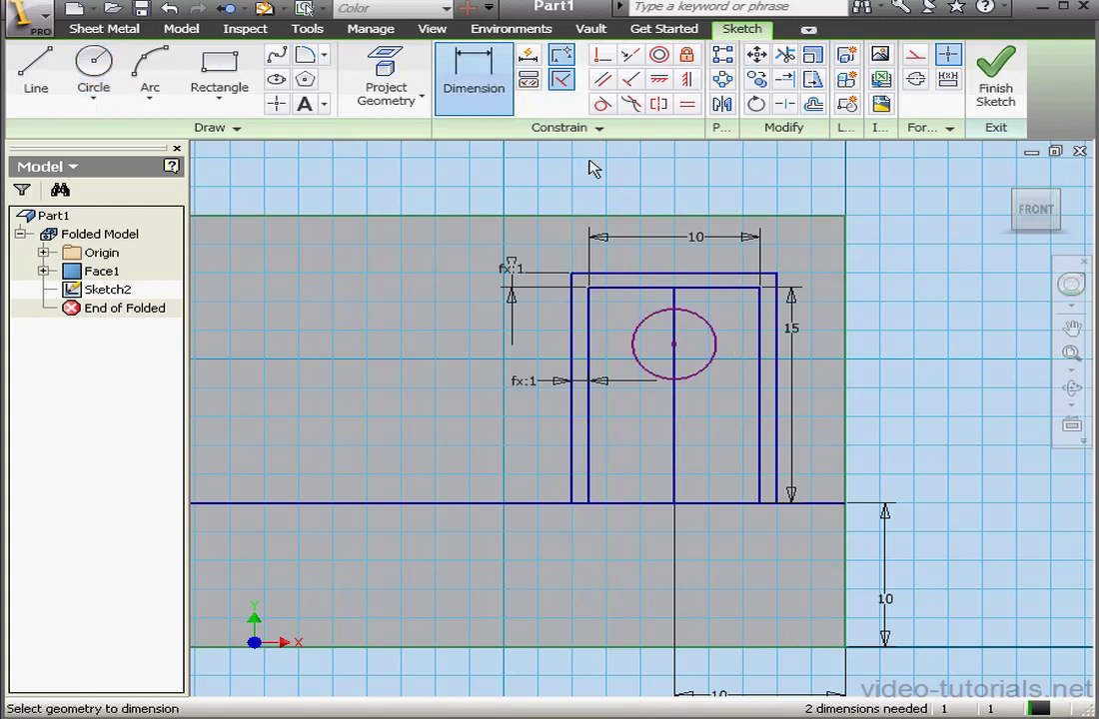
pyautogui.click(712, 328)
pyautogui.click(869, 287)
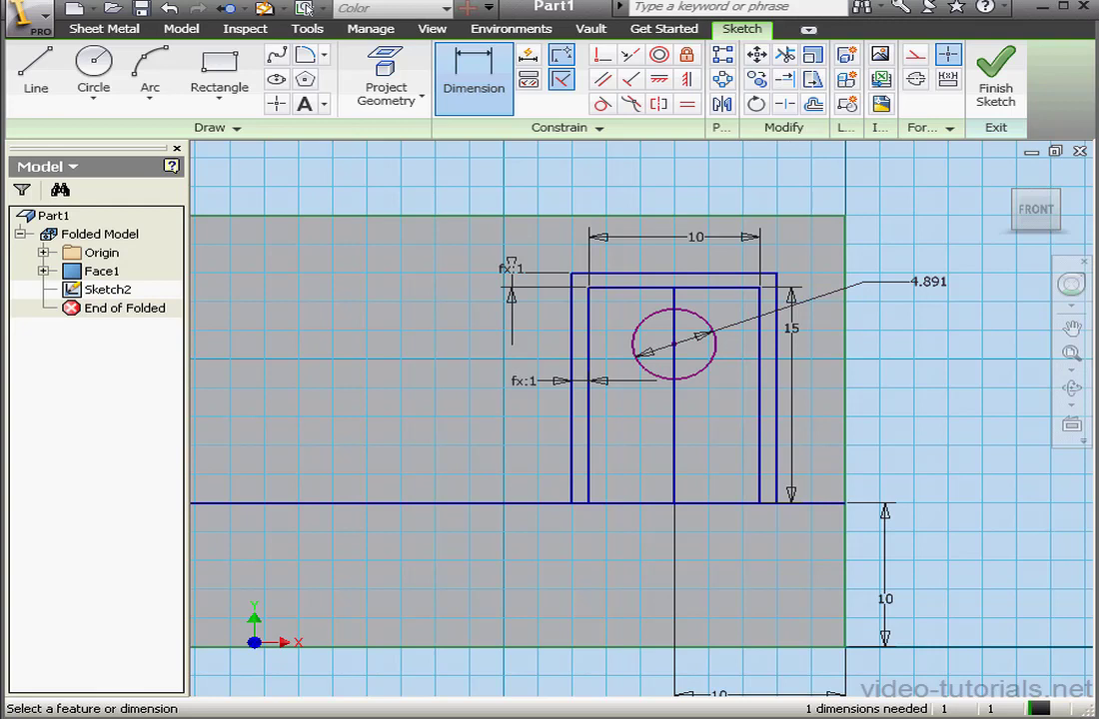
pyautogui.moveTo(845, 361); pyautogui.dragTo(840, 365)
pyautogui.write('5')
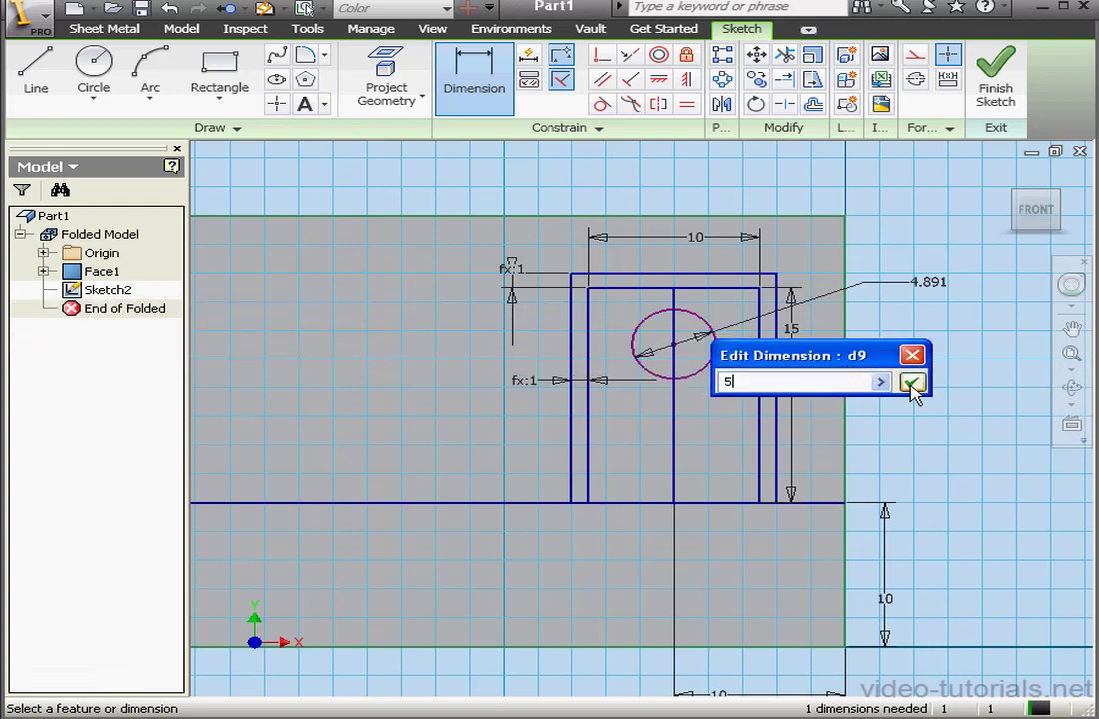
pyautogui.click(912, 382)
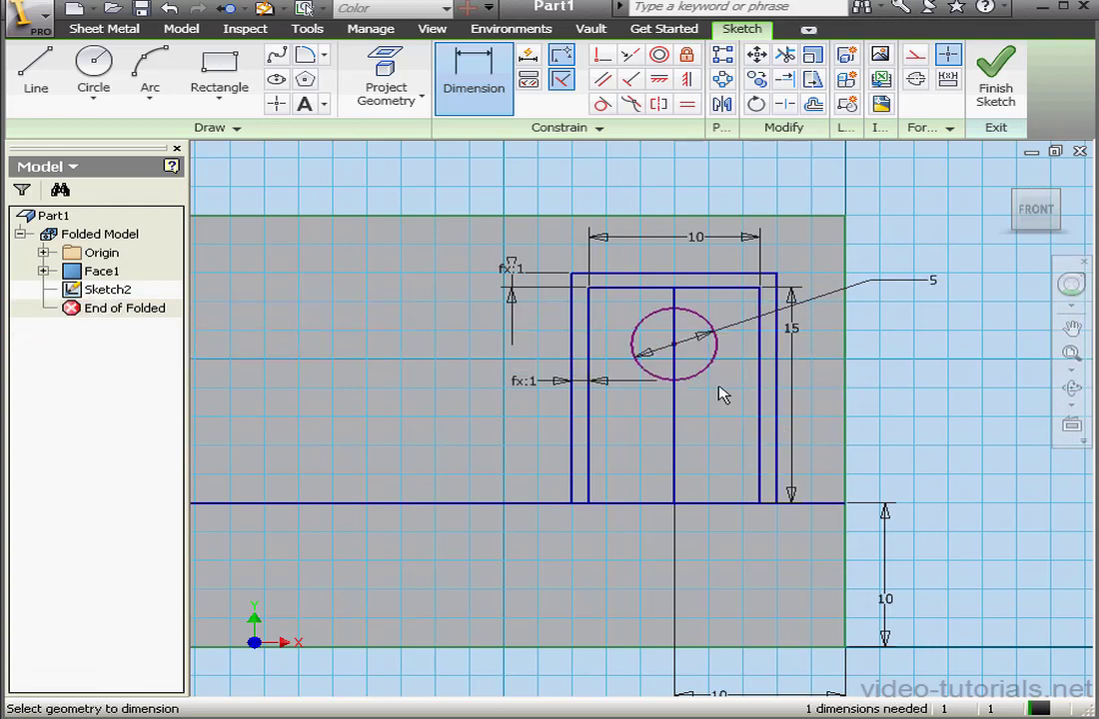
pyautogui.click(712, 503)
pyautogui.click(909, 423)
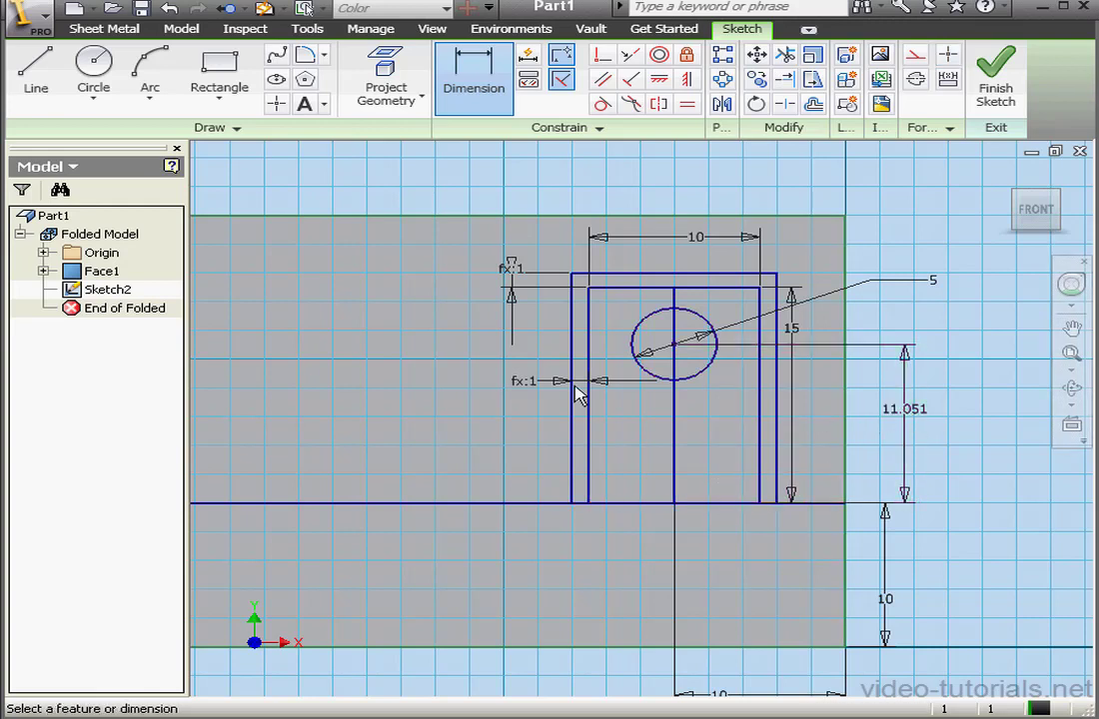
pyautogui.write('1')
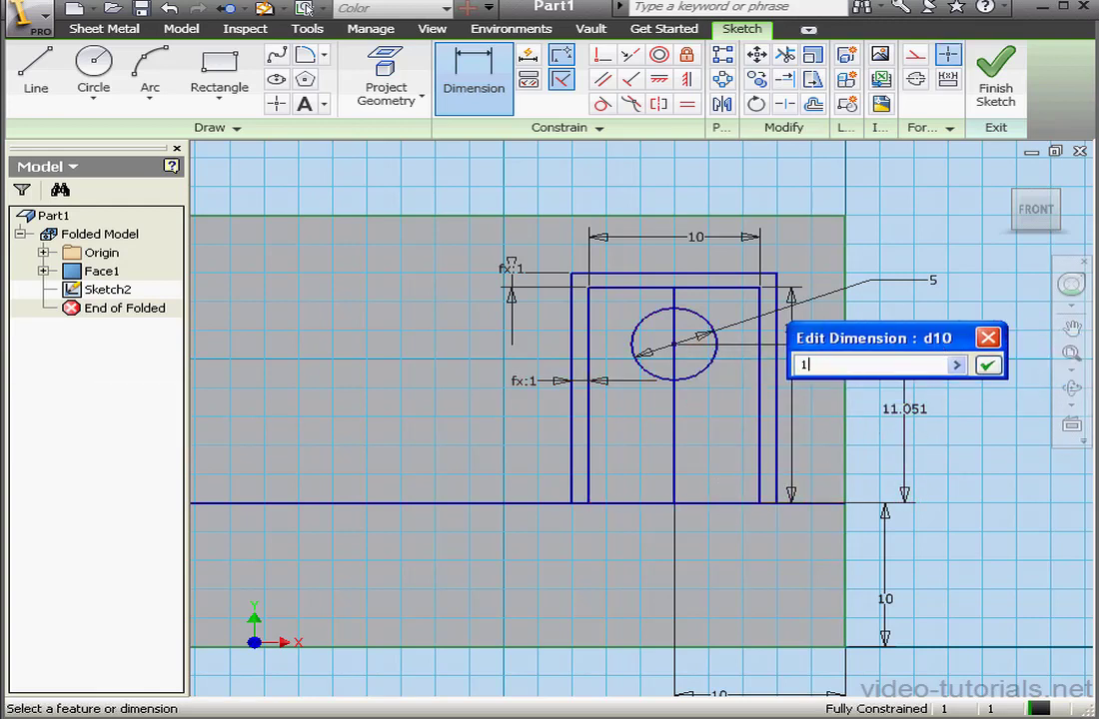
pyautogui.write('0')
pyautogui.click(987, 366)
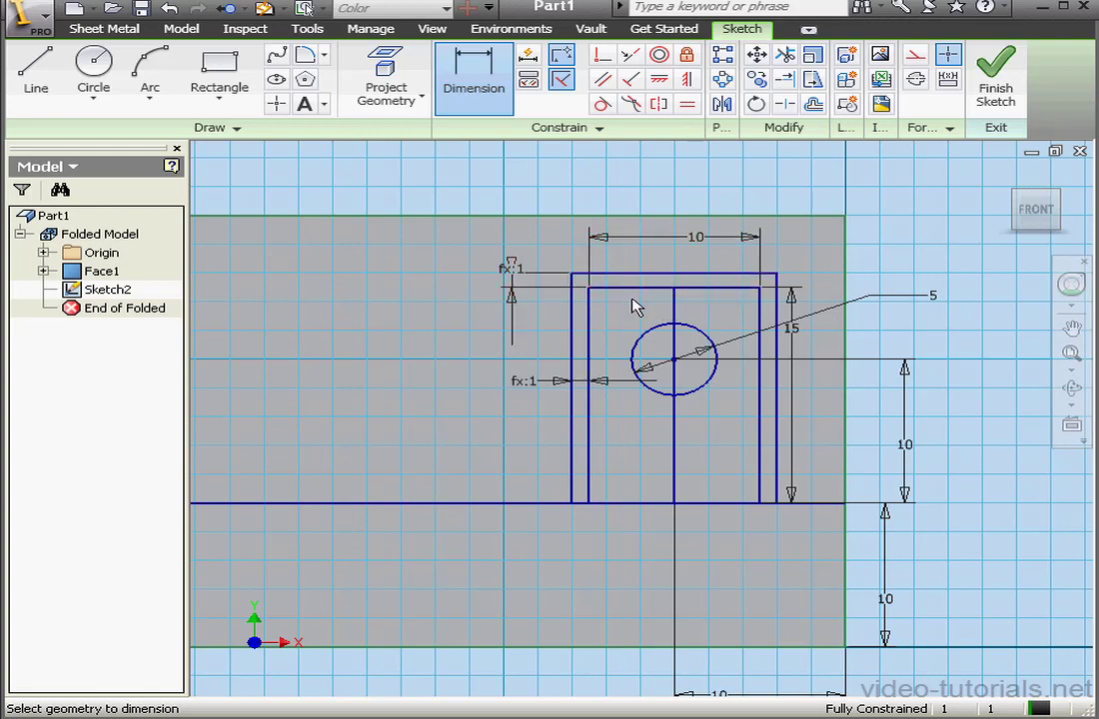
# Fillet the tab outline's two top outer corners with radius Thickness and finish Sketch2
pyautogui.click(305, 55)
pyautogui.moveTo(699, 197); pyautogui.dragTo(600, 186)
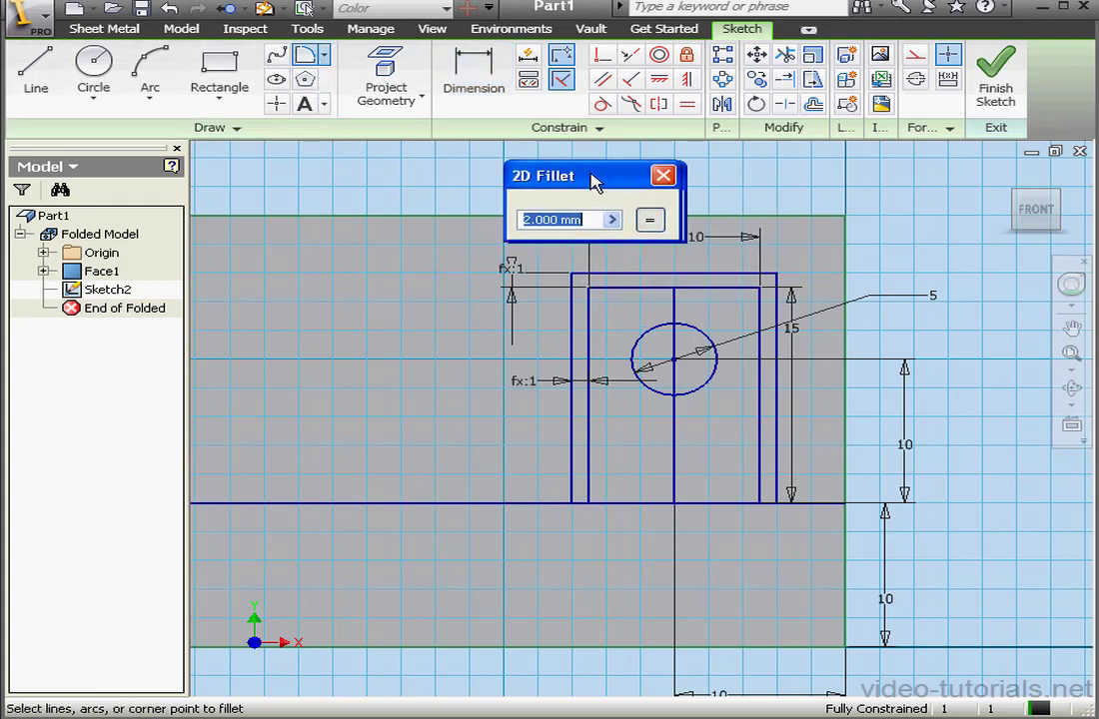
pyautogui.click(612, 220)
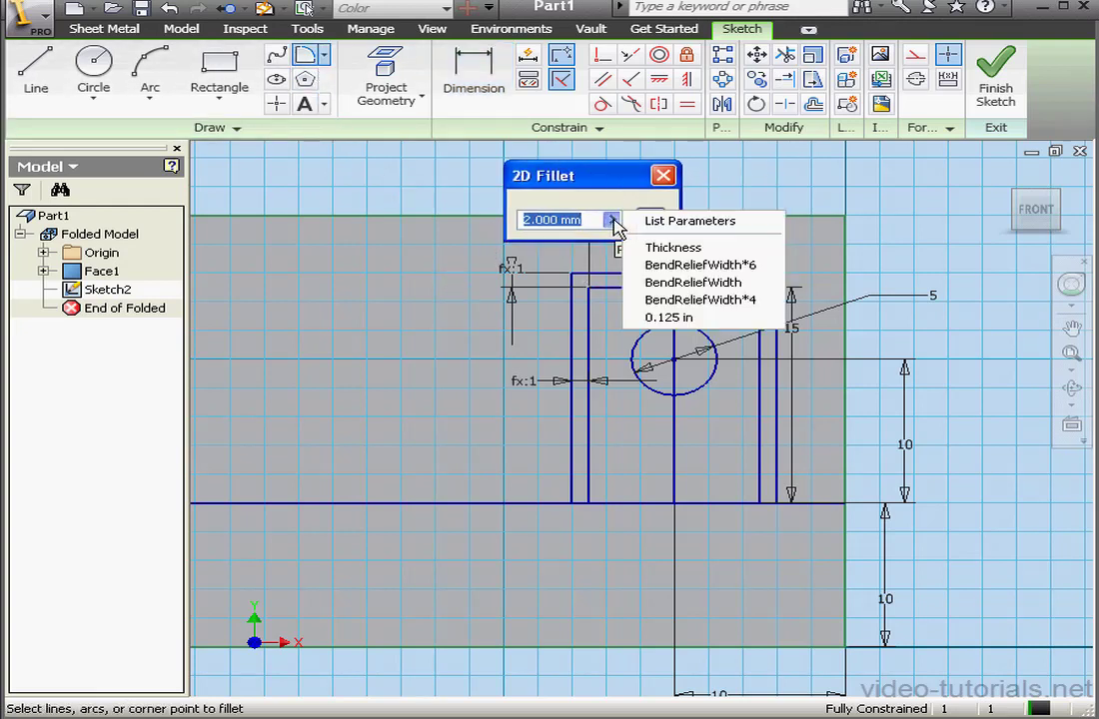
pyautogui.click(699, 248)
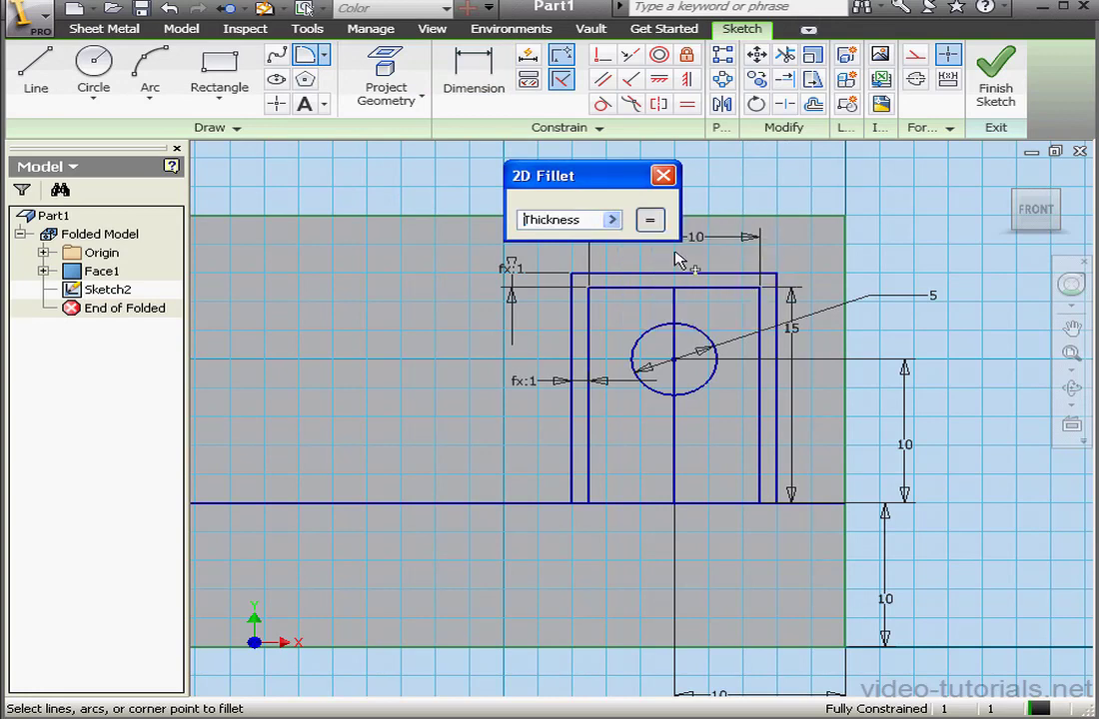
pyautogui.click(575, 292)
pyautogui.click(619, 275)
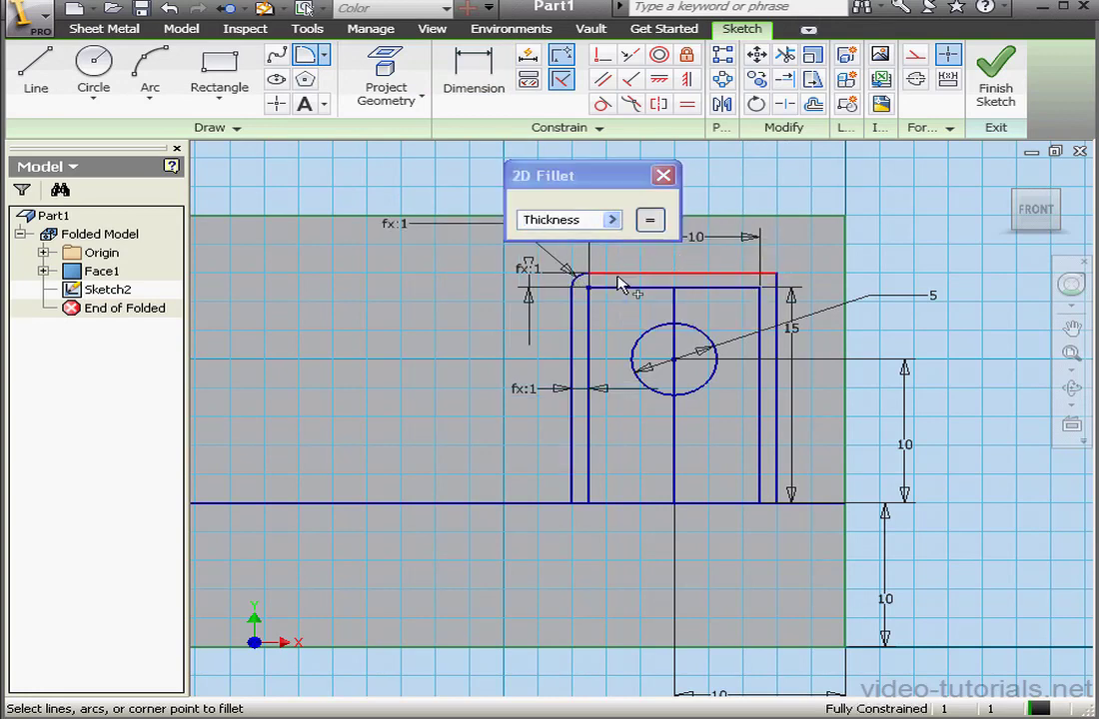
pyautogui.click(778, 288)
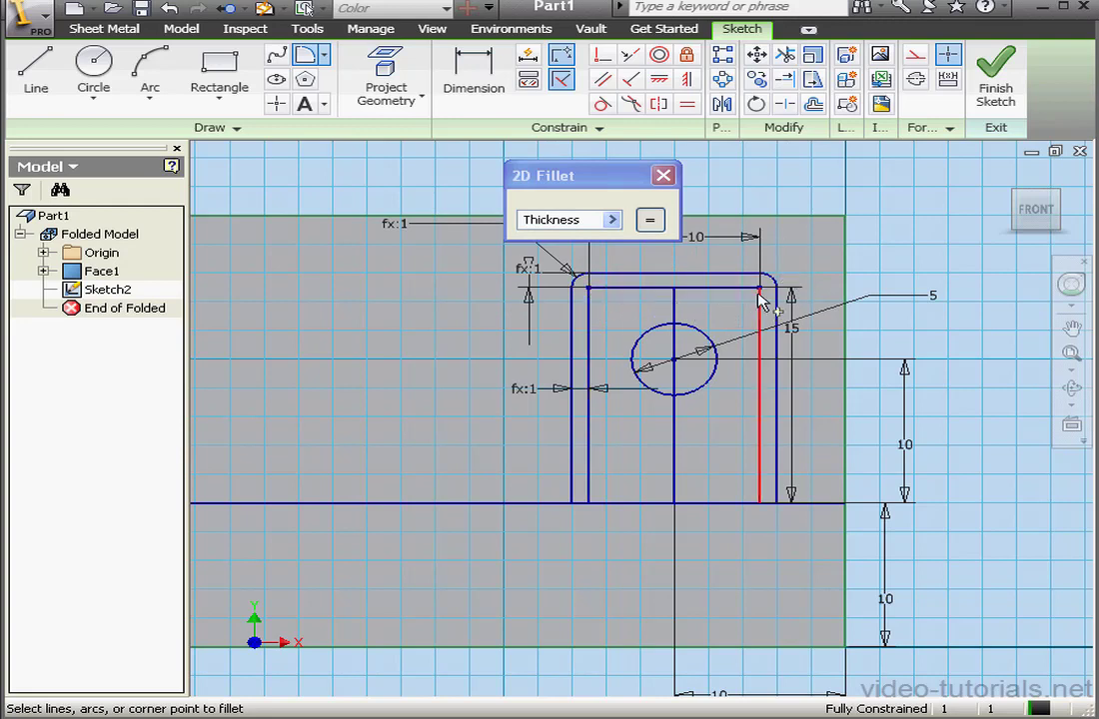
pyautogui.click(664, 175)
pyautogui.click(988, 100)
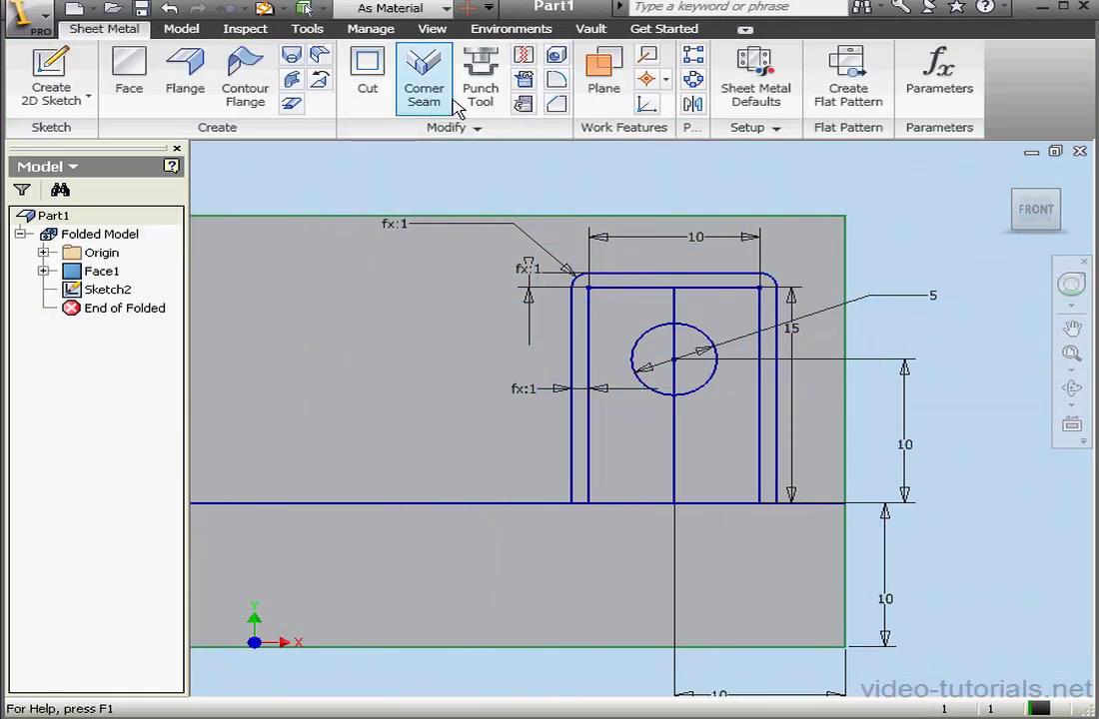
# From the Home view, cut the U-shaped slot and 5 mm hole through the plate
pyautogui.click(367, 72)
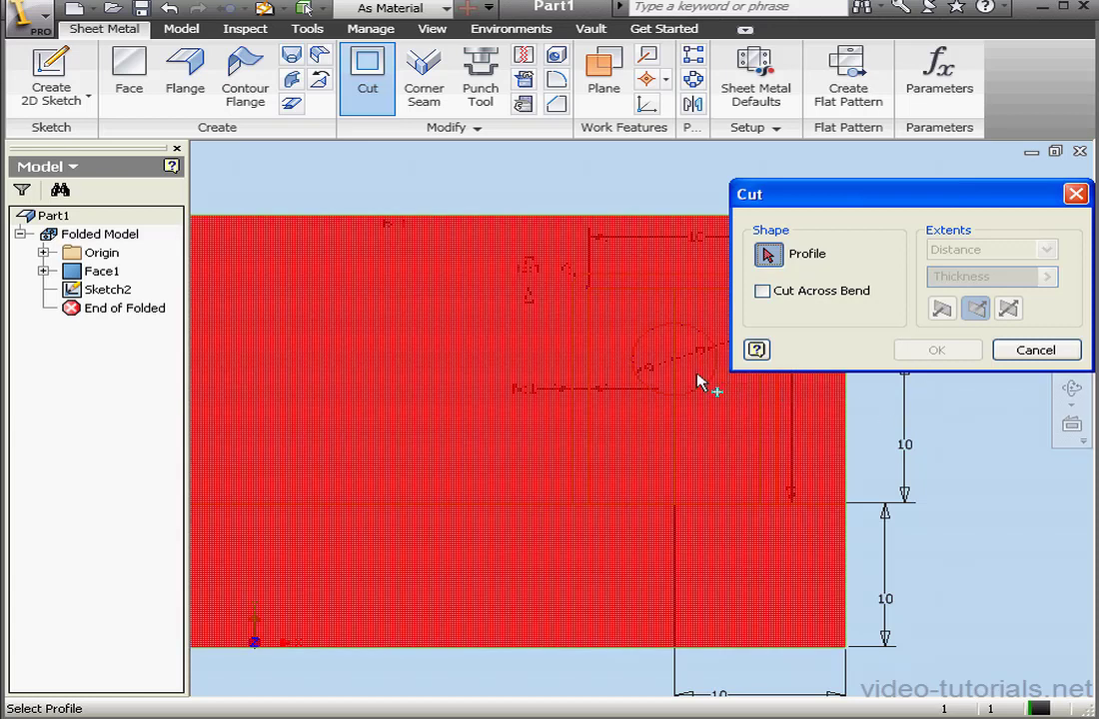
pyautogui.press('Escape')
pyautogui.click(1007, 174)
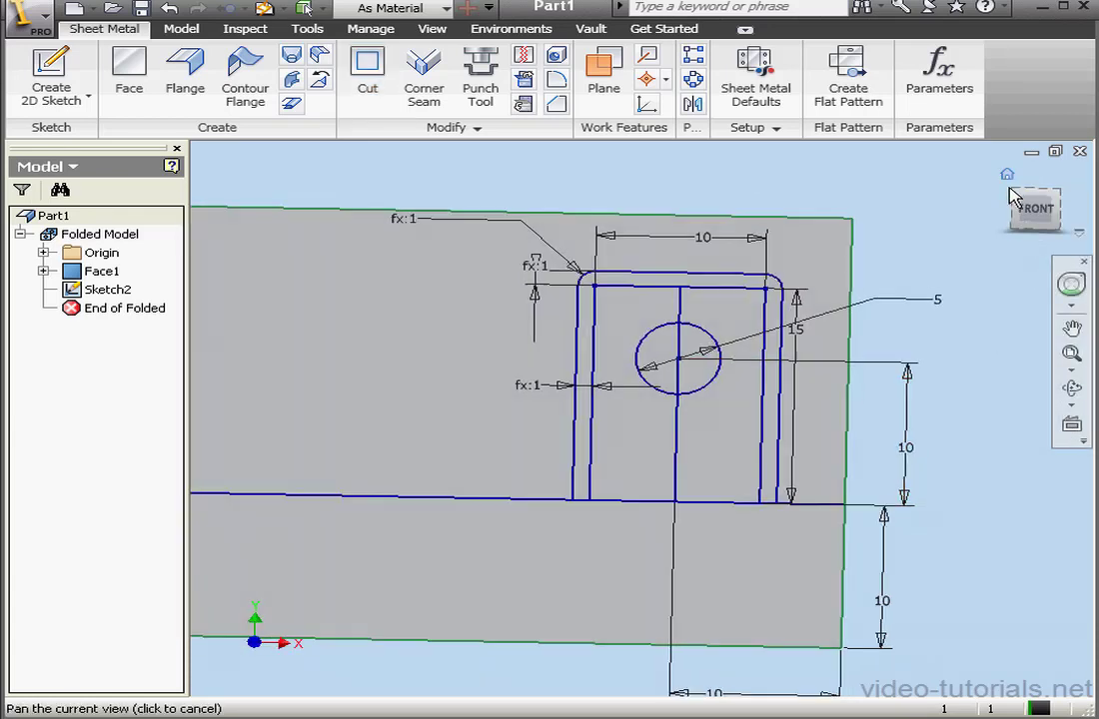
pyautogui.click(368, 75)
pyautogui.moveTo(899, 195); pyautogui.dragTo(399, 118)
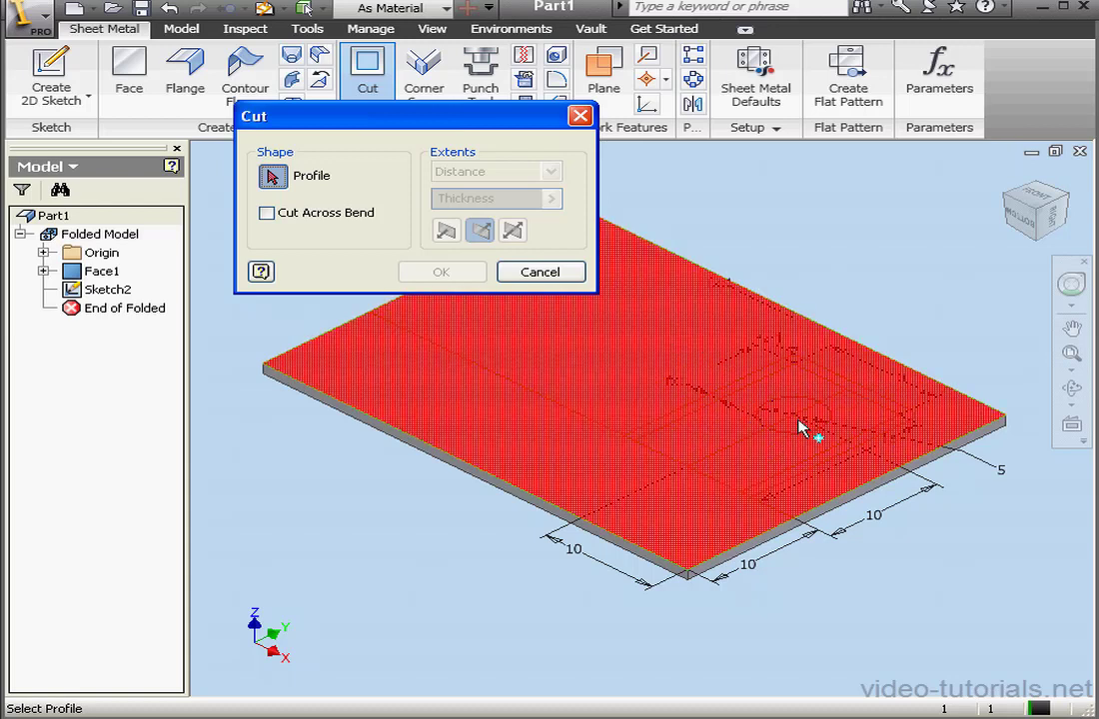
pyautogui.click(801, 427)
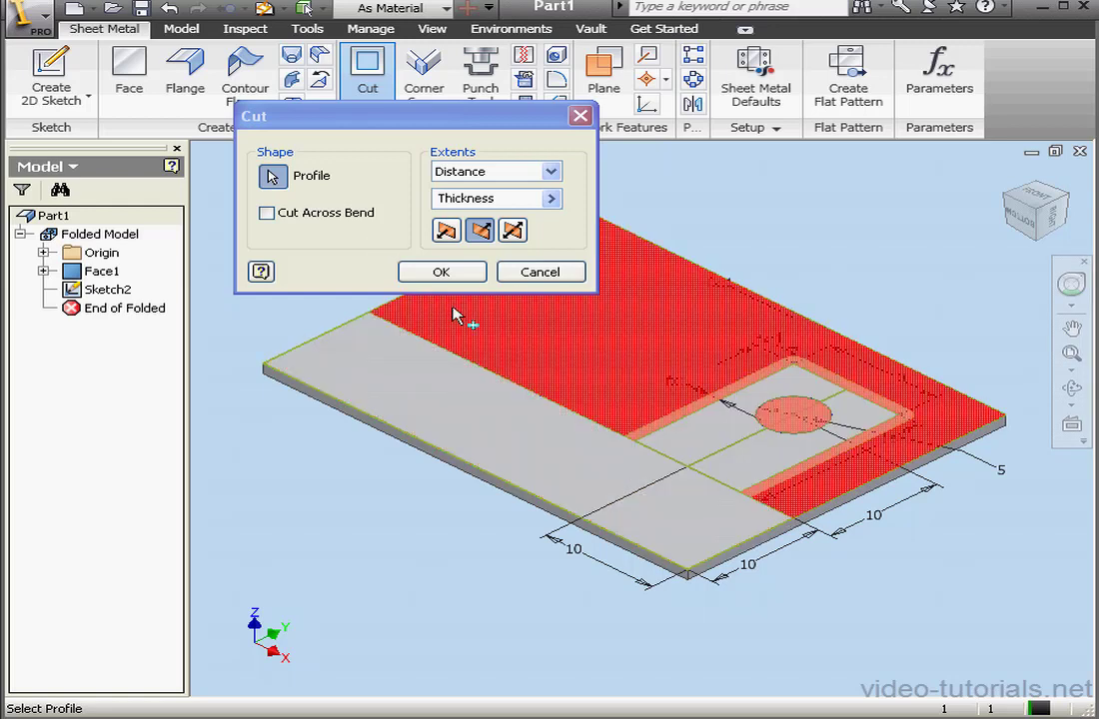
pyautogui.click(443, 272)
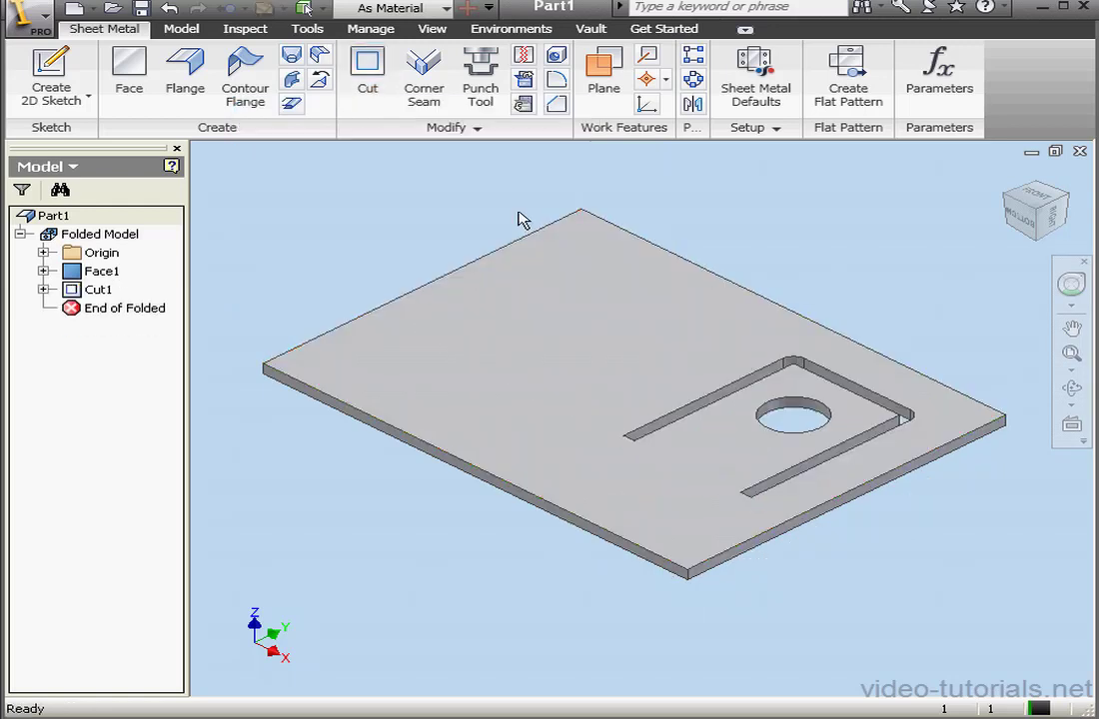
# Add a 5 mm Corner Round to both corners at the tab's free end
pyautogui.click(557, 79)
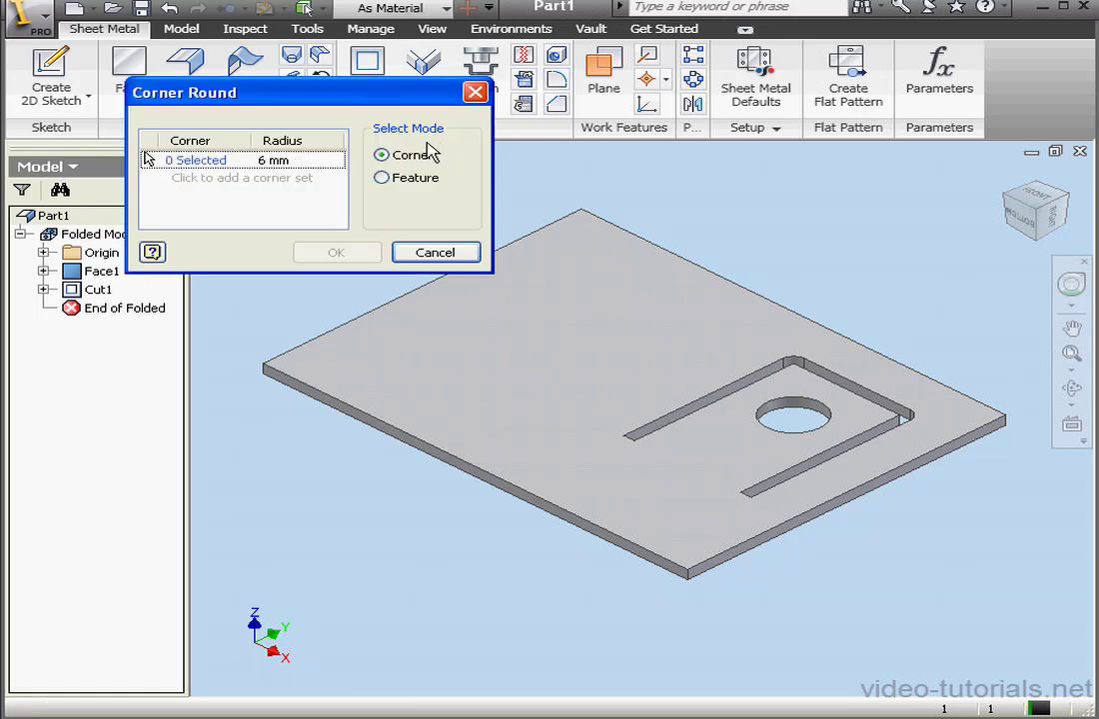
pyautogui.click(291, 162)
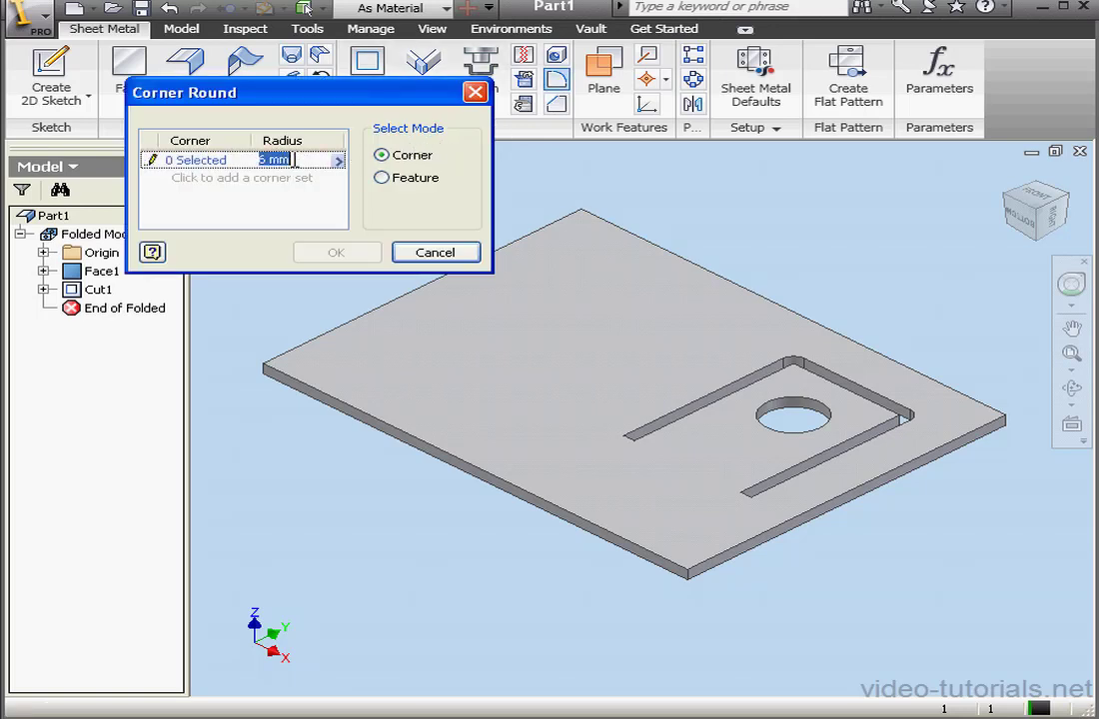
pyautogui.write('5')
pyautogui.click(149, 160)
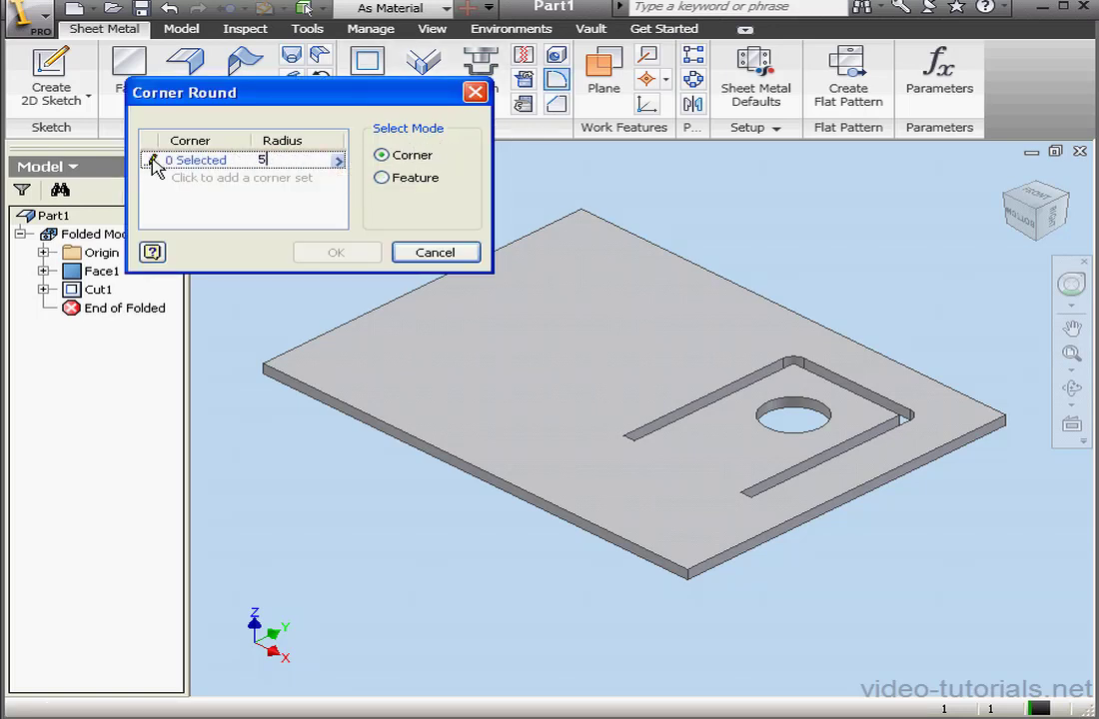
pyautogui.click(902, 423)
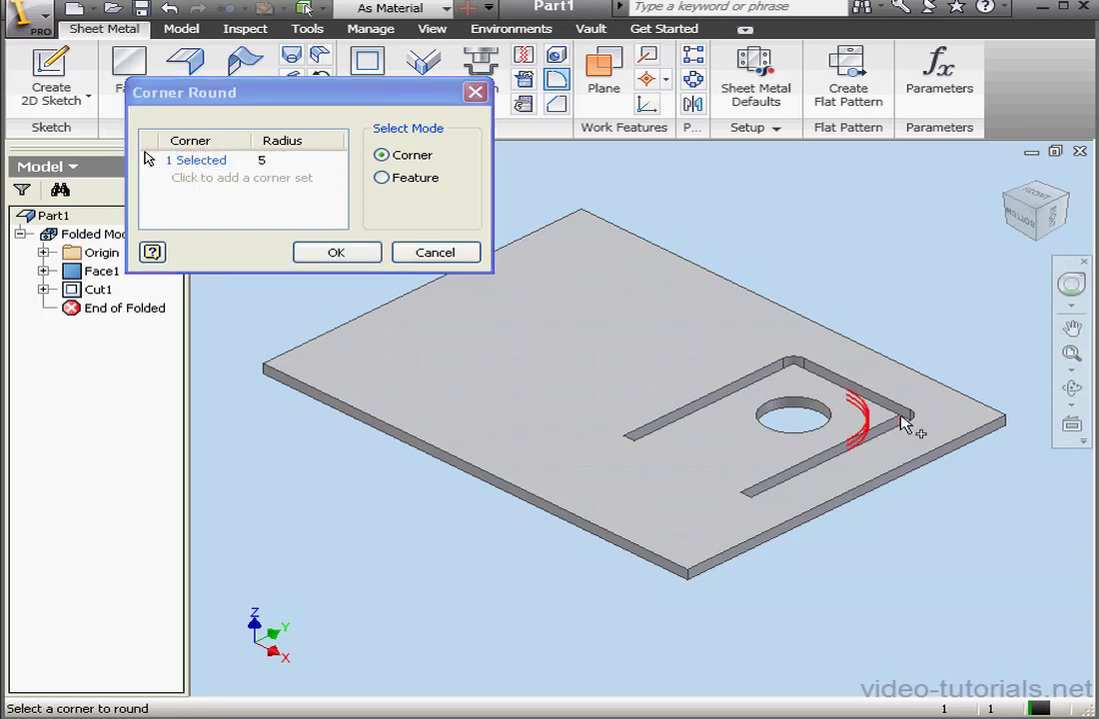
pyautogui.click(795, 370)
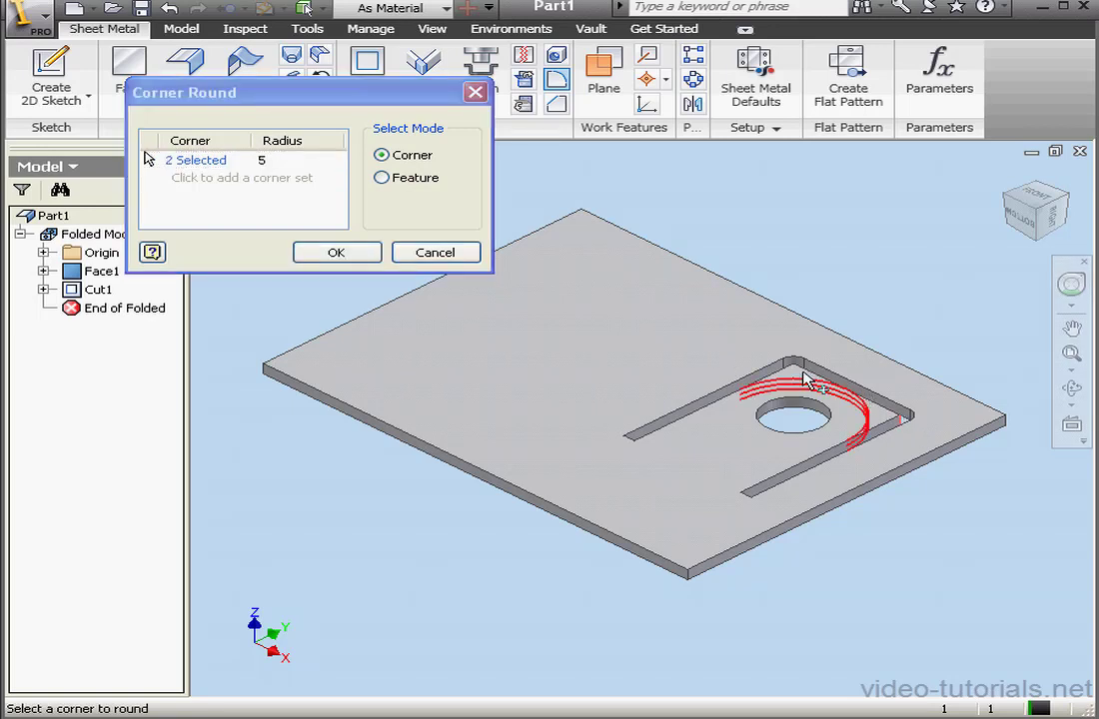
pyautogui.click(336, 252)
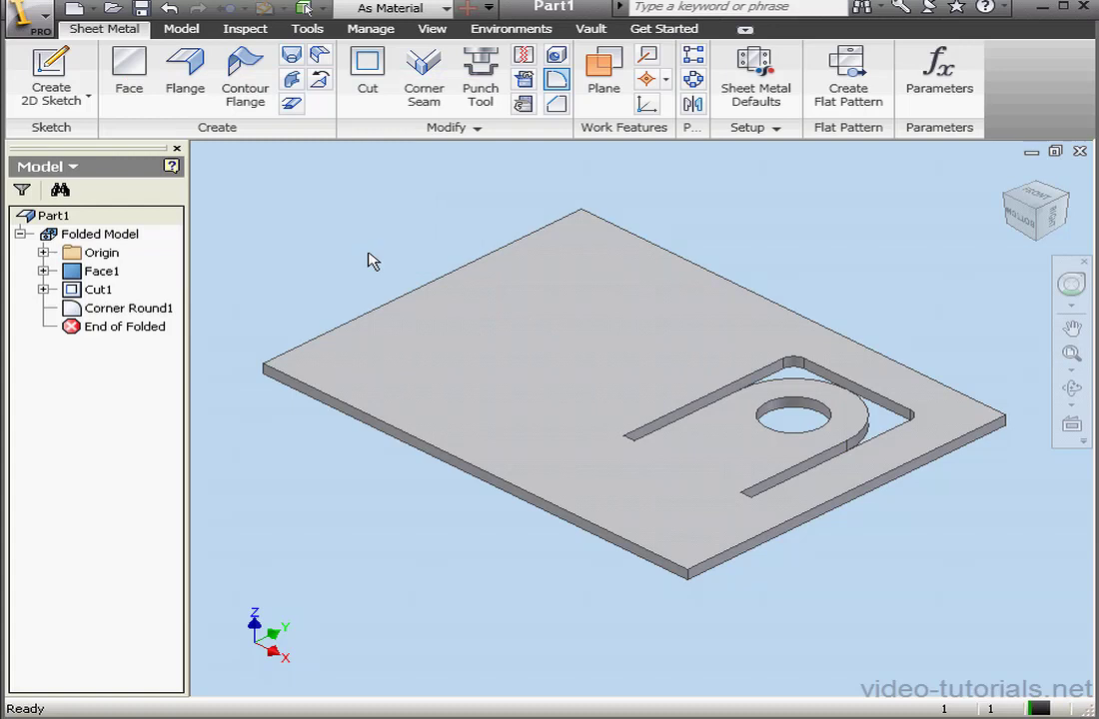
# On a new sketch of the plate's top face, draw a line joining the U-slot's two corners as the bend line
pyautogui.click(51, 75)
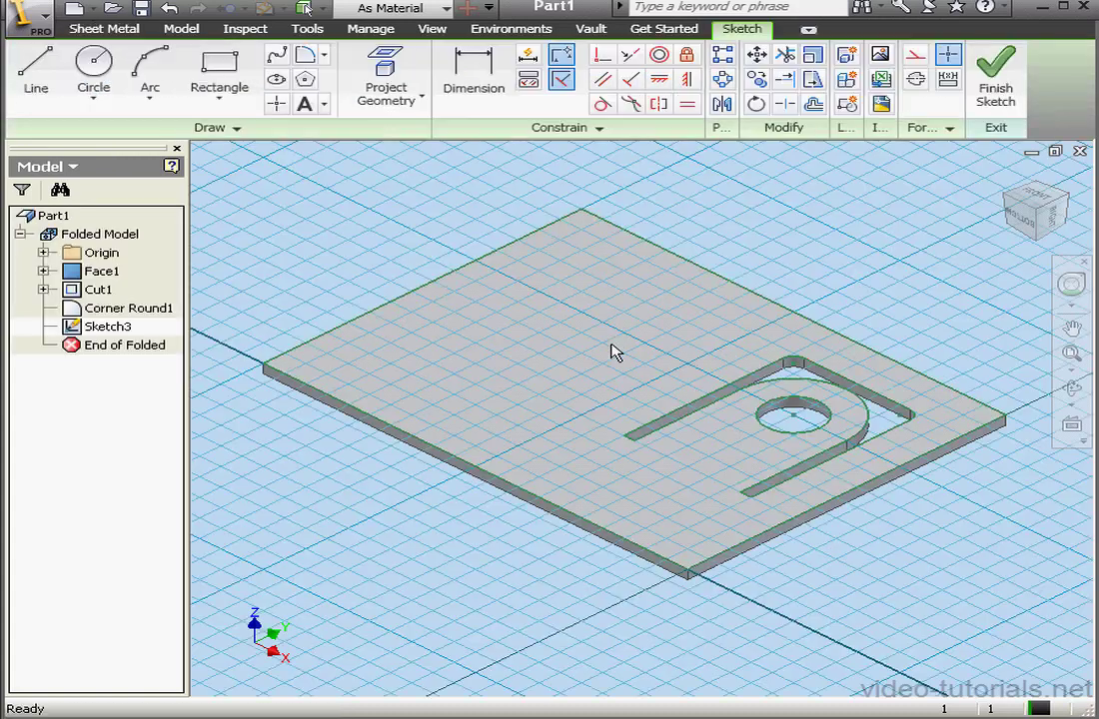
pyautogui.click(36, 72)
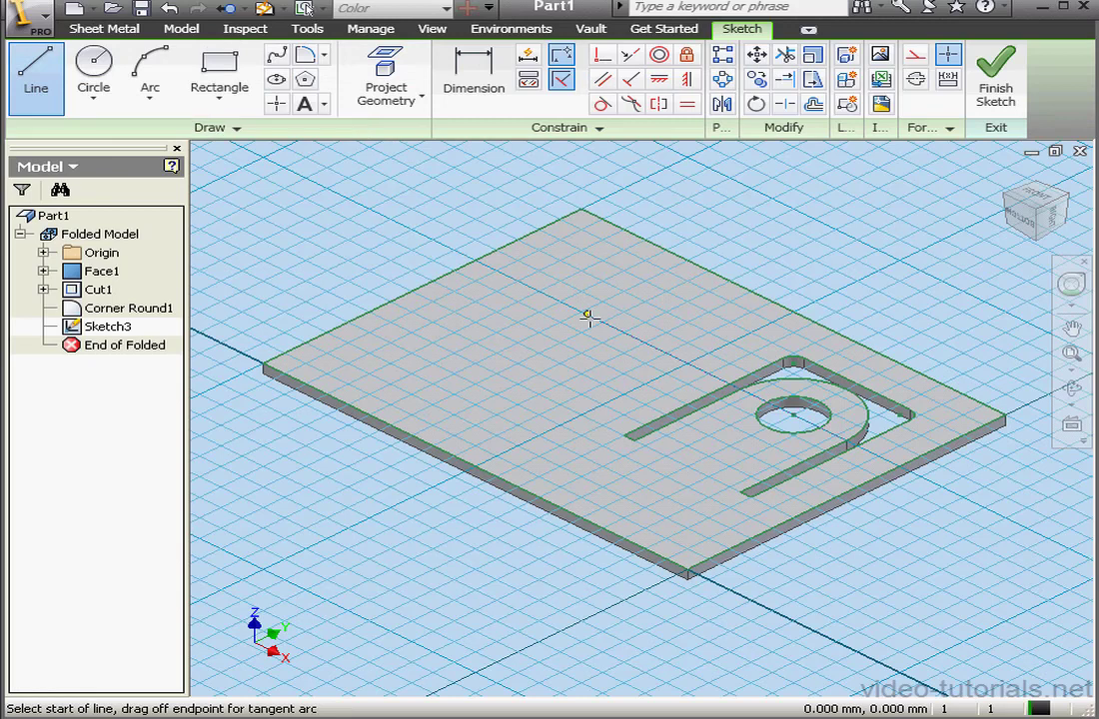
pyautogui.click(628, 437)
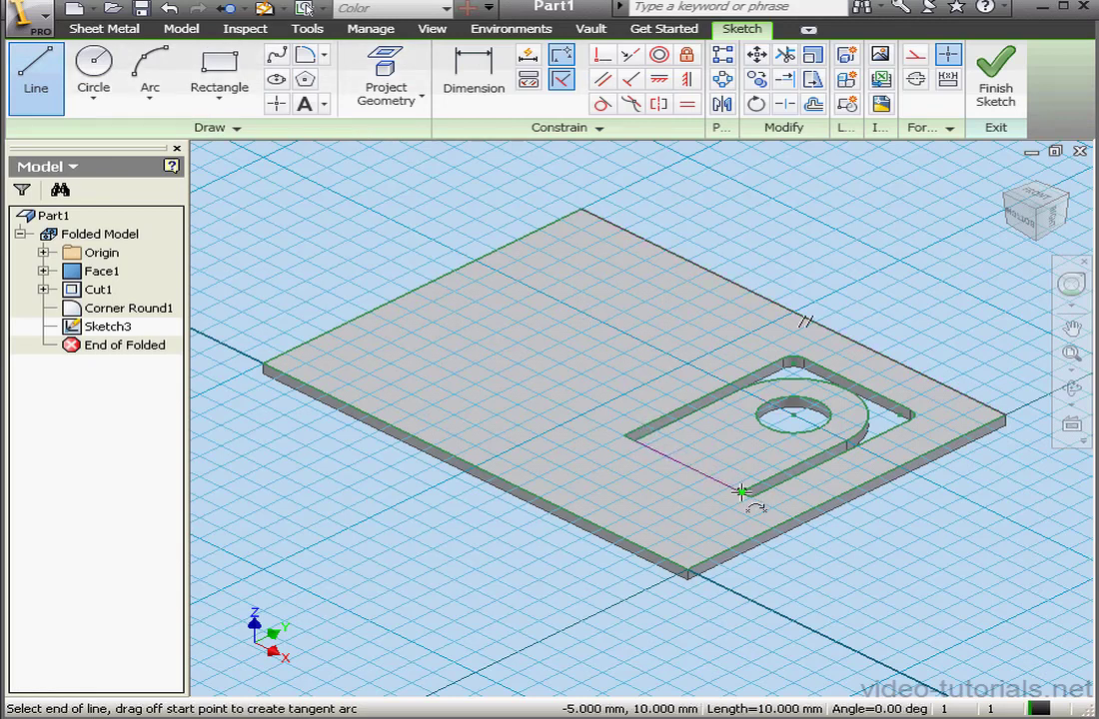
pyautogui.click(741, 491)
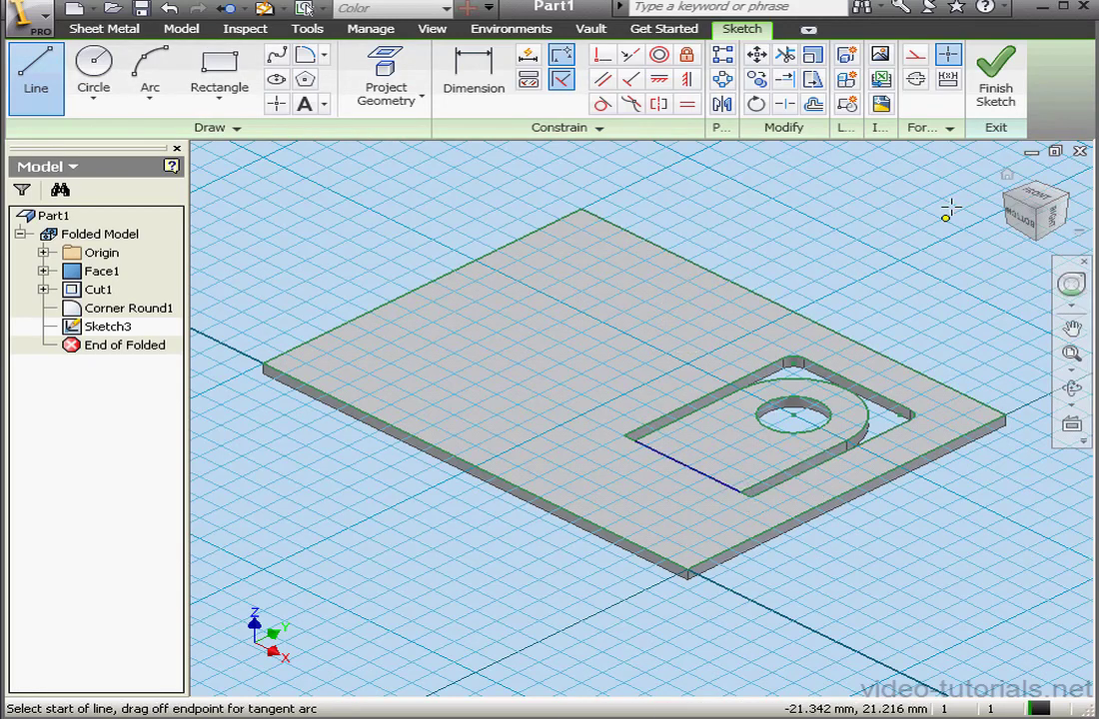
pyautogui.click(999, 80)
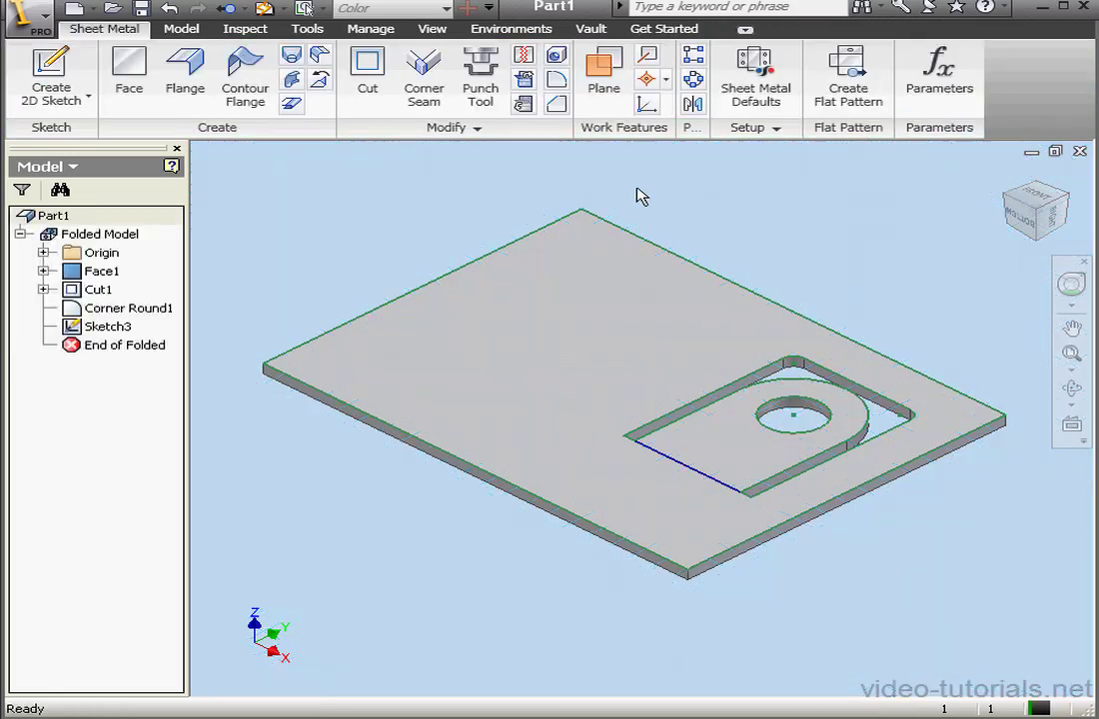
# Create Fold1, bending the tab 90° on the sketched line with centerline fold location
pyautogui.click(320, 79)
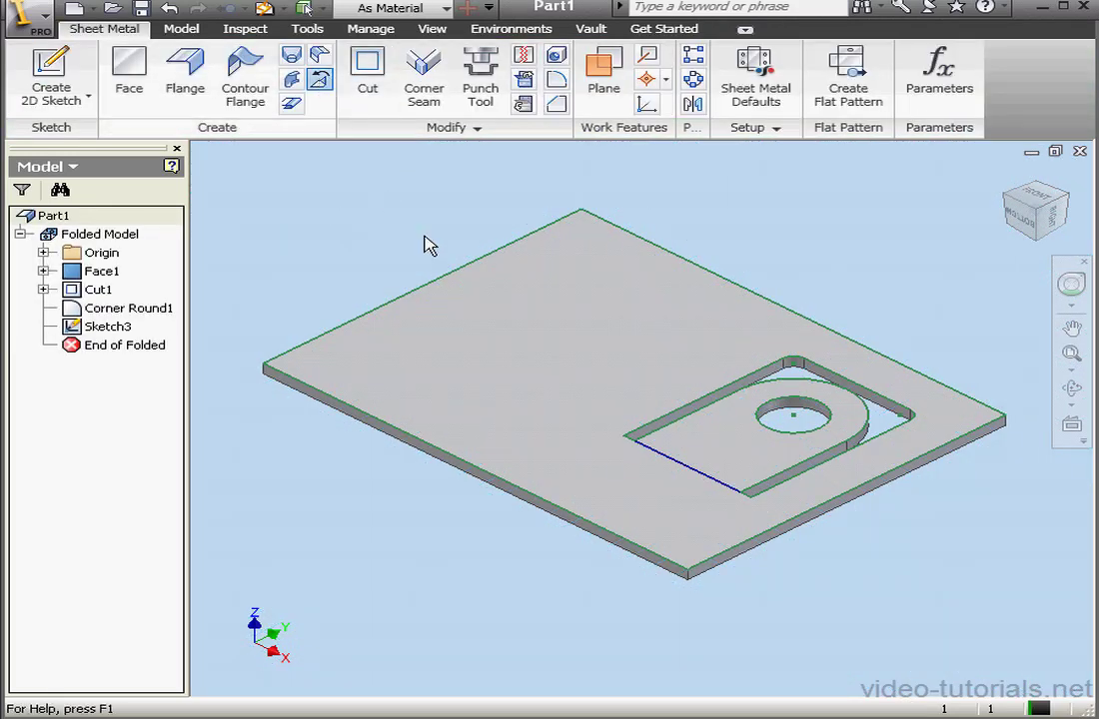
pyautogui.click(693, 469)
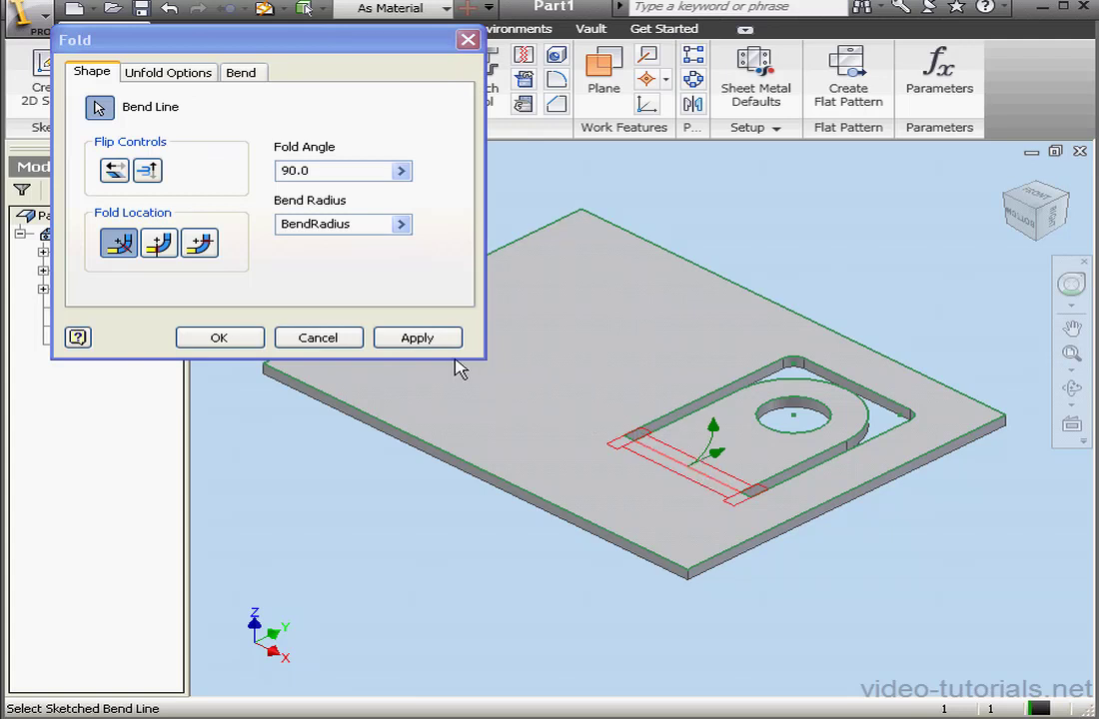
pyautogui.click(159, 244)
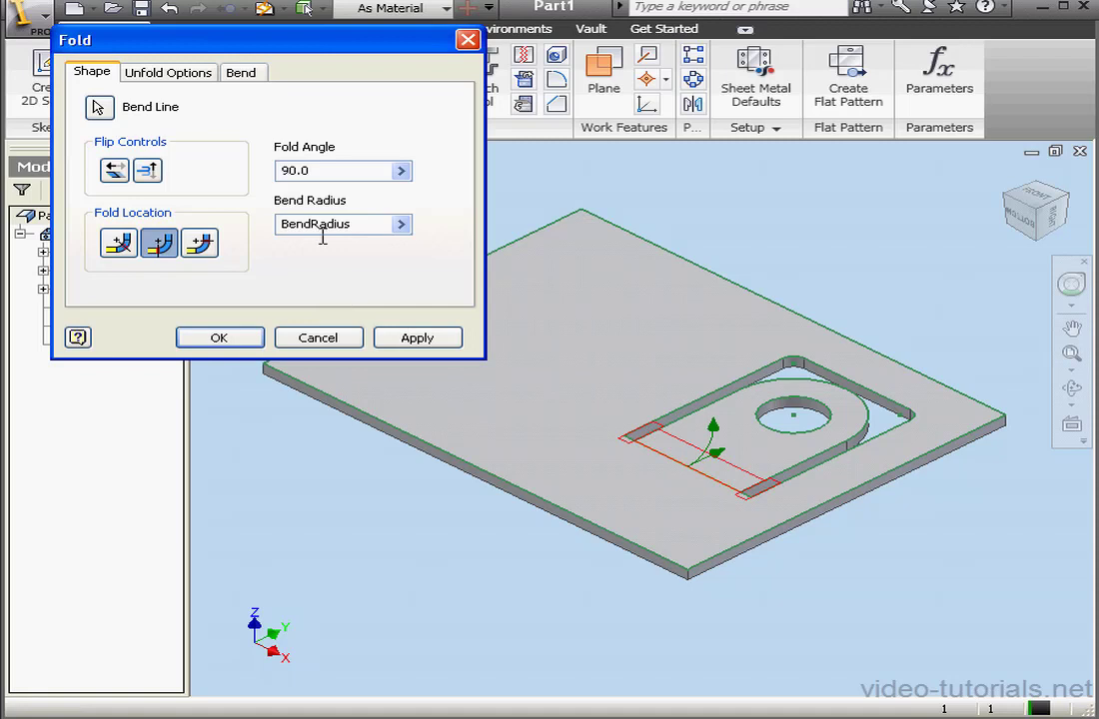
pyautogui.click(219, 337)
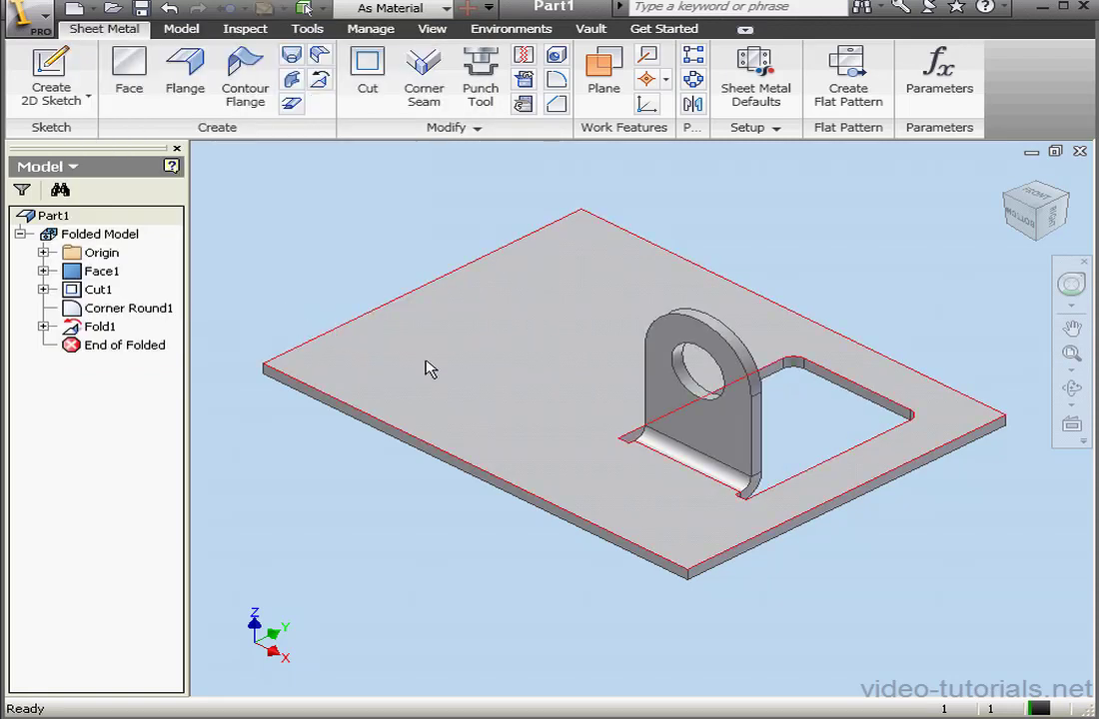
pyautogui.scroll(-3, 632, 467)
pyautogui.moveTo(704, 503); pyautogui.dragTo(573, 486, button='middle')
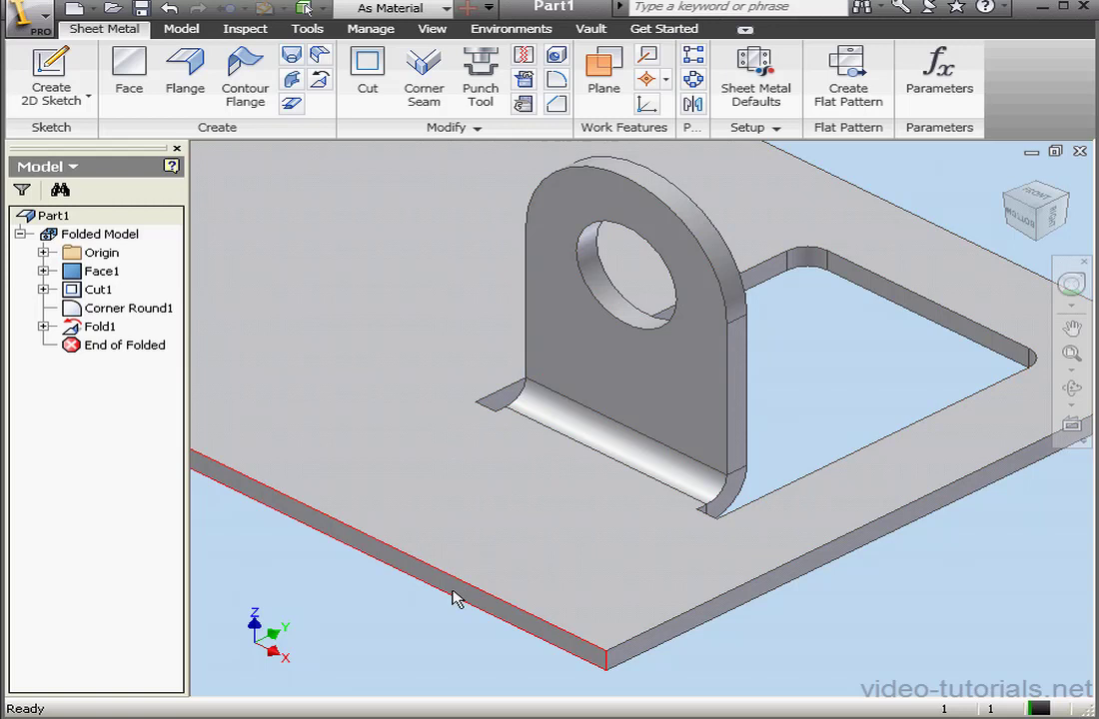
pyautogui.moveTo(455, 599)
pyautogui.click(313, 31)
pyautogui.click(191, 72)
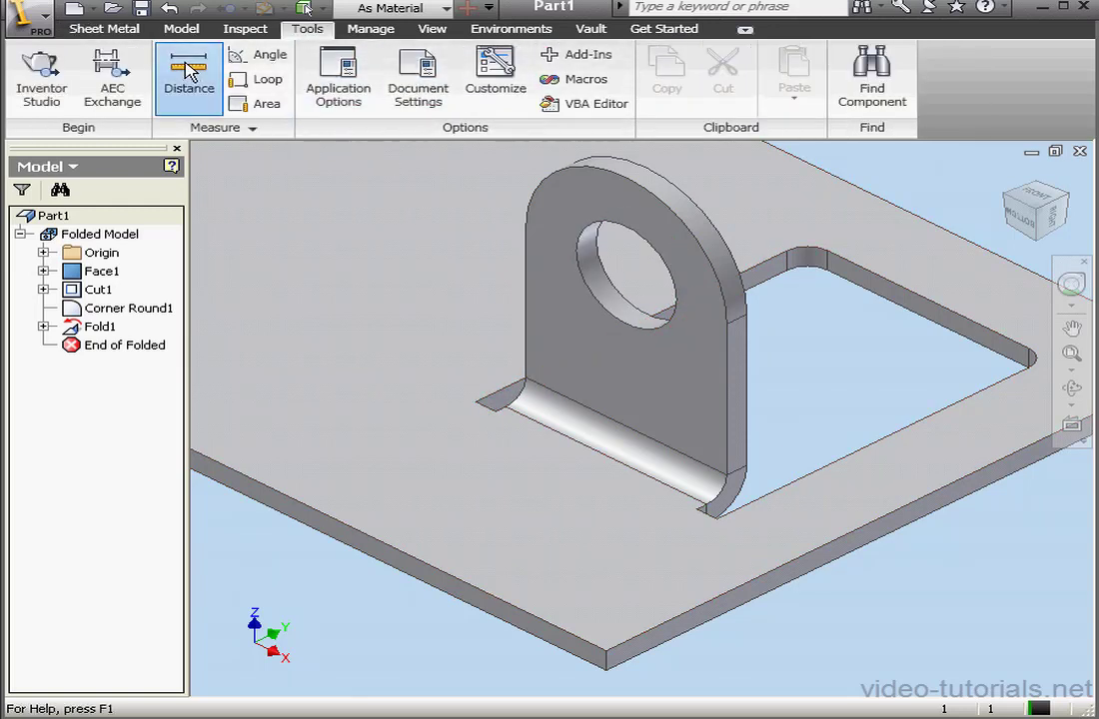
pyautogui.click(414, 574)
pyautogui.click(650, 403)
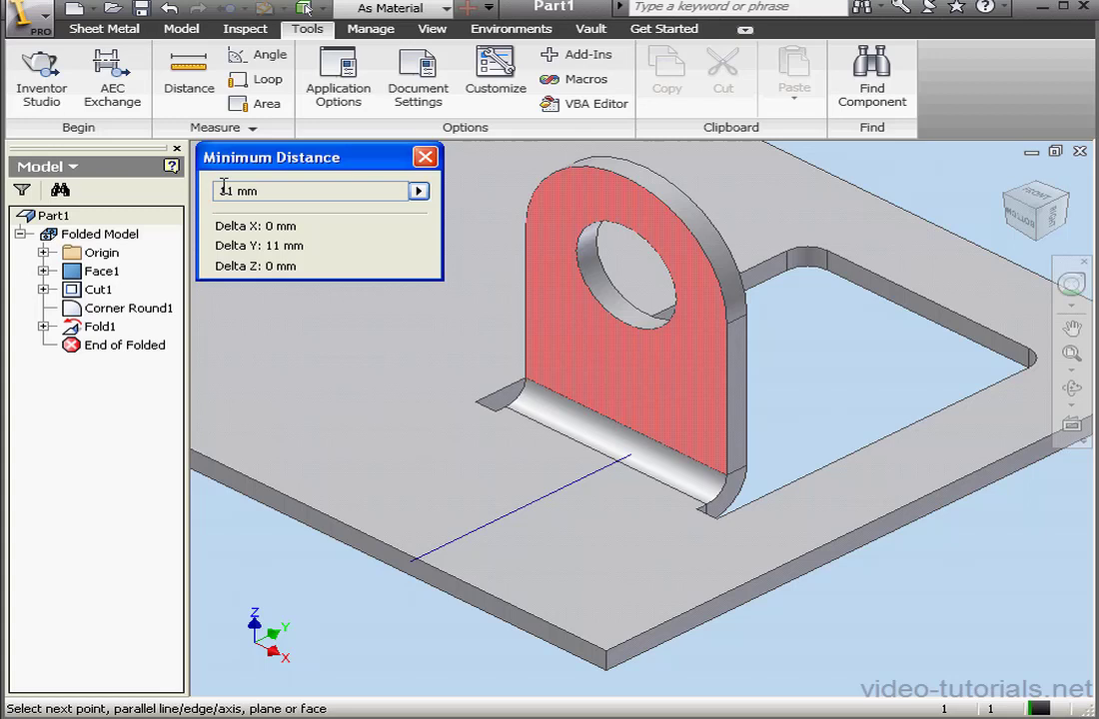
pyautogui.click(425, 158)
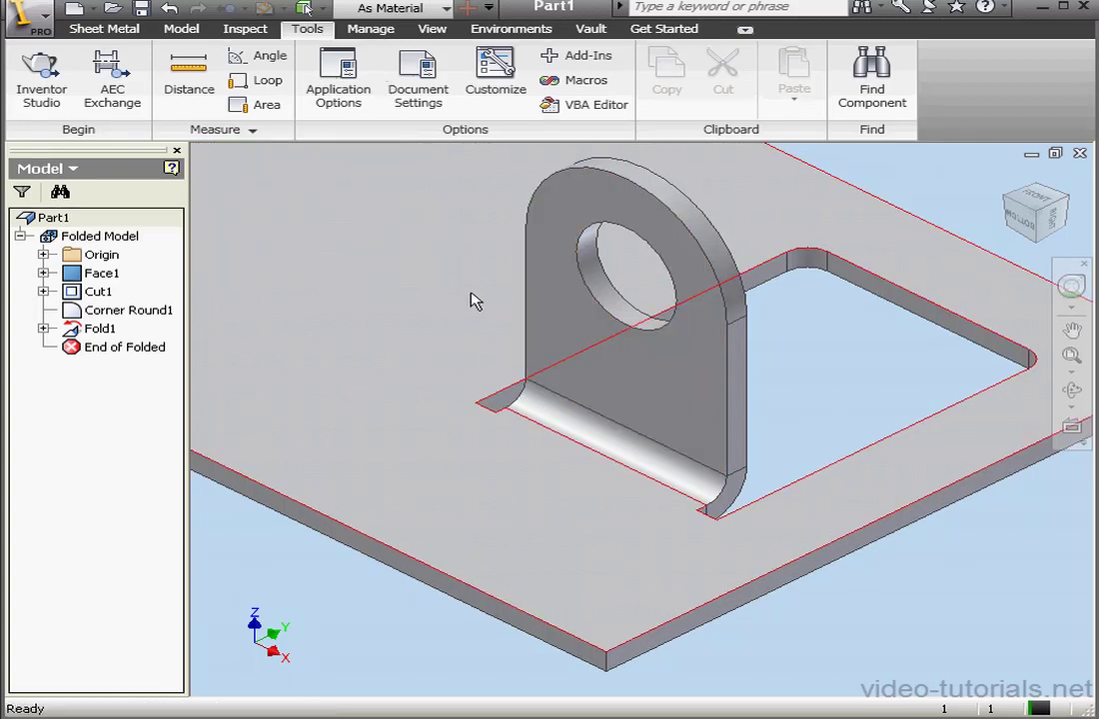
# Make Cut1's Sketch2 visible so its dimensions show on the model
pyautogui.click(43, 290)
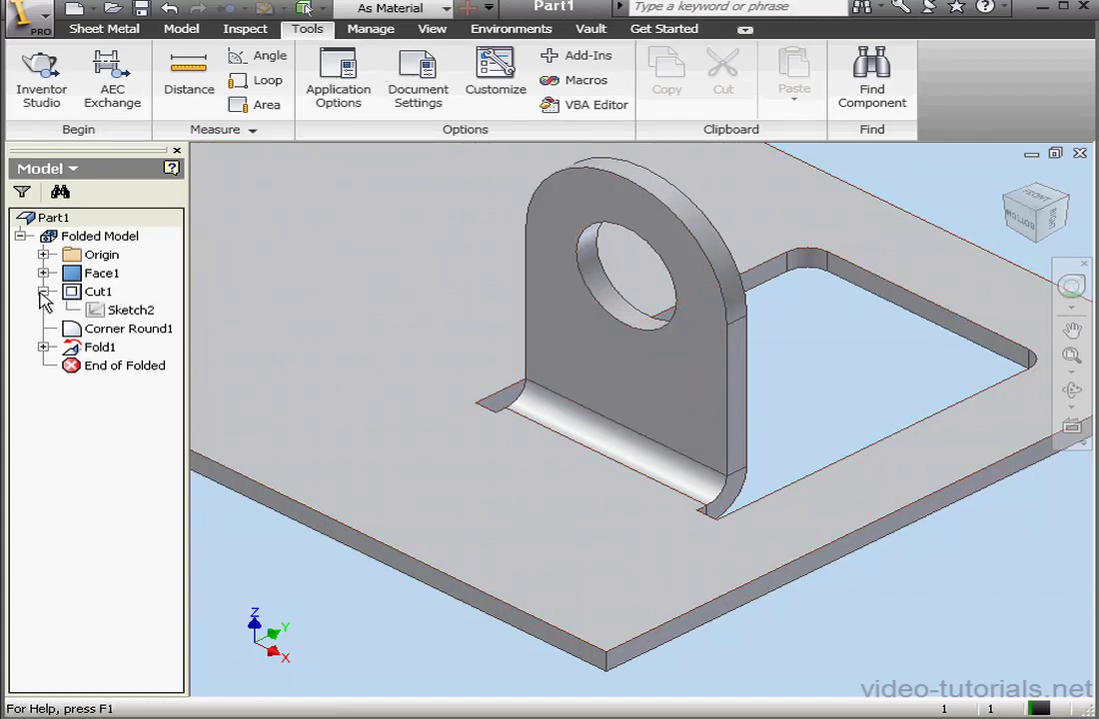
pyautogui.rightClick(98, 316)
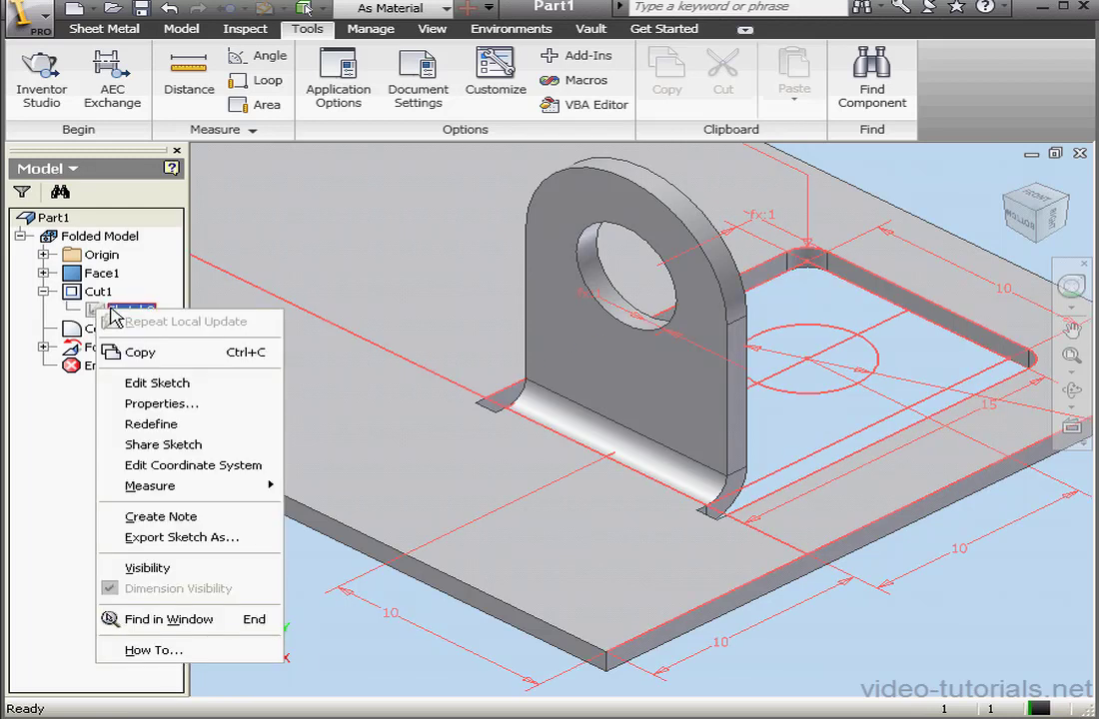
pyautogui.click(165, 566)
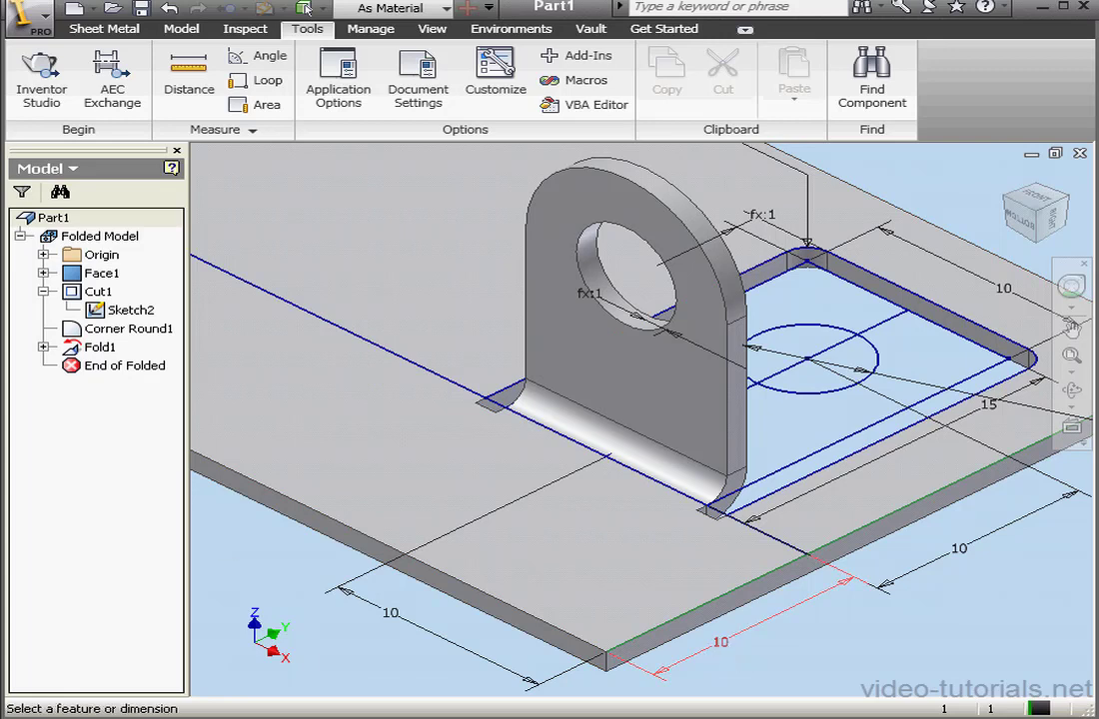
# Change the 10 mm slot-offset dimension to 10 mm-BendRadius using the parameter list
pyautogui.click(719, 642)
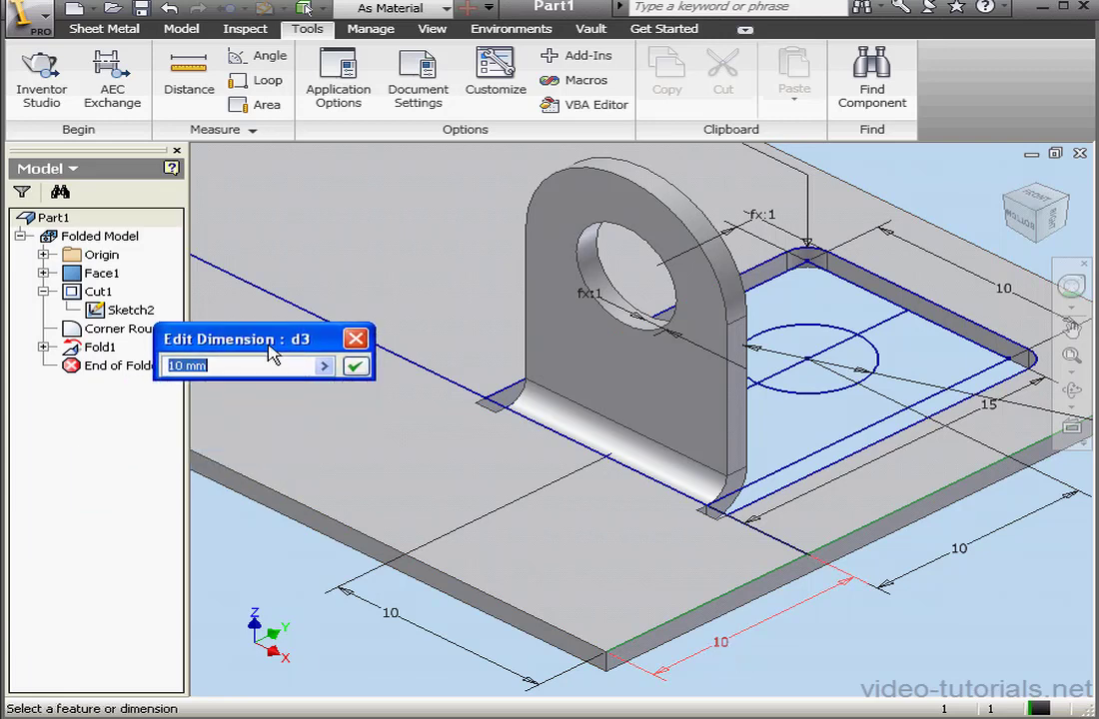
pyautogui.click(256, 366)
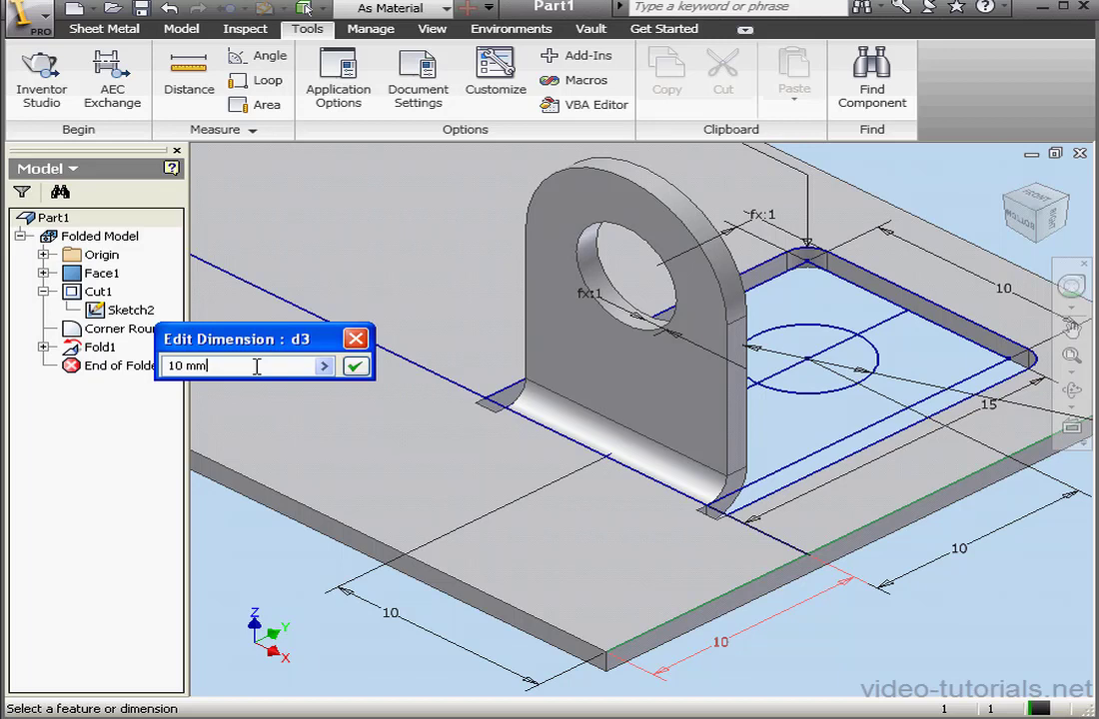
pyautogui.write('-')
pyautogui.click(324, 366)
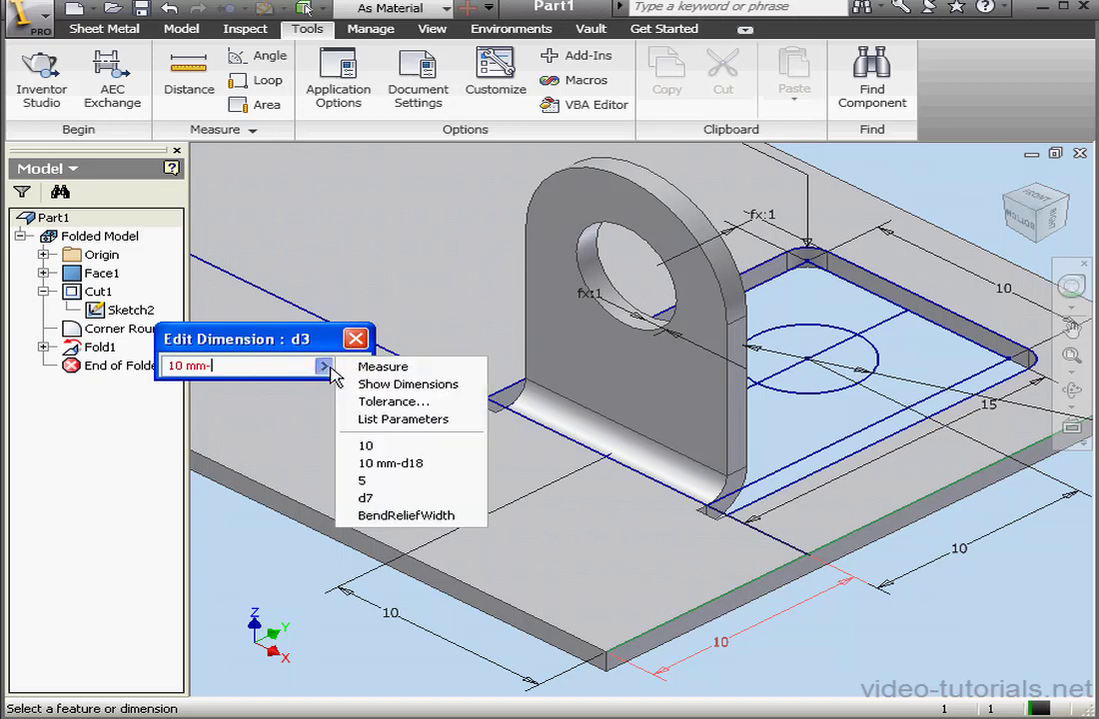
pyautogui.click(403, 420)
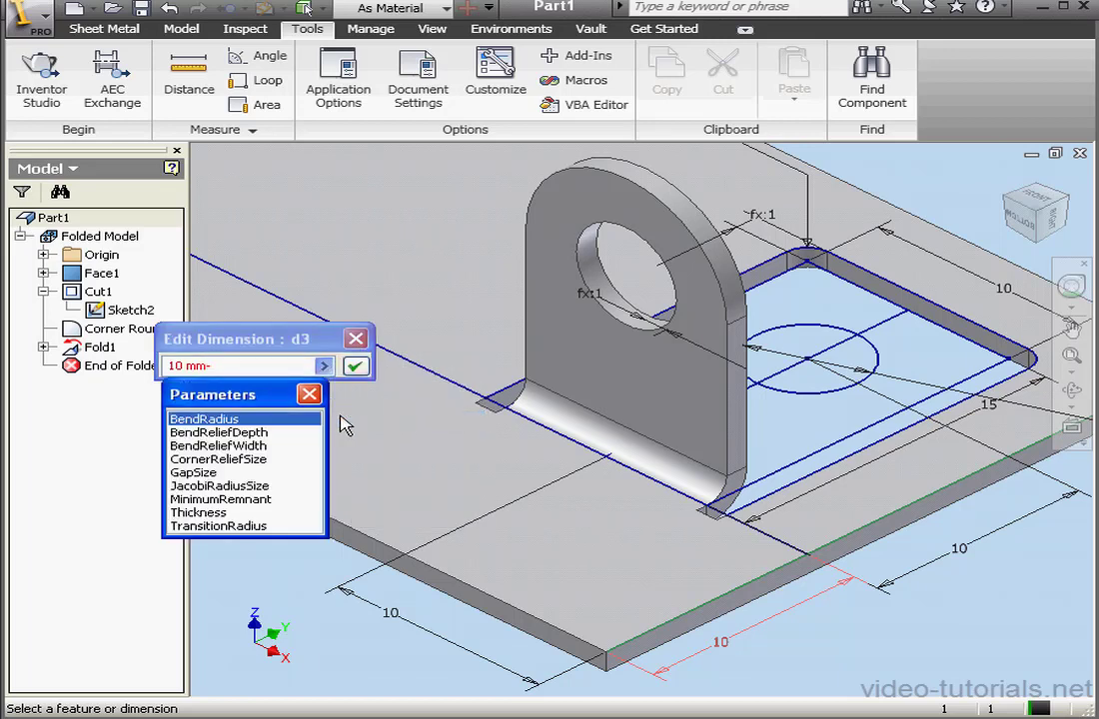
pyautogui.click(255, 422)
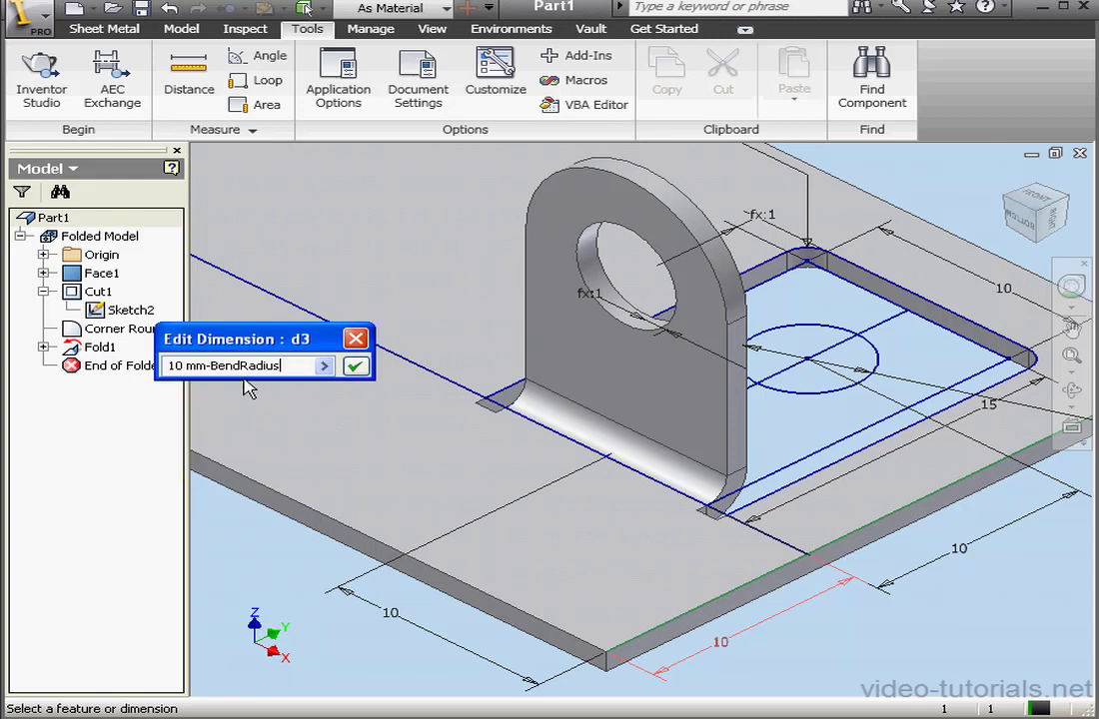
pyautogui.click(355, 367)
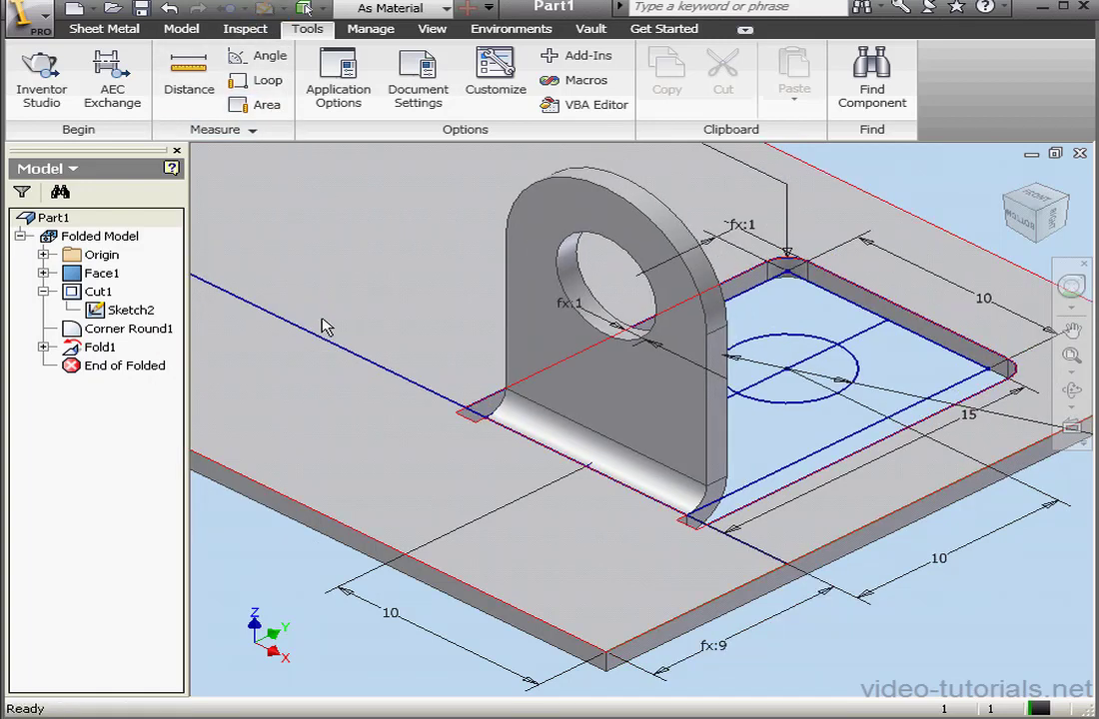
pyautogui.click(189, 72)
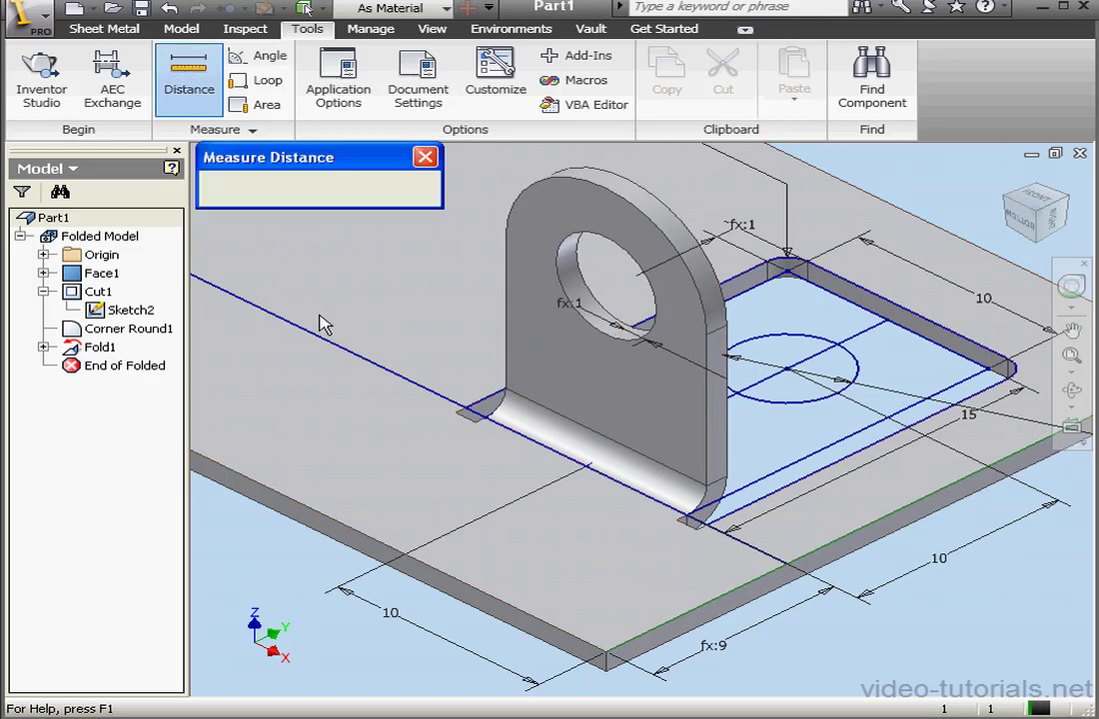
pyautogui.click(381, 548)
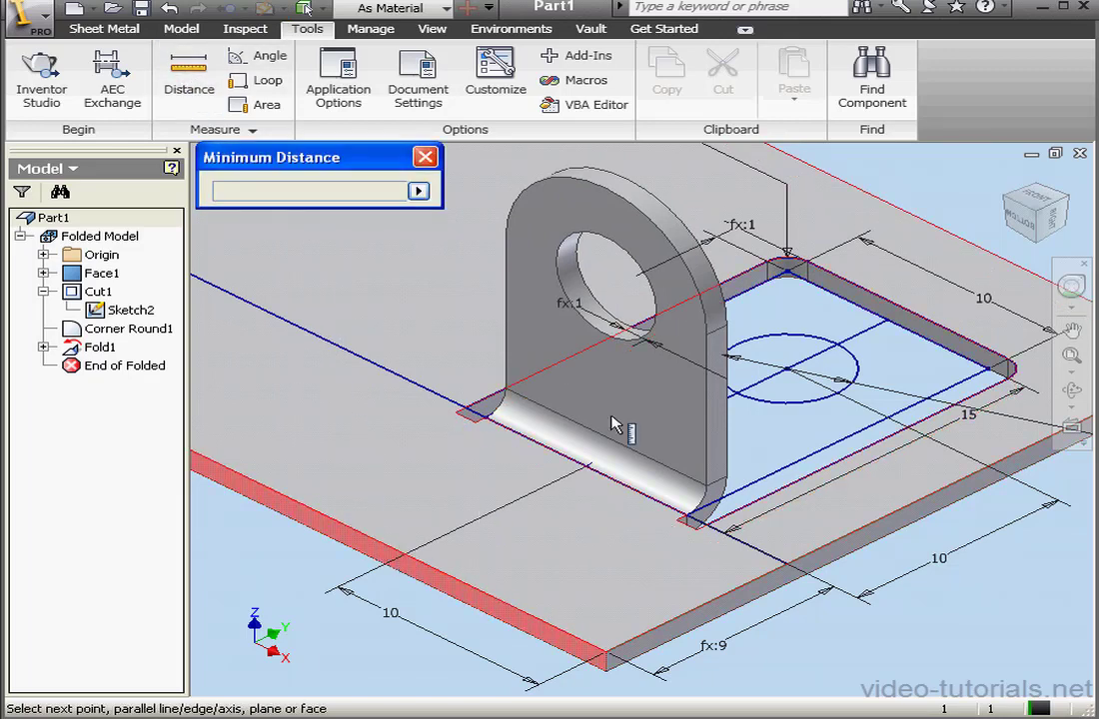
pyautogui.click(641, 383)
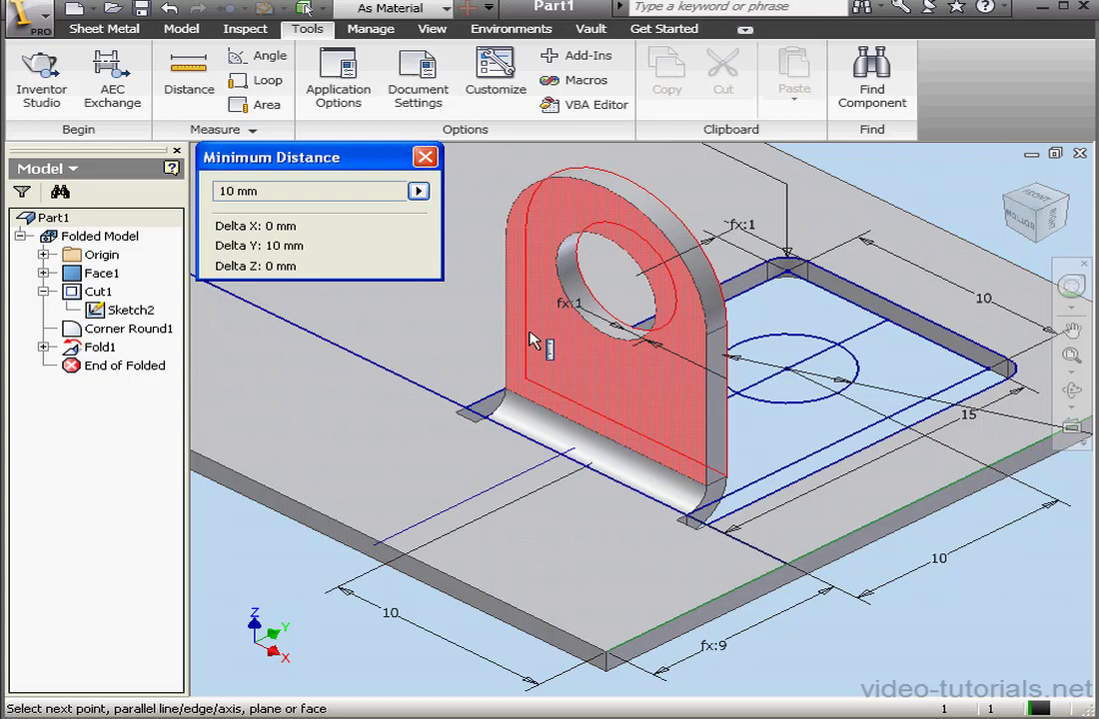
pyautogui.click(425, 158)
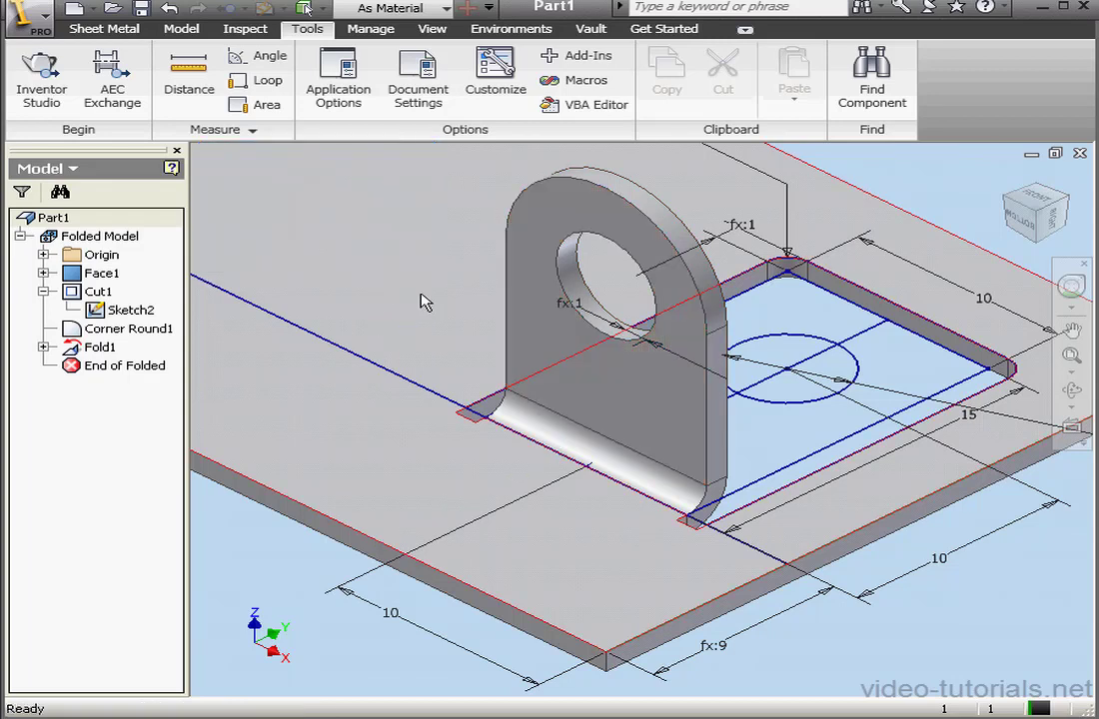
# Edit Fold1 to change its bend radius to BendRadius*2, keeping the 90° angle
pyautogui.doubleClick(95, 347)
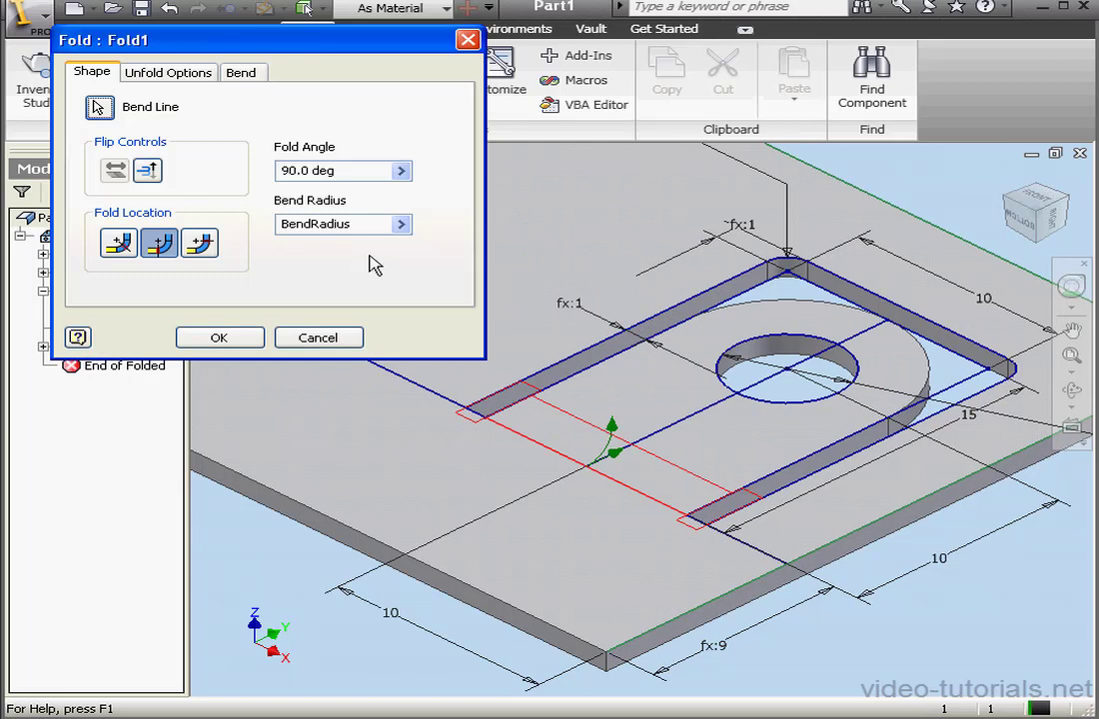
pyautogui.click(359, 224)
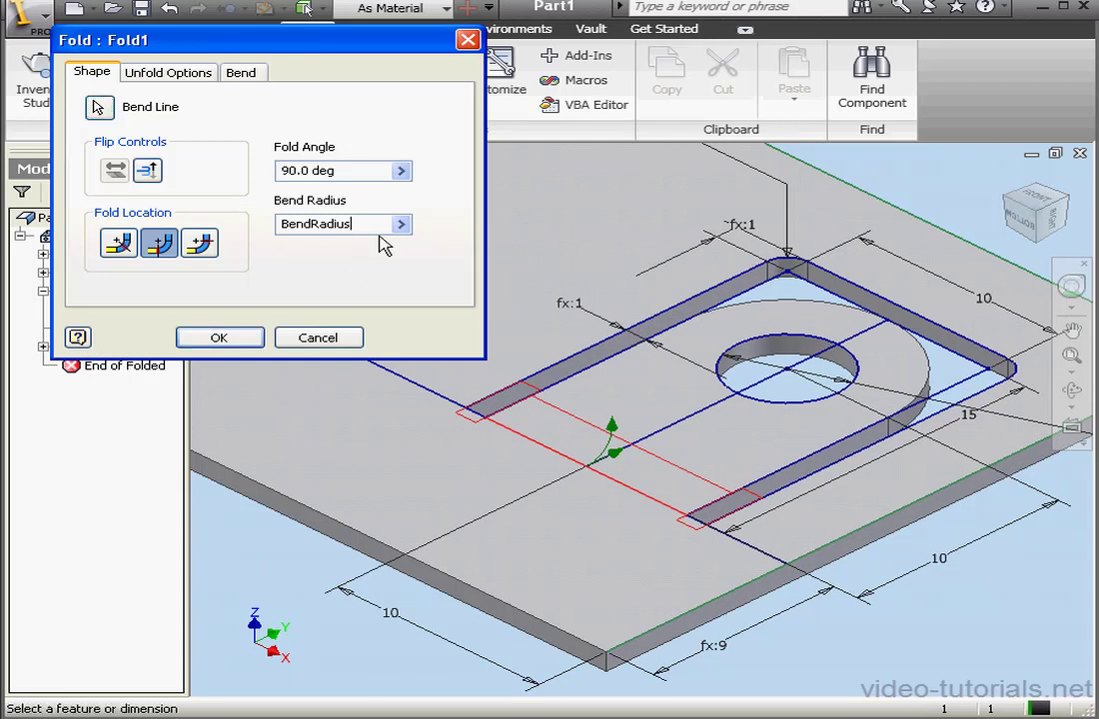
pyautogui.write('*2')
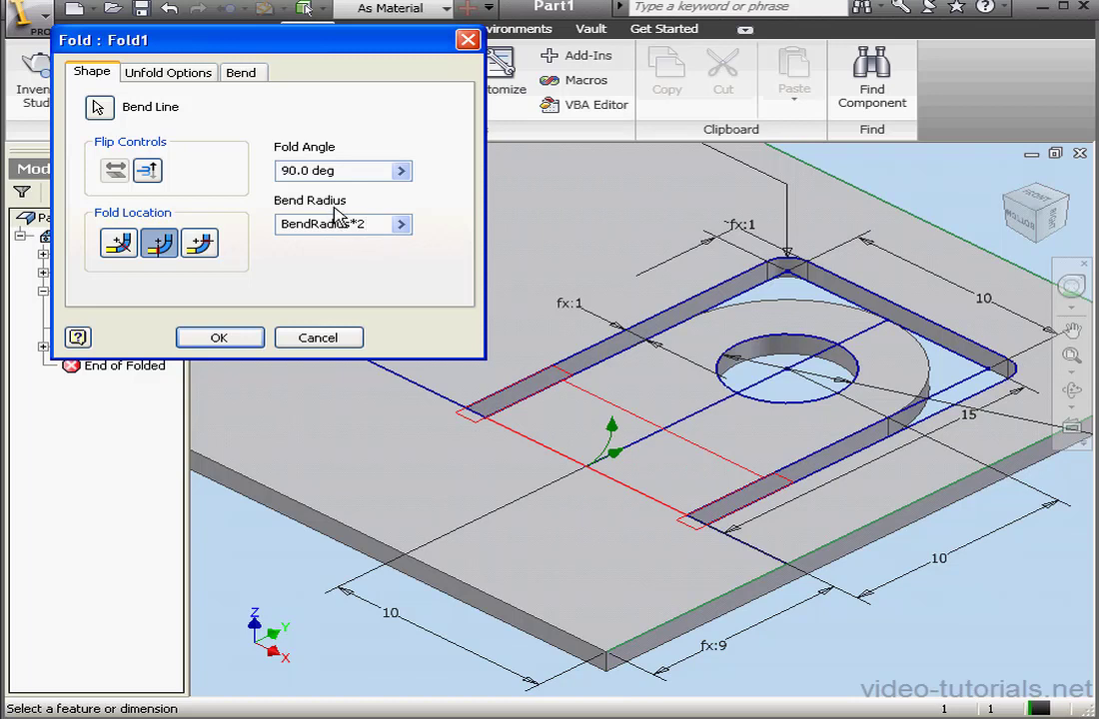
pyautogui.click(221, 337)
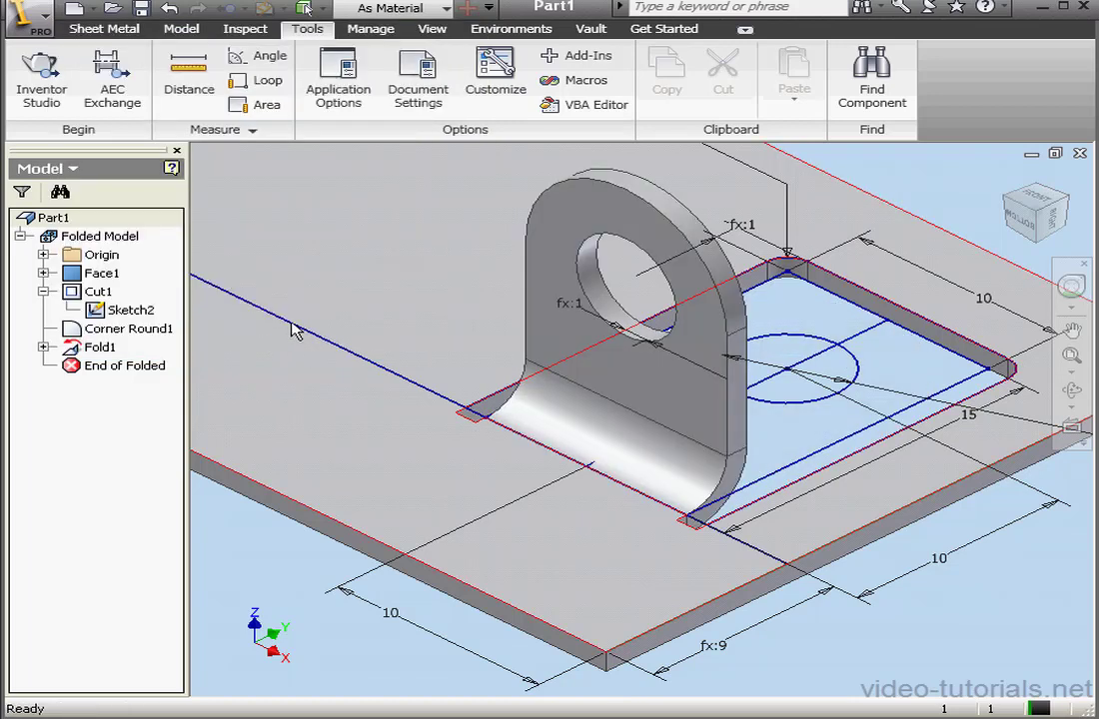
# Measure the distance from the plate's side edge to the flange face, which reads 11 mm
pyautogui.click(189, 78)
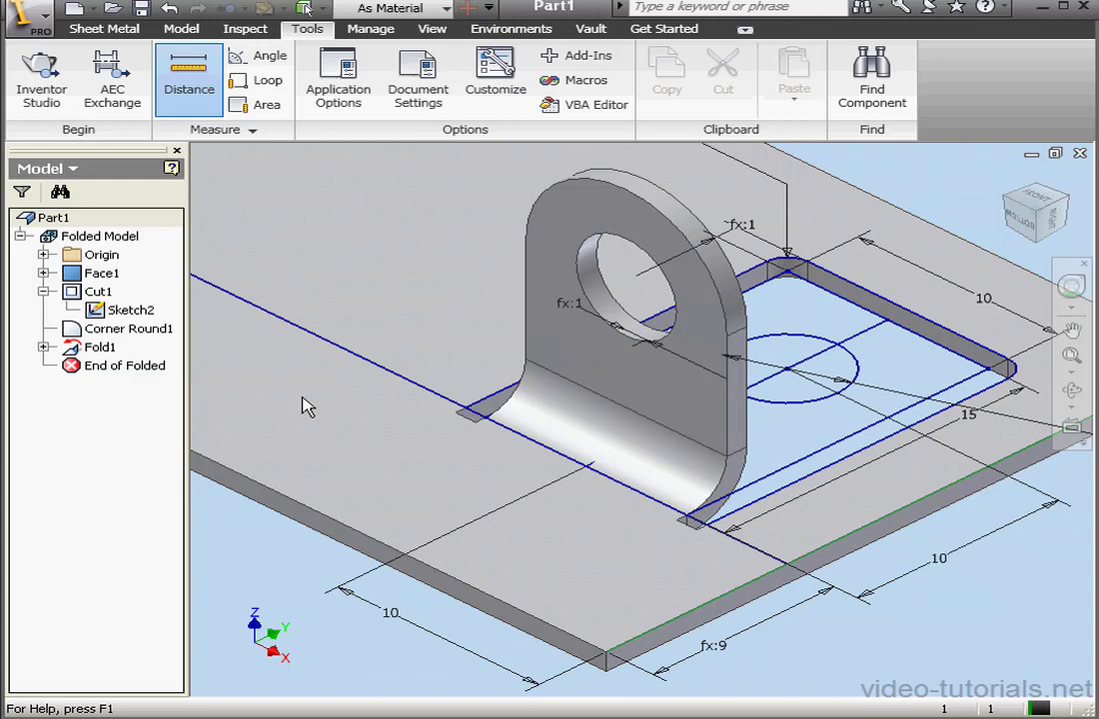
pyautogui.click(322, 537)
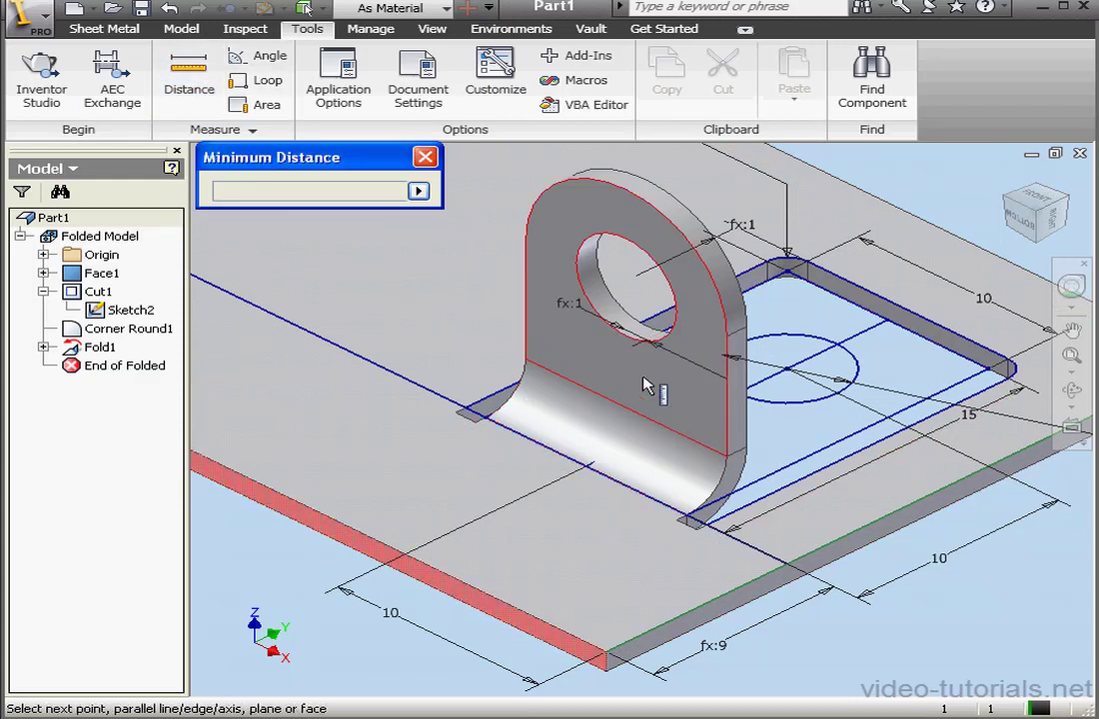
pyautogui.click(565, 360)
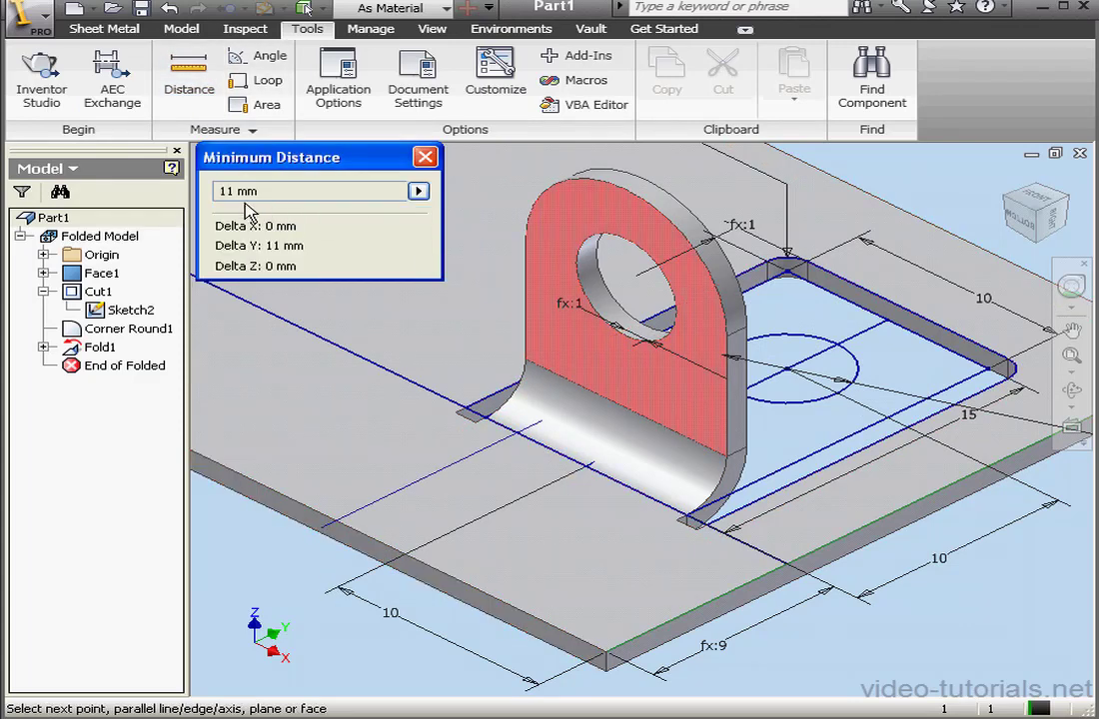
pyautogui.click(425, 157)
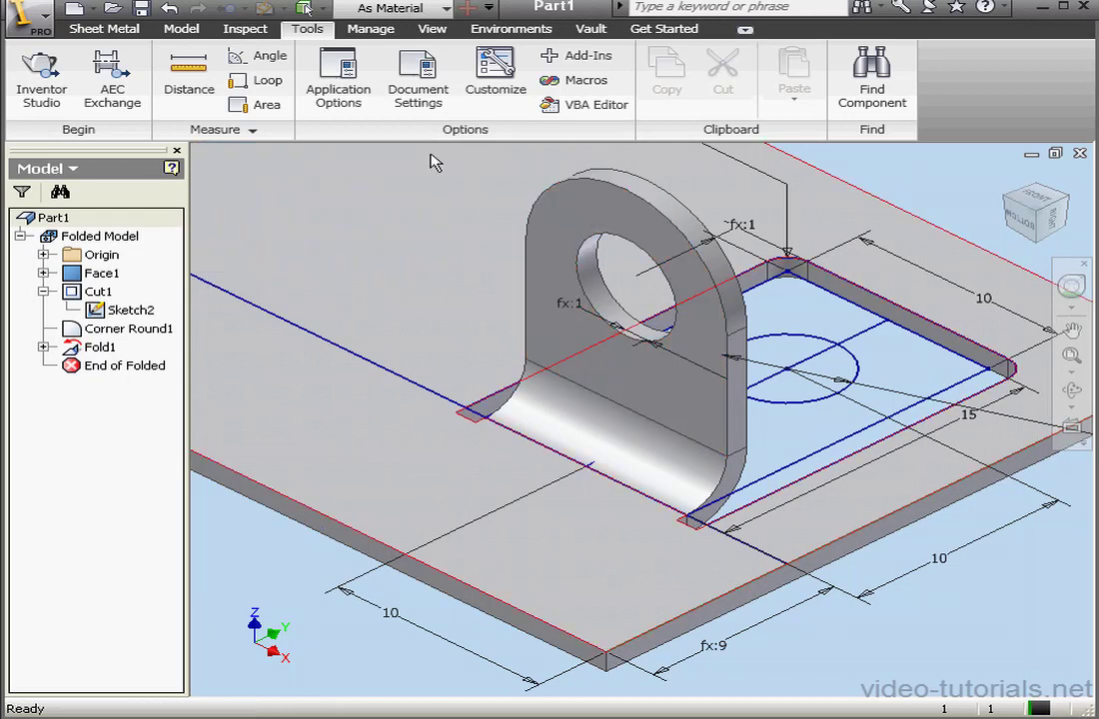
pyautogui.click(389, 32)
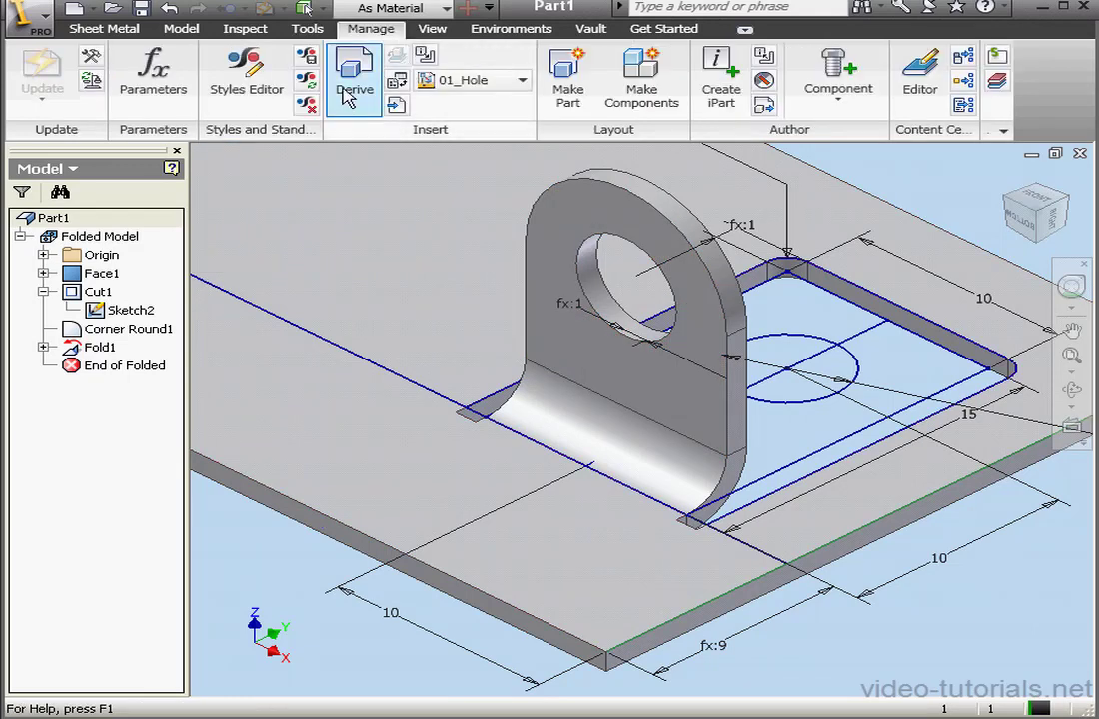
# In the Parameters table, change d3's equation to 10 mm - d20 so it evaluates to 8 mm
pyautogui.click(153, 70)
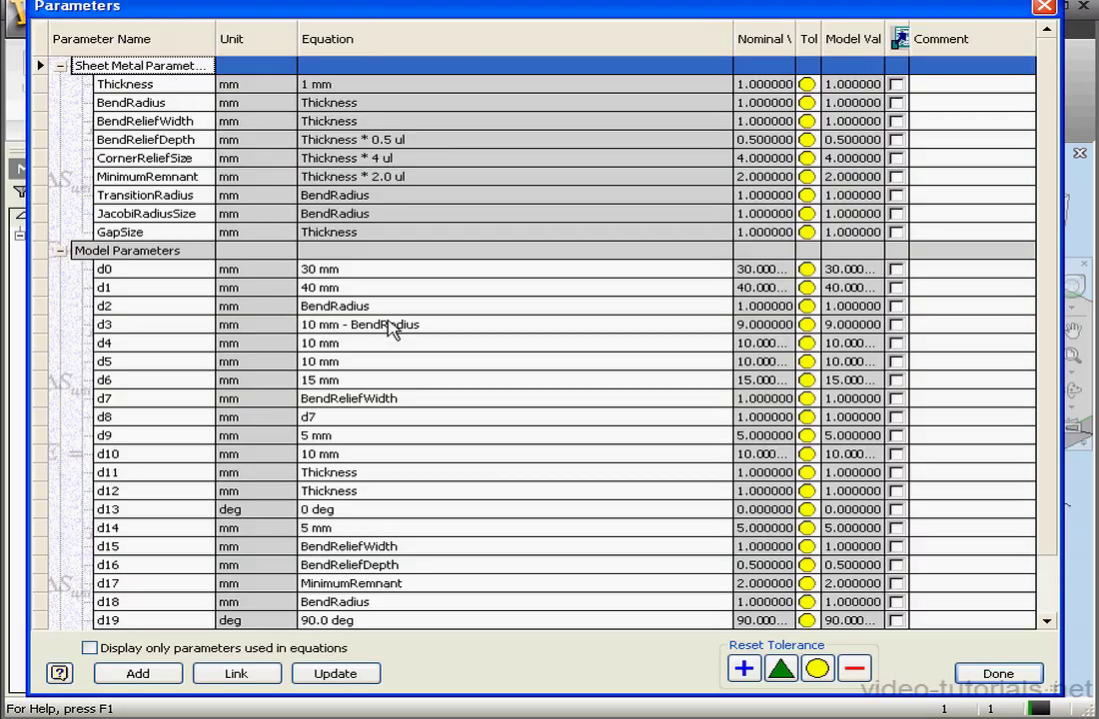
pyautogui.scroll(-1, 1057, 549)
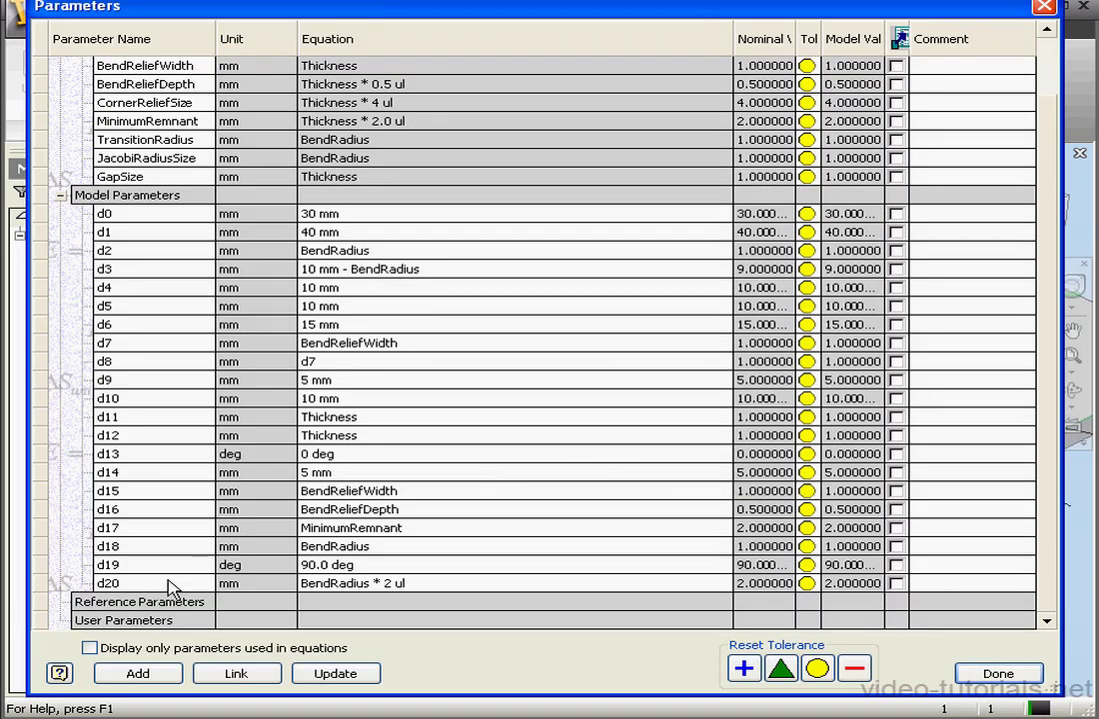
pyautogui.moveTo(109, 592)
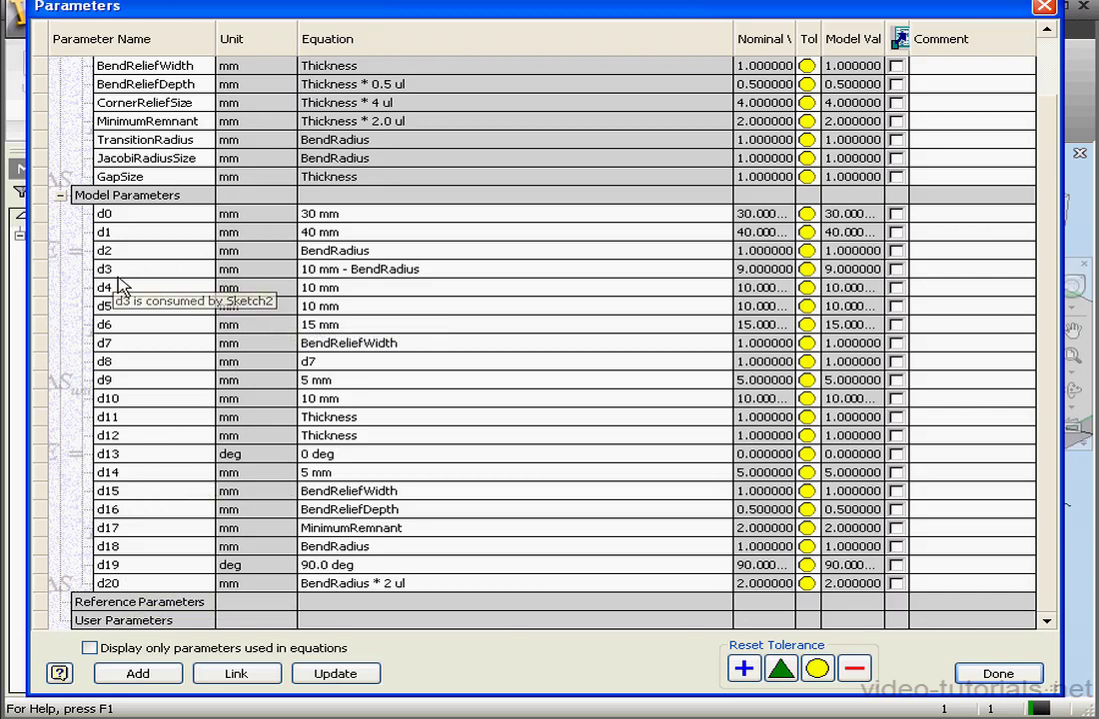
pyautogui.click(413, 272)
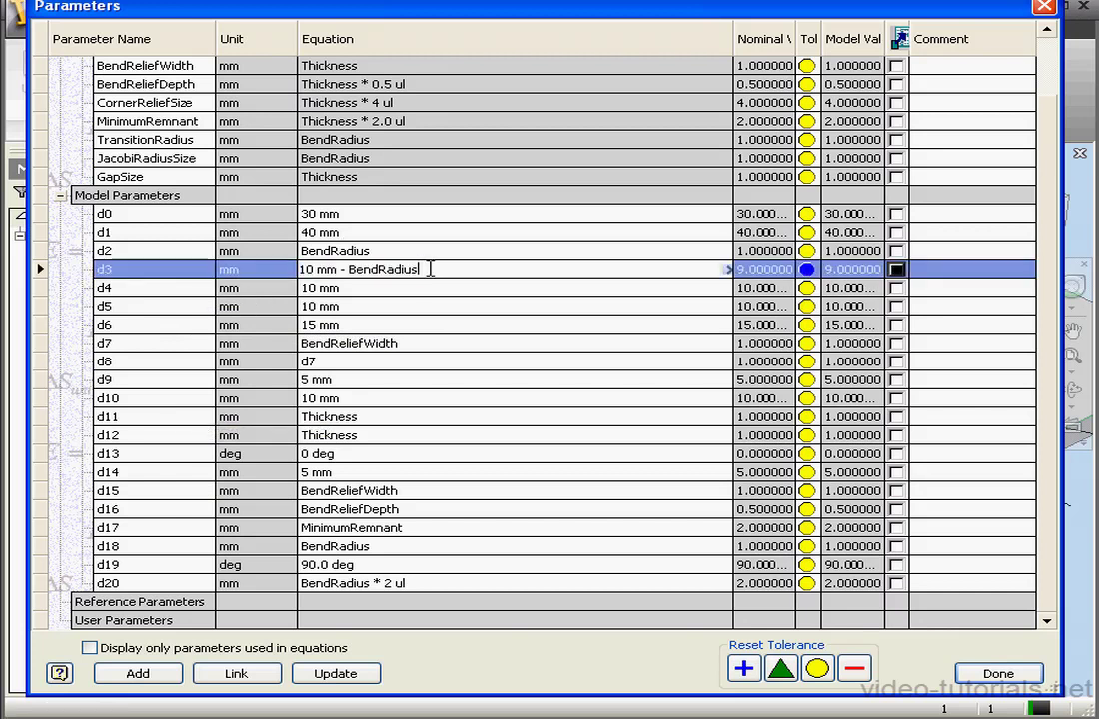
pyautogui.moveTo(416, 270); pyautogui.dragTo(358, 270)
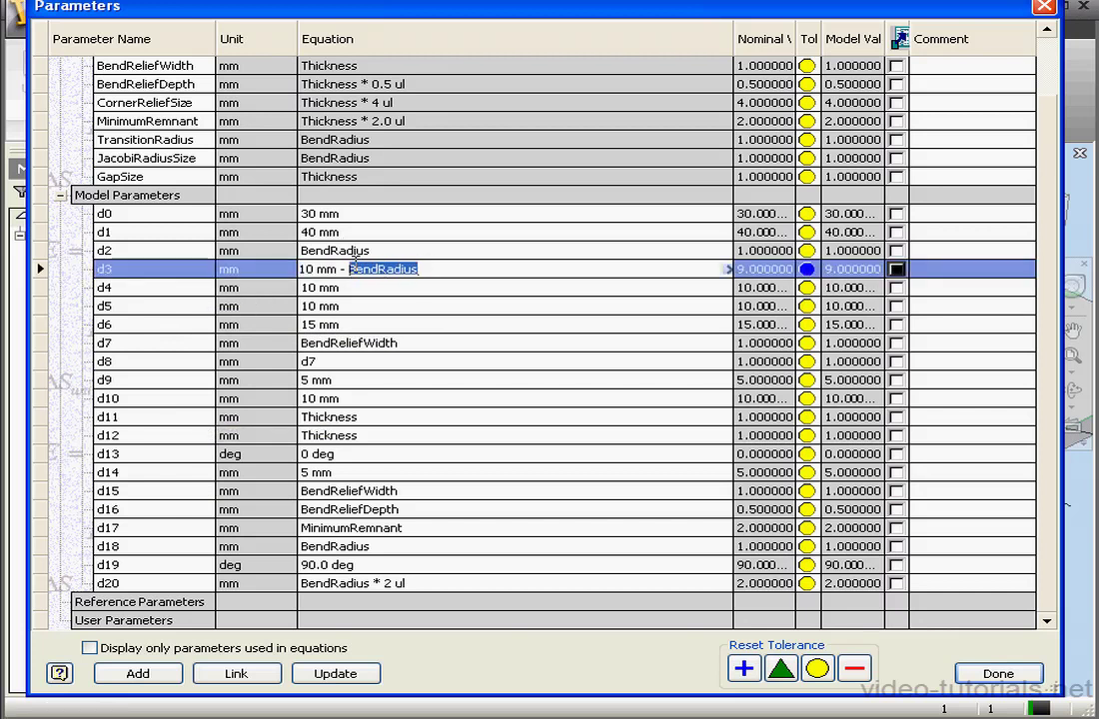
pyautogui.write('d')
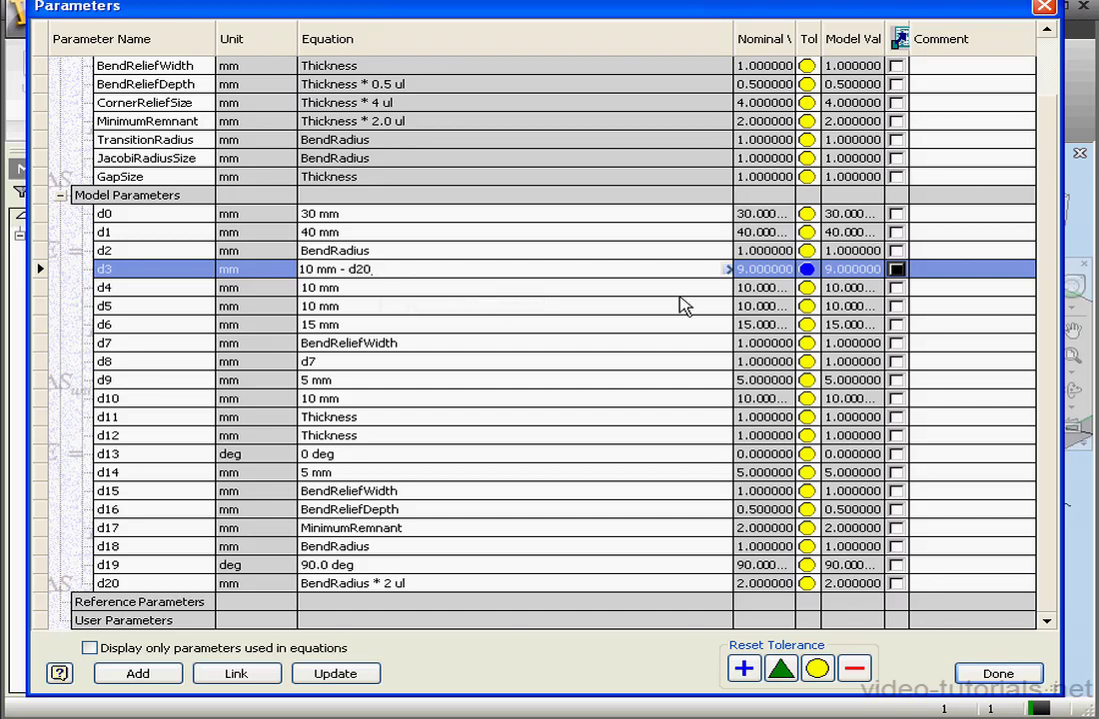
pyautogui.press('Return')
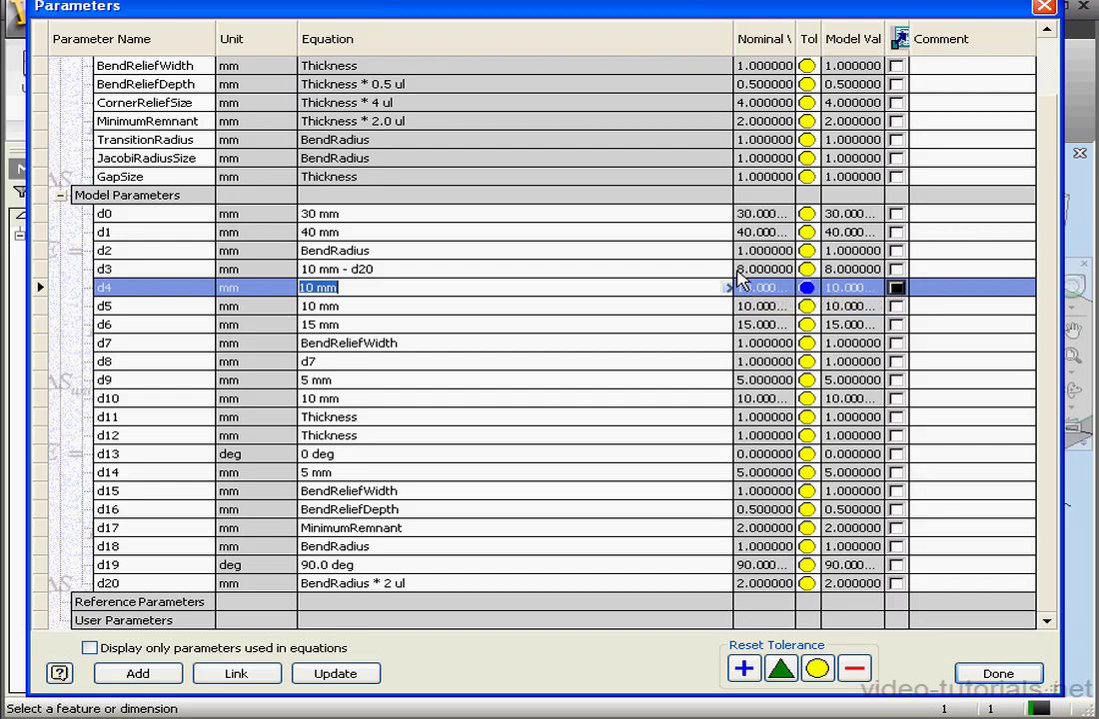
# Update the model and measure the plate edge to flange distance, now 10 mm
pyautogui.click(989, 675)
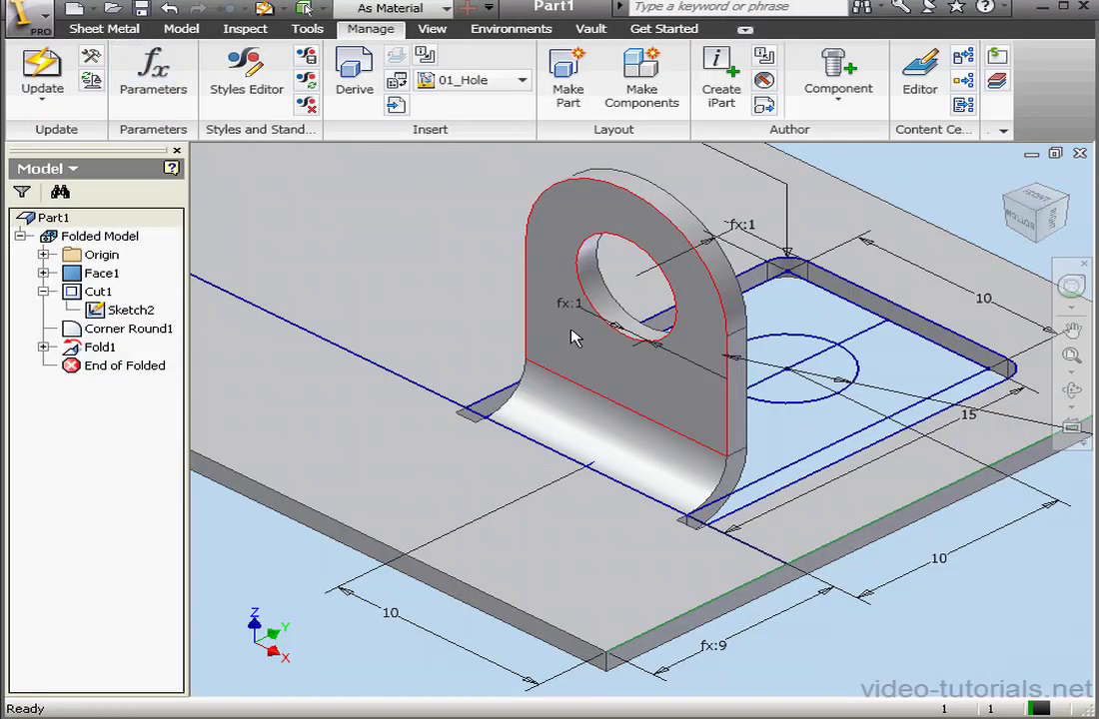
pyautogui.click(263, 10)
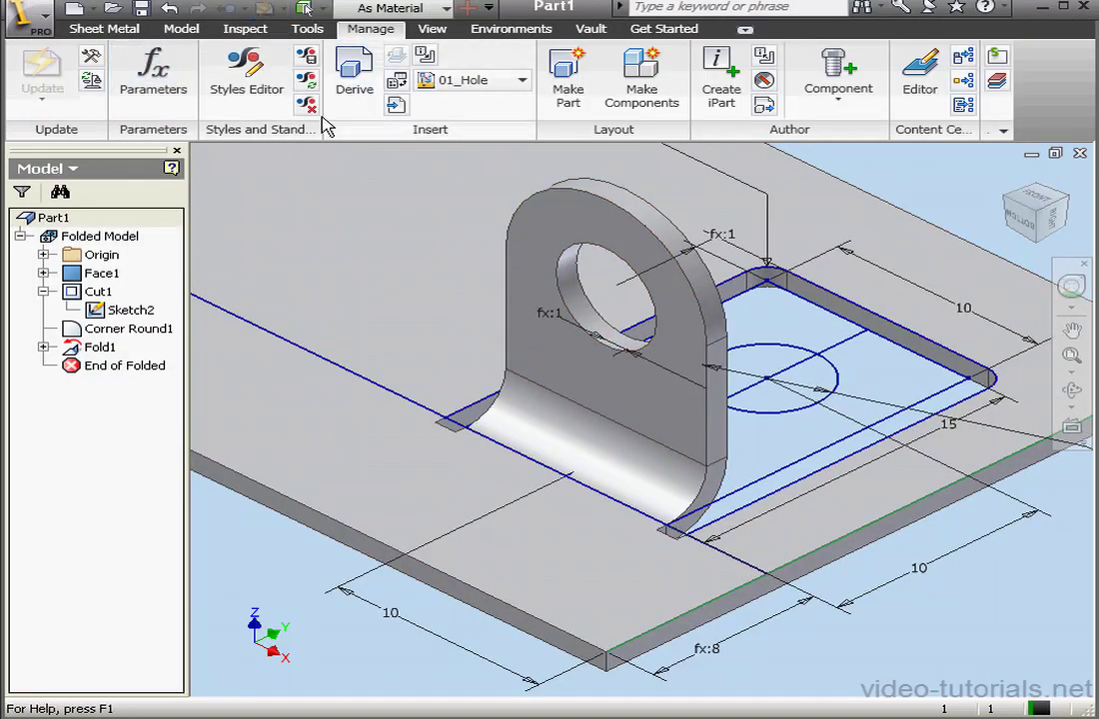
pyautogui.click(309, 29)
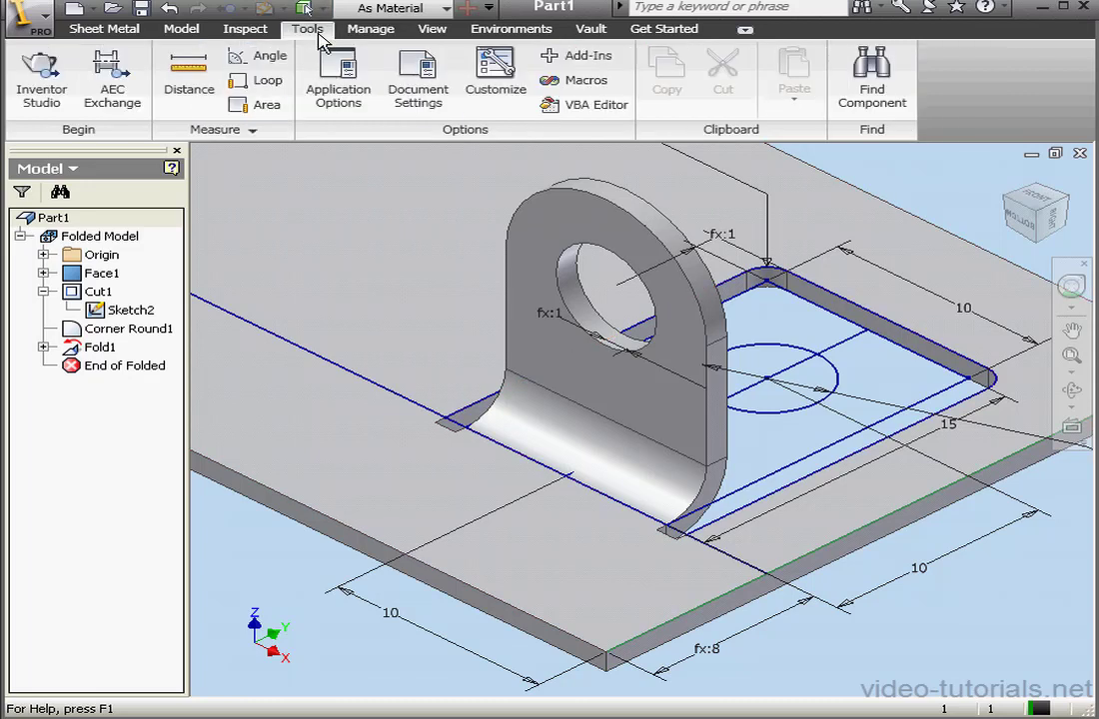
pyautogui.click(220, 90)
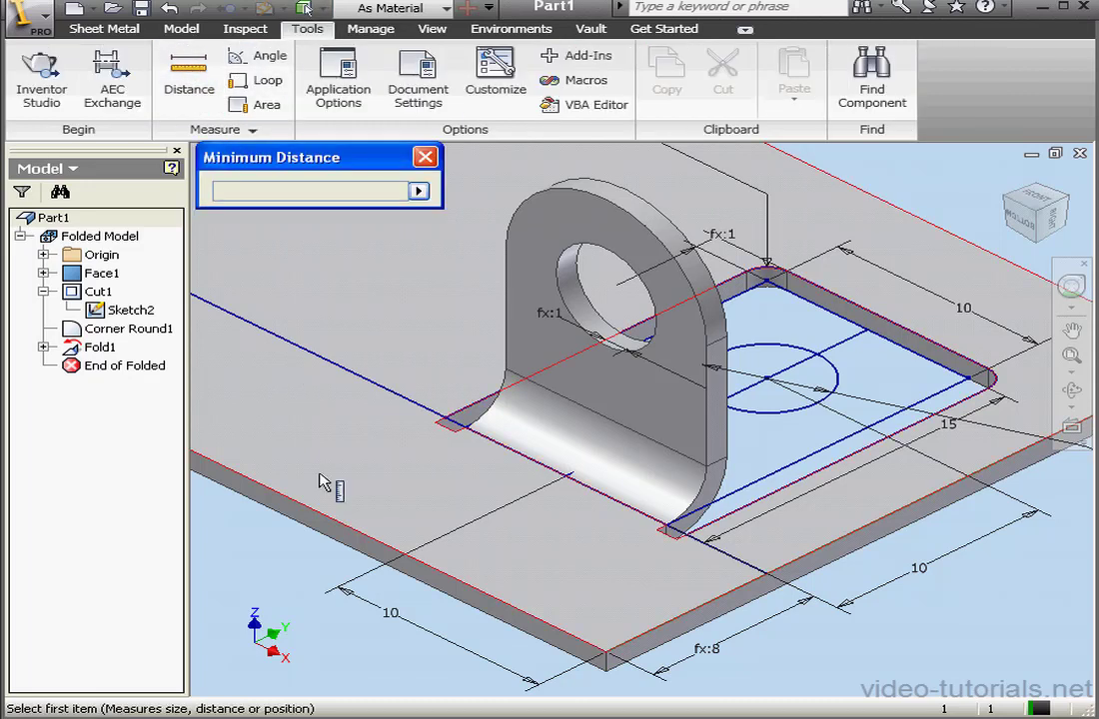
pyautogui.click(339, 535)
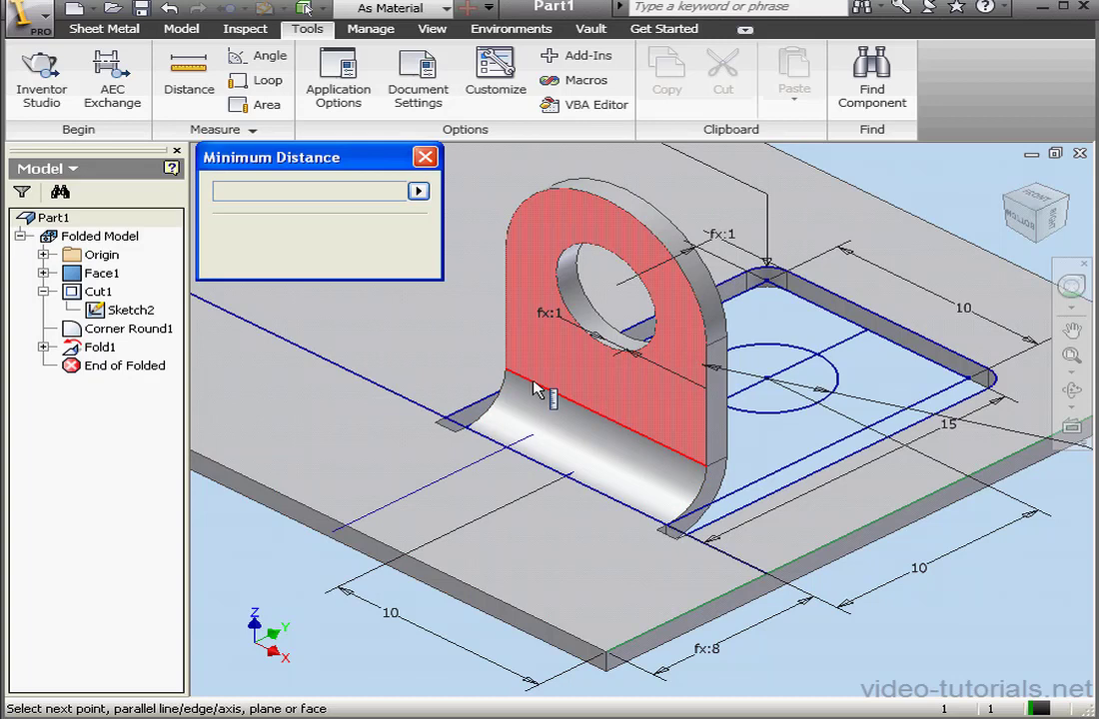
pyautogui.click(555, 360)
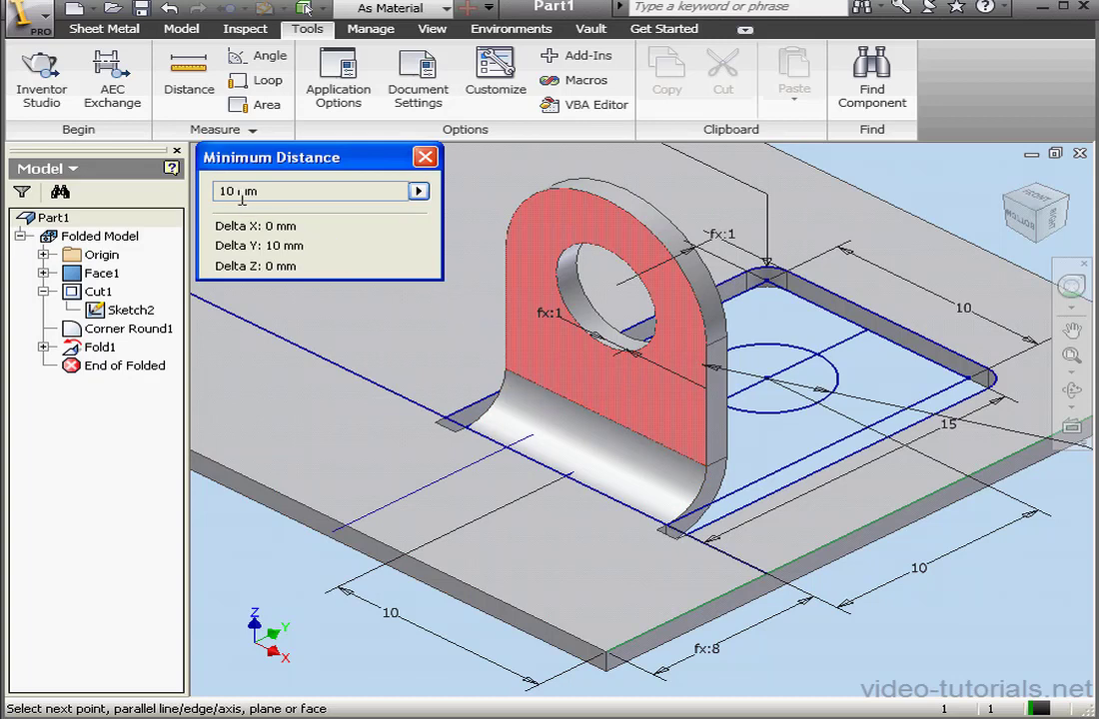
pyautogui.click(426, 158)
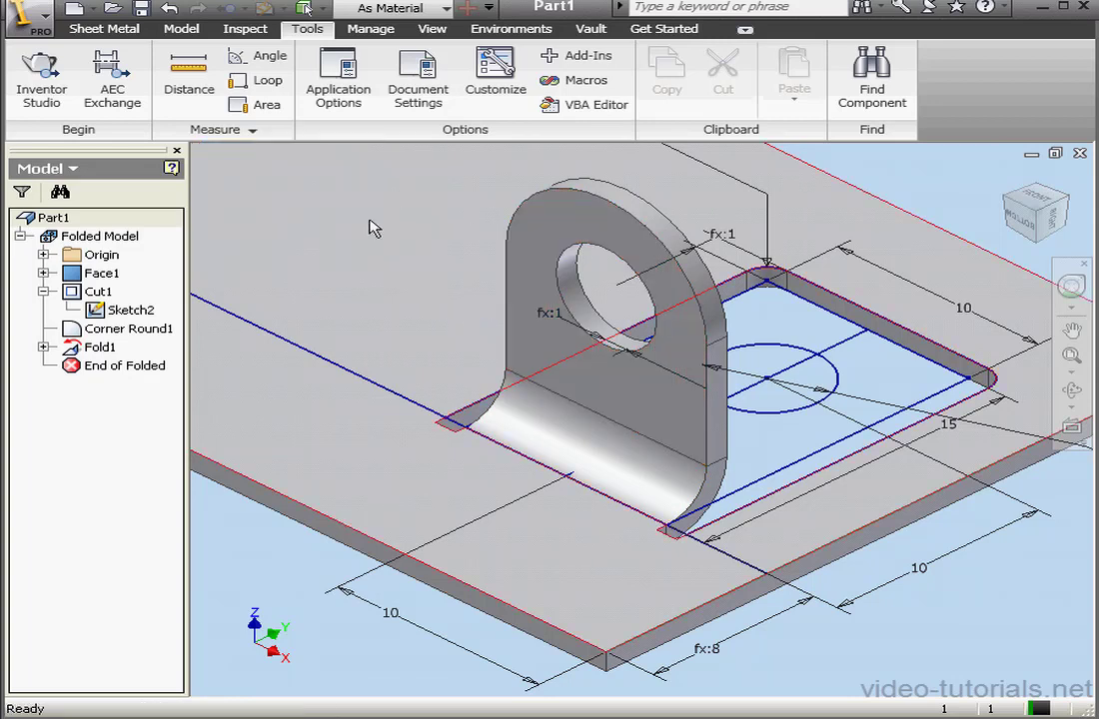
# Measure the hole centre's height above the plate's top face: 8.167 mm
pyautogui.click(189, 76)
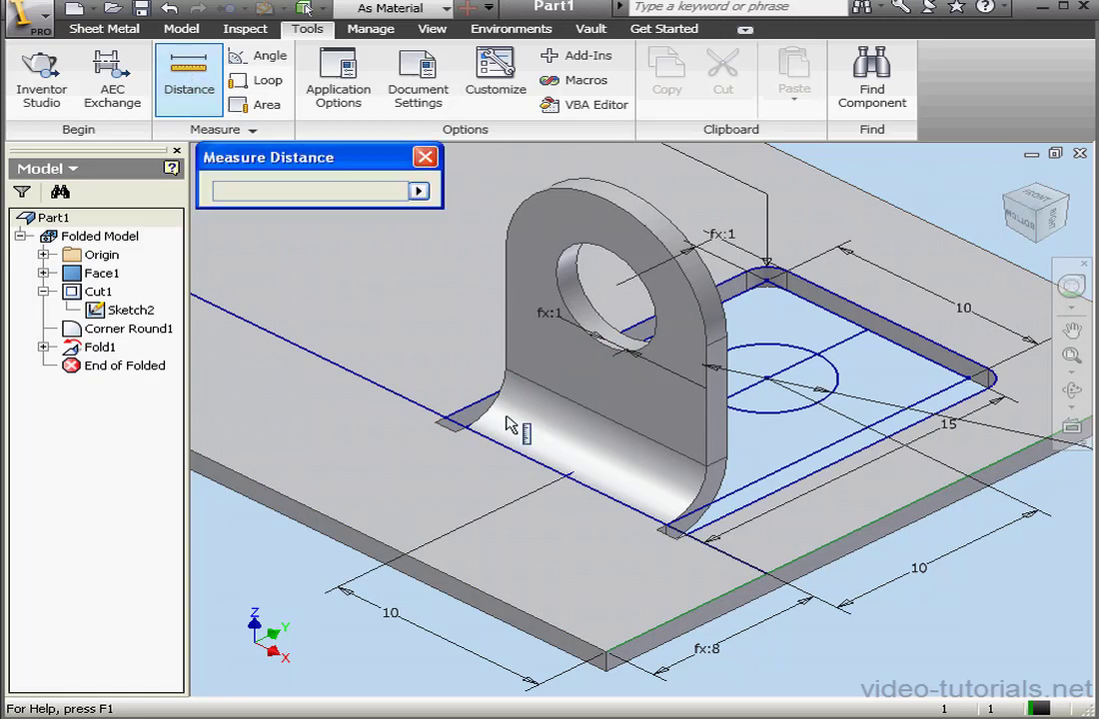
pyautogui.click(589, 554)
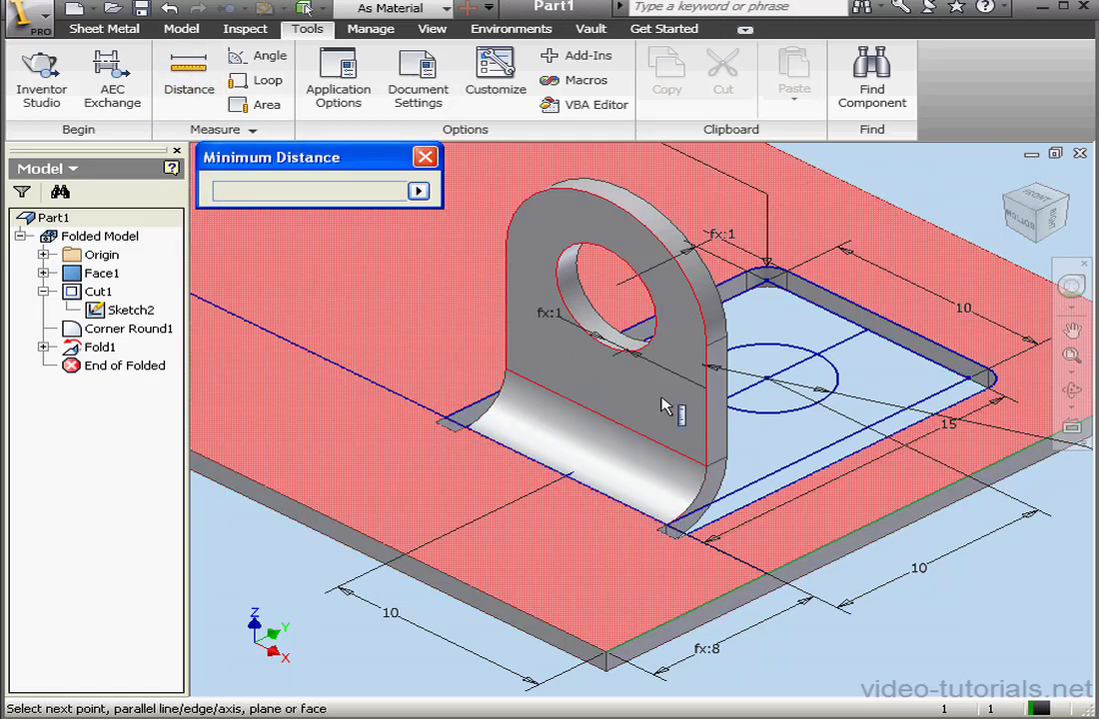
pyautogui.click(655, 341)
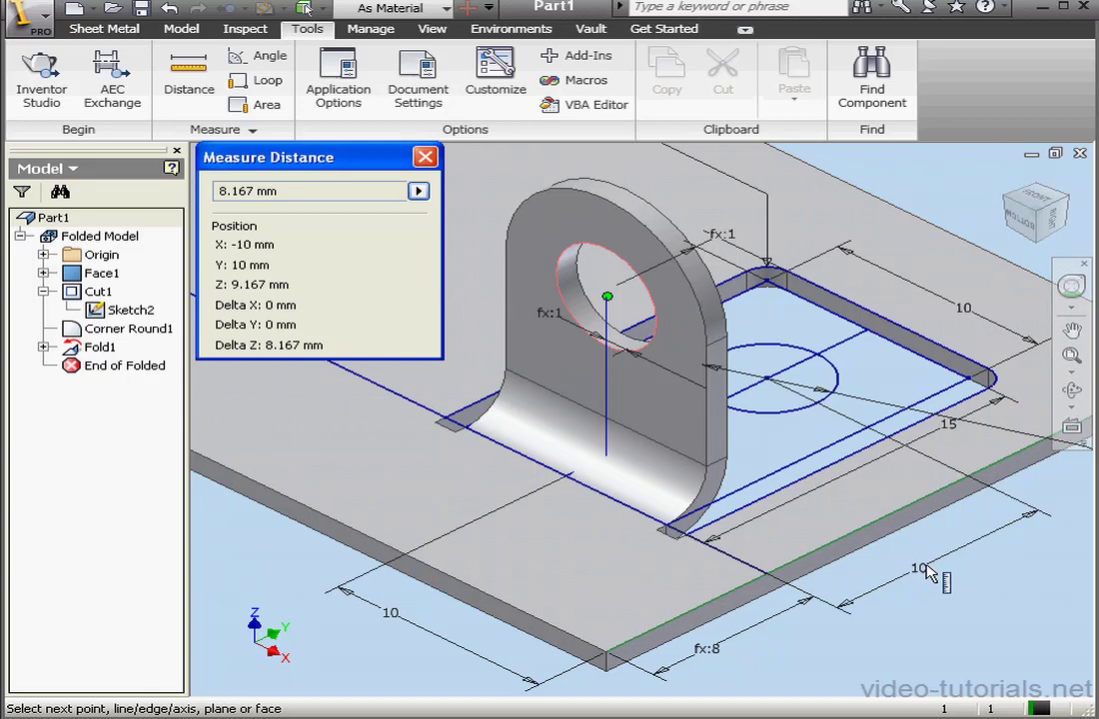
pyautogui.click(425, 157)
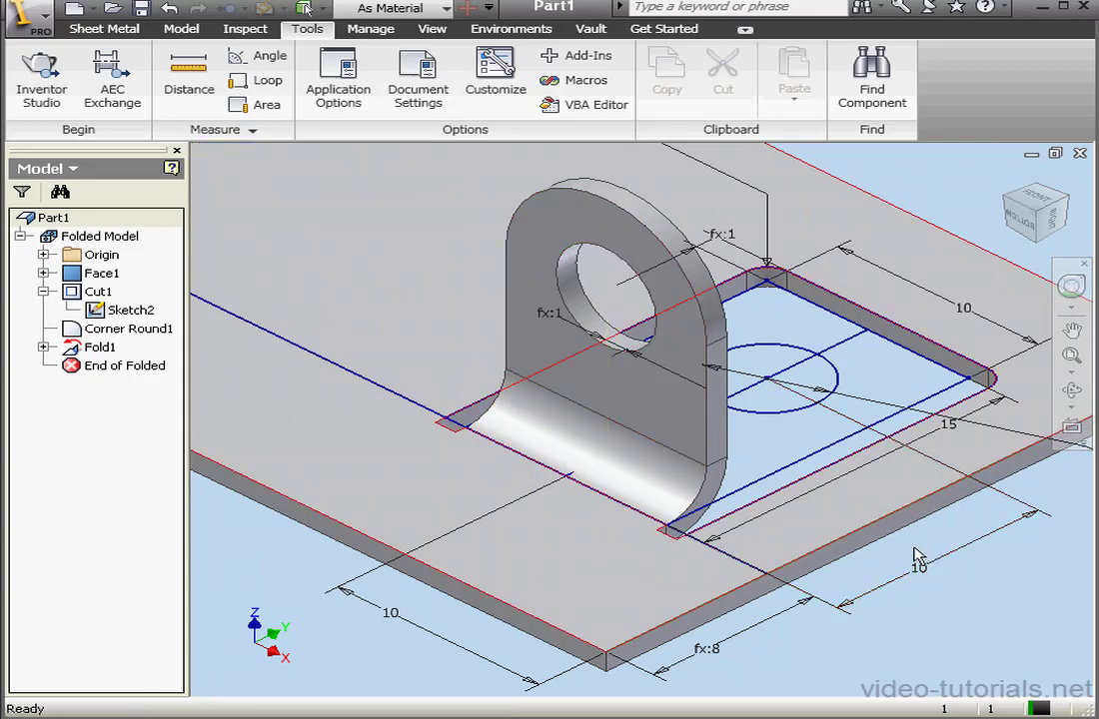
pyautogui.click(383, 35)
# Add a new user parameter BA in mm and start its equation with PI
pyautogui.click(192, 70)
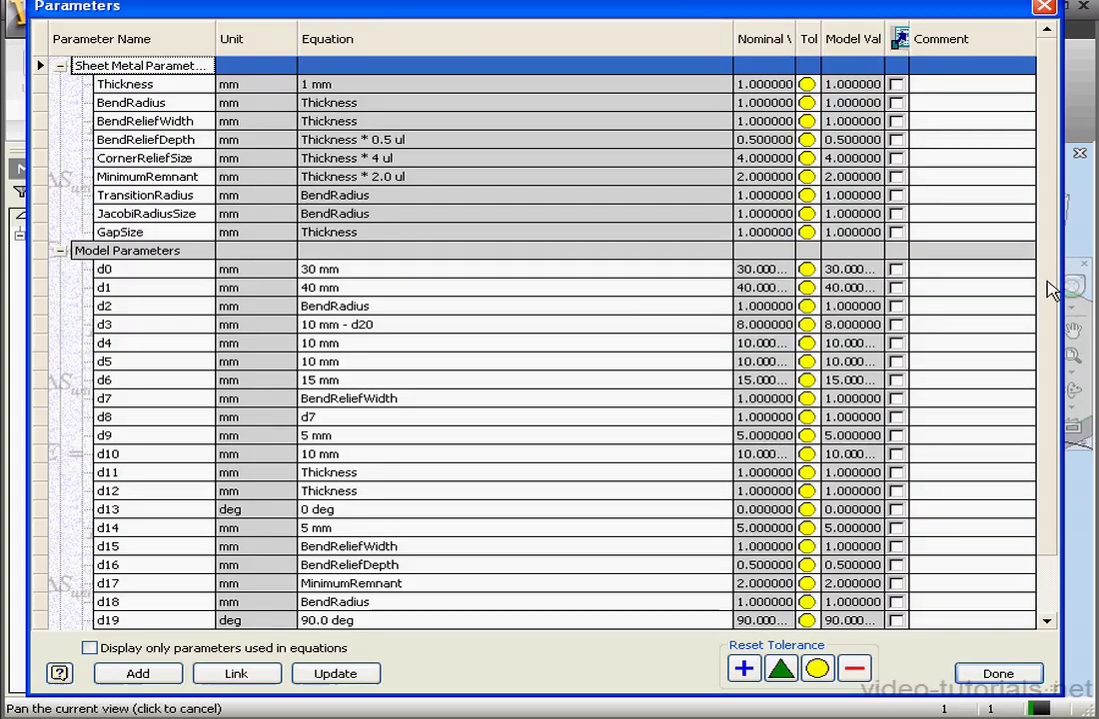
pyautogui.scroll(-1, 1049, 289)
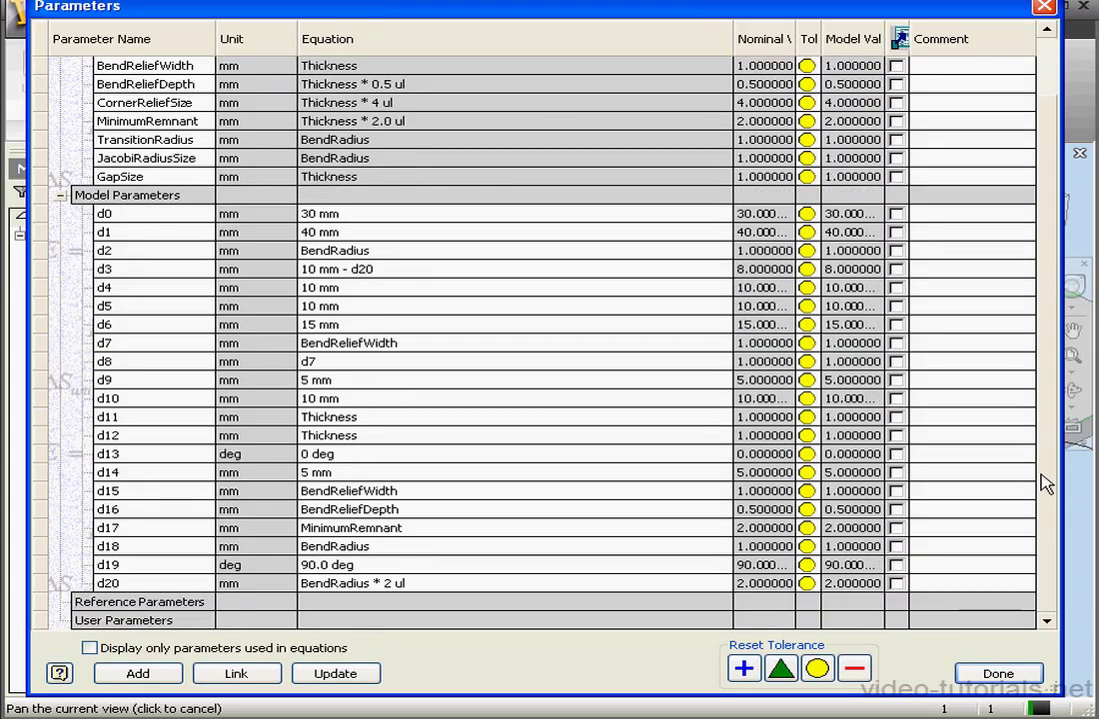
pyautogui.click(157, 673)
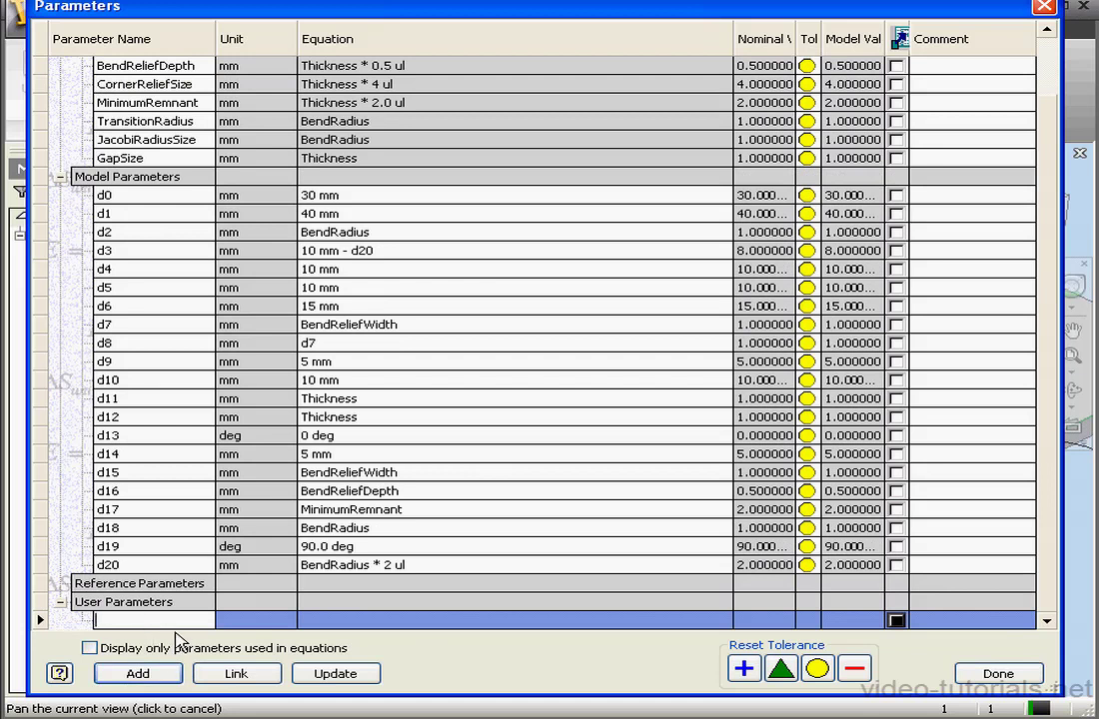
pyautogui.write('BA')
pyautogui.click(267, 621)
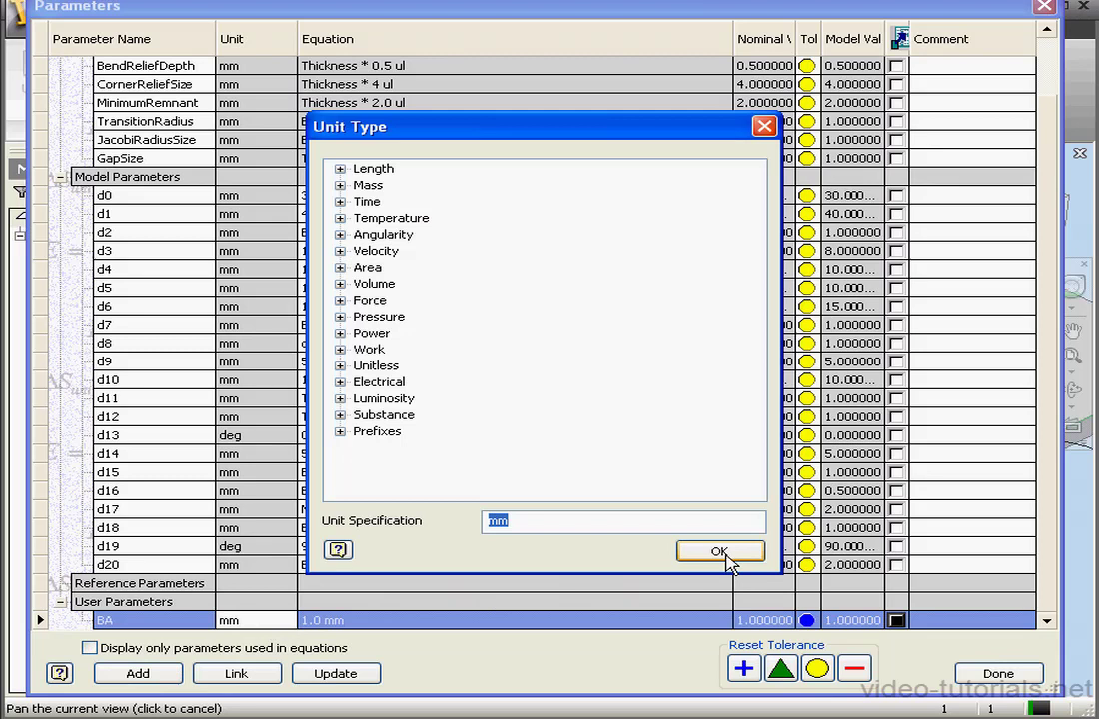
pyautogui.click(724, 560)
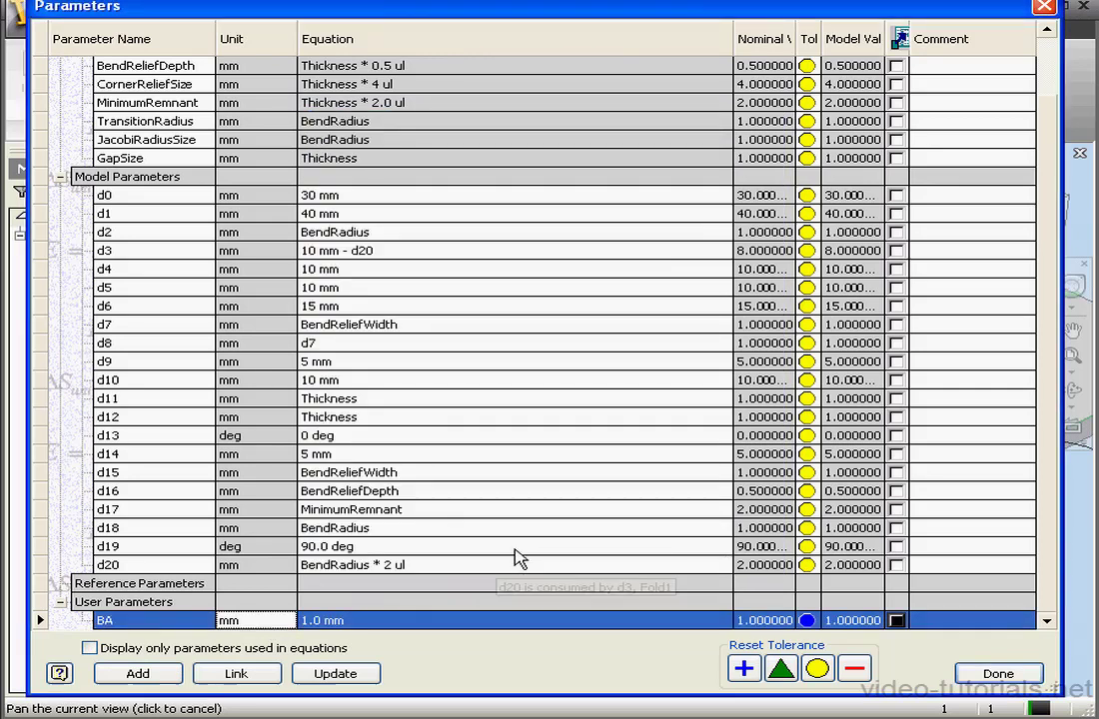
pyautogui.click(404, 622)
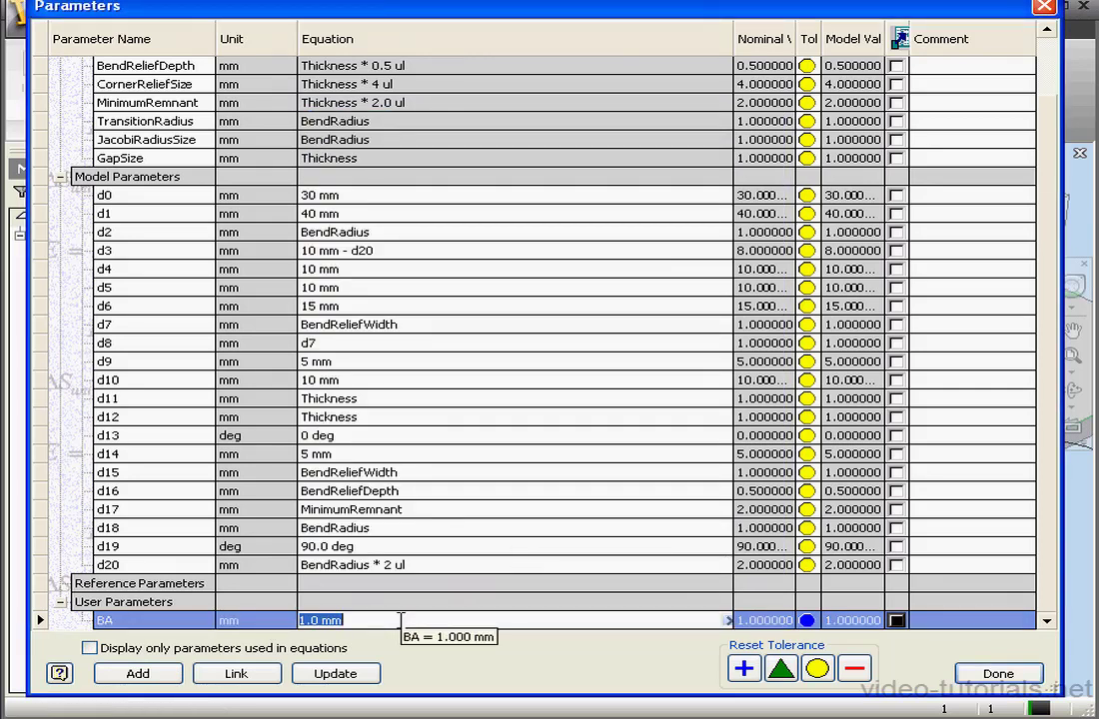
pyautogui.write('PI*(d19/180deg)*(d20+.44ul*')
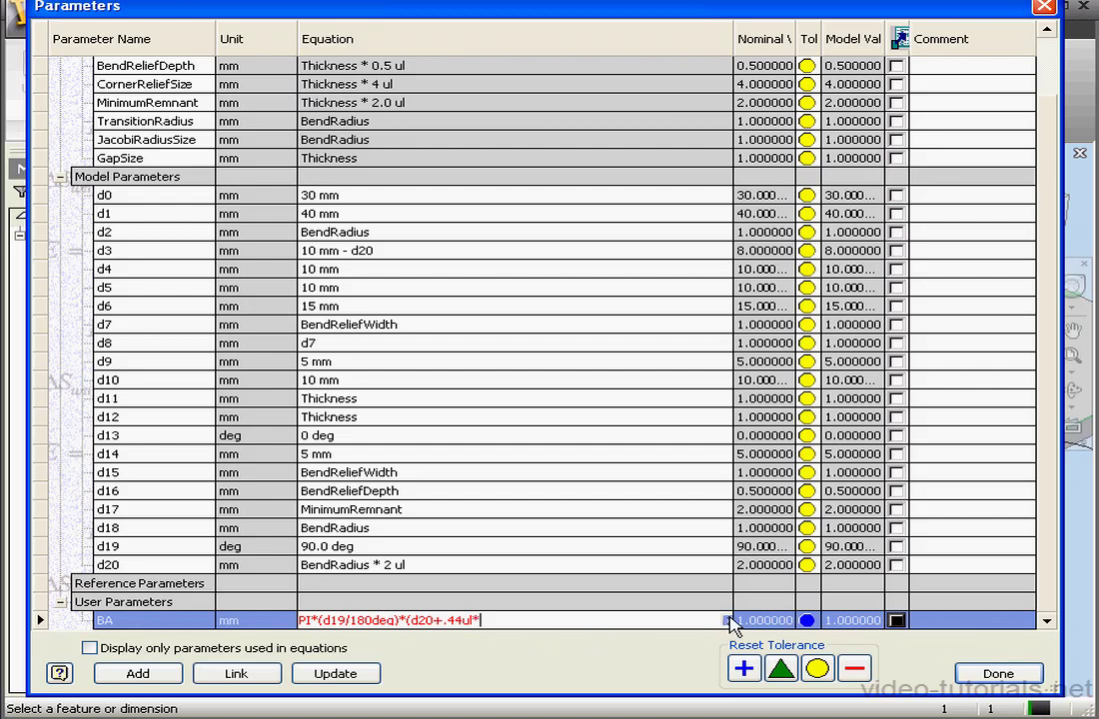
# Insert Thickness into BA's equation from the parameter list and close the parenthesis
pyautogui.click(726, 620)
pyautogui.click(828, 656)
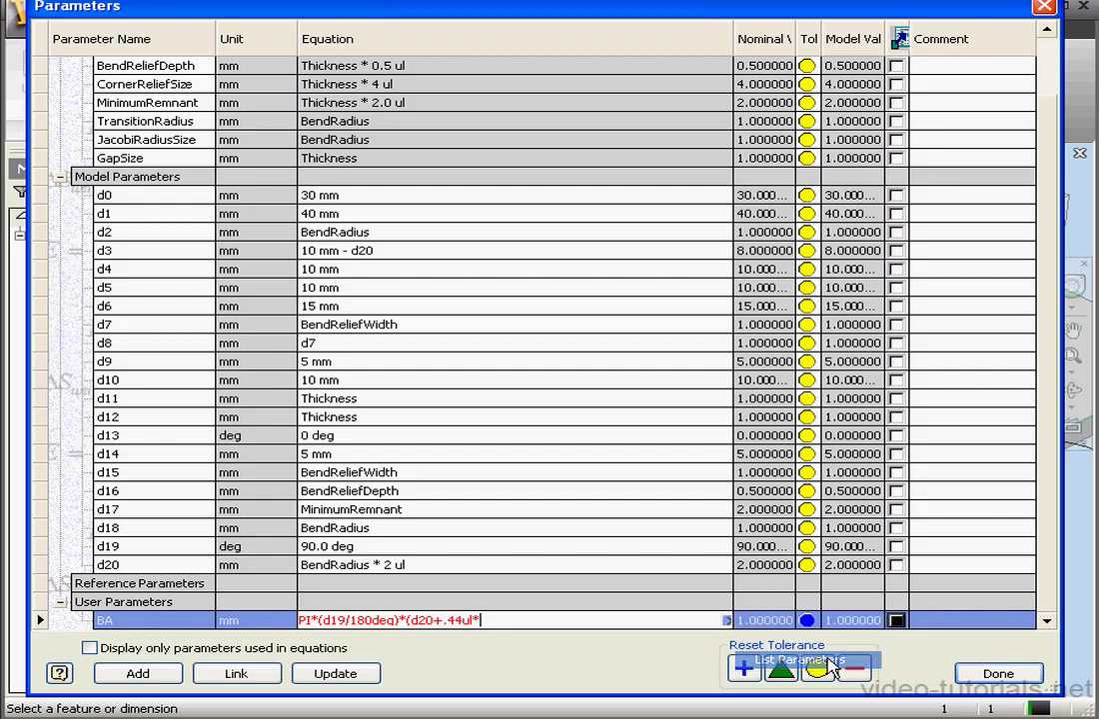
pyautogui.moveTo(390, 633); pyautogui.dragTo(649, 423)
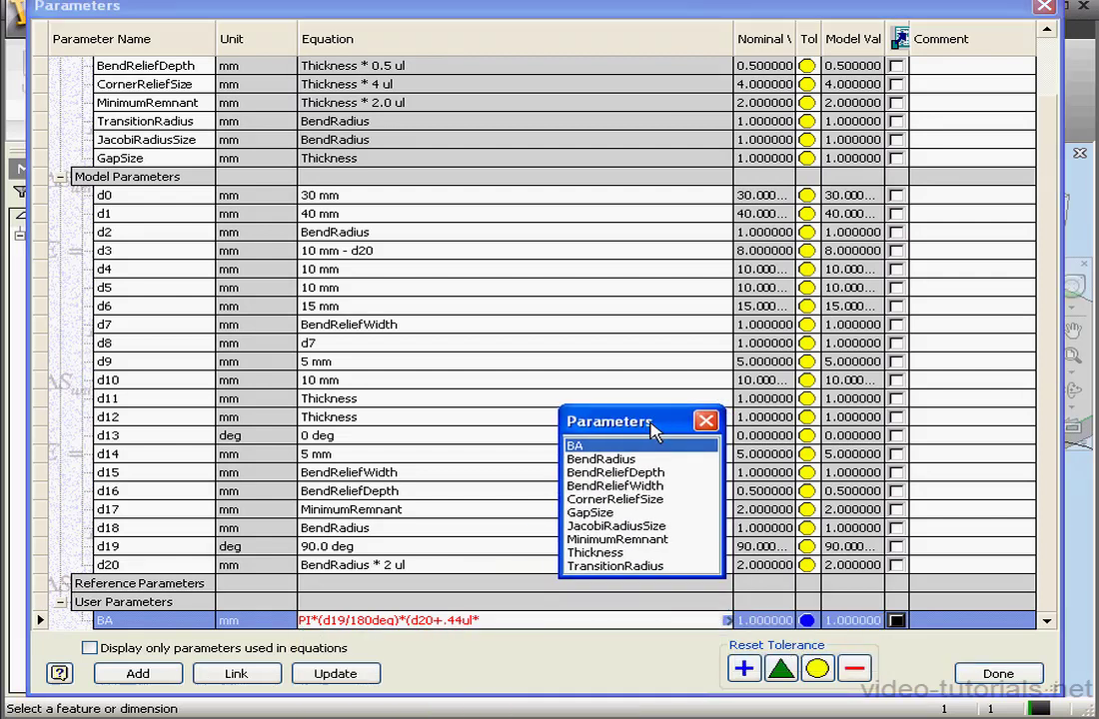
pyautogui.doubleClick(599, 552)
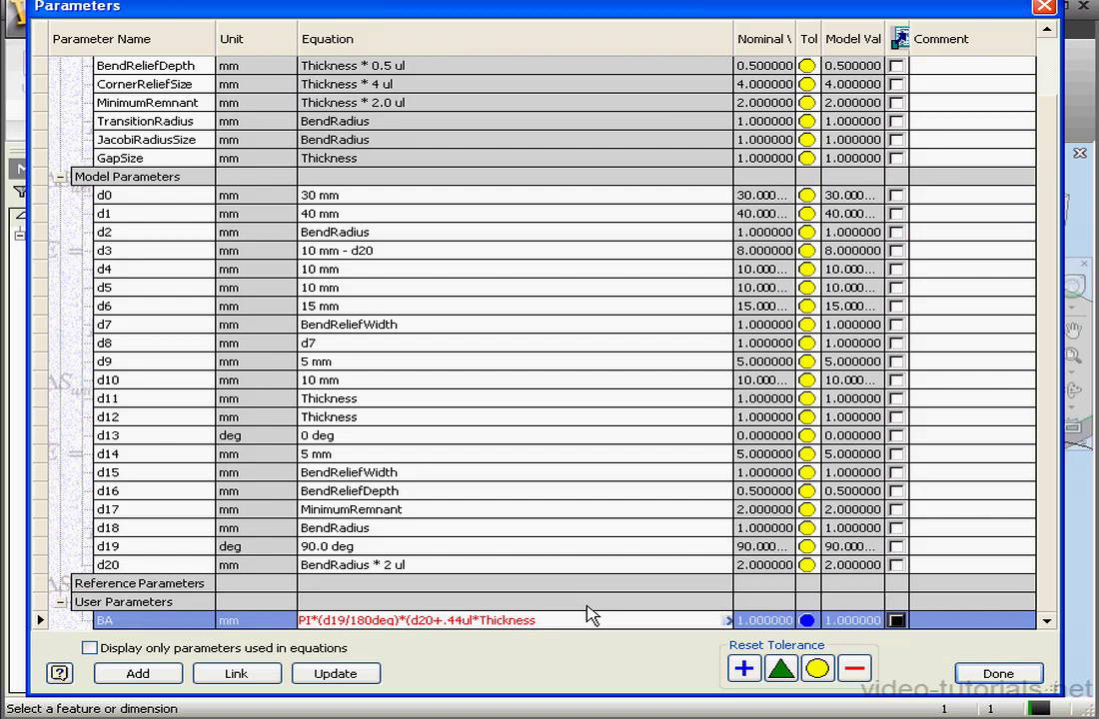
pyautogui.write(')')
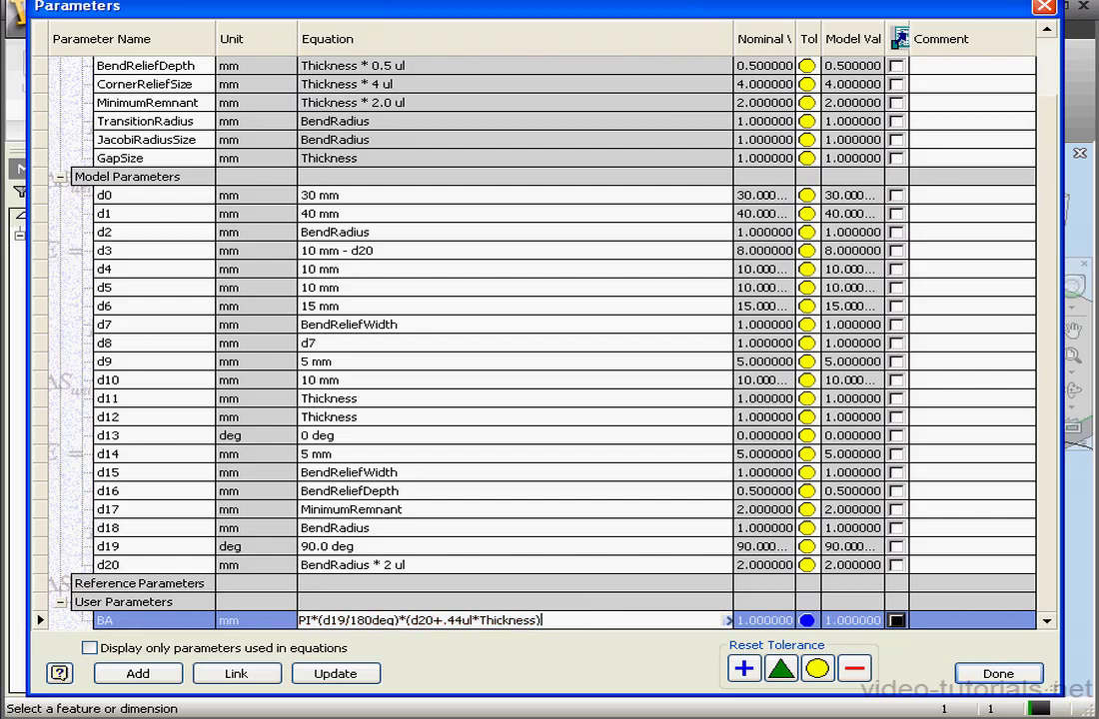
pyautogui.moveTo(564, 617); pyautogui.dragTo(305, 622)
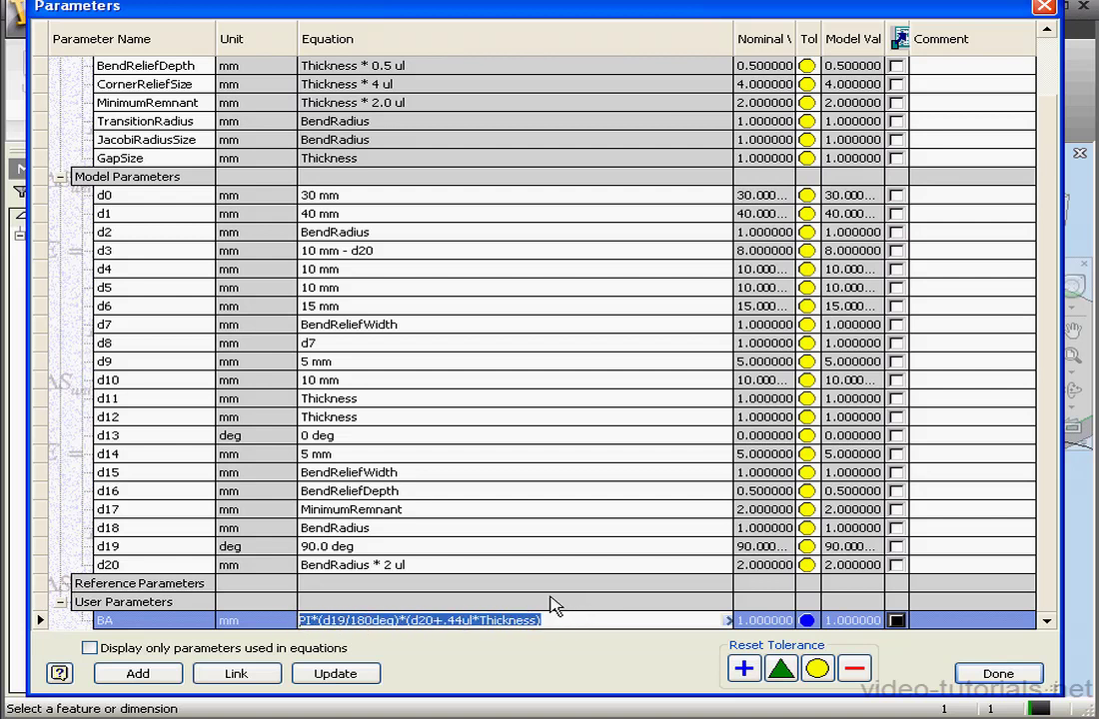
pyautogui.click(606, 586)
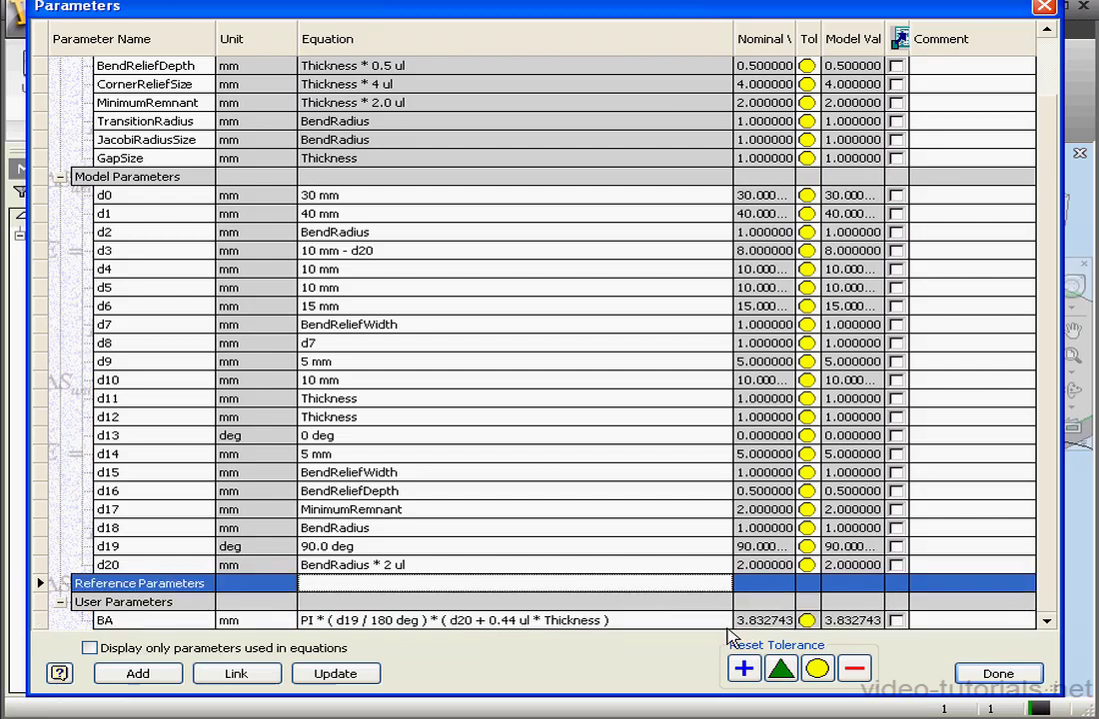
# Append -d20 to BA's equation so it evaluates to 1.832743 mm
pyautogui.click(645, 621)
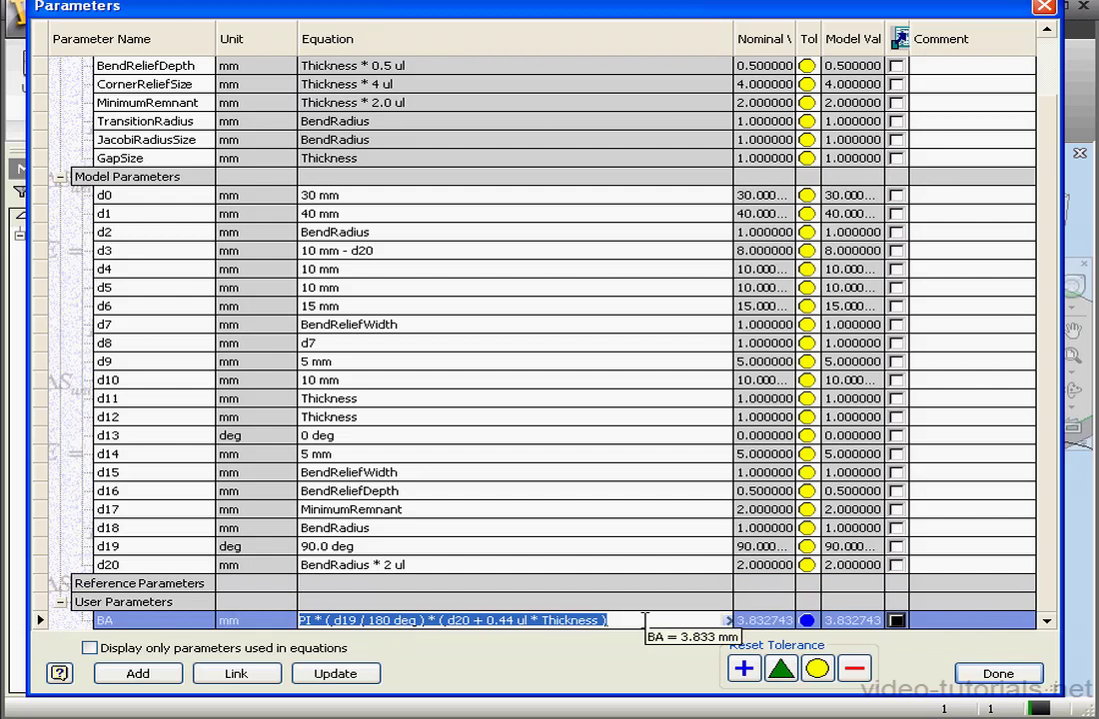
pyautogui.click(645, 620)
pyautogui.write('-')
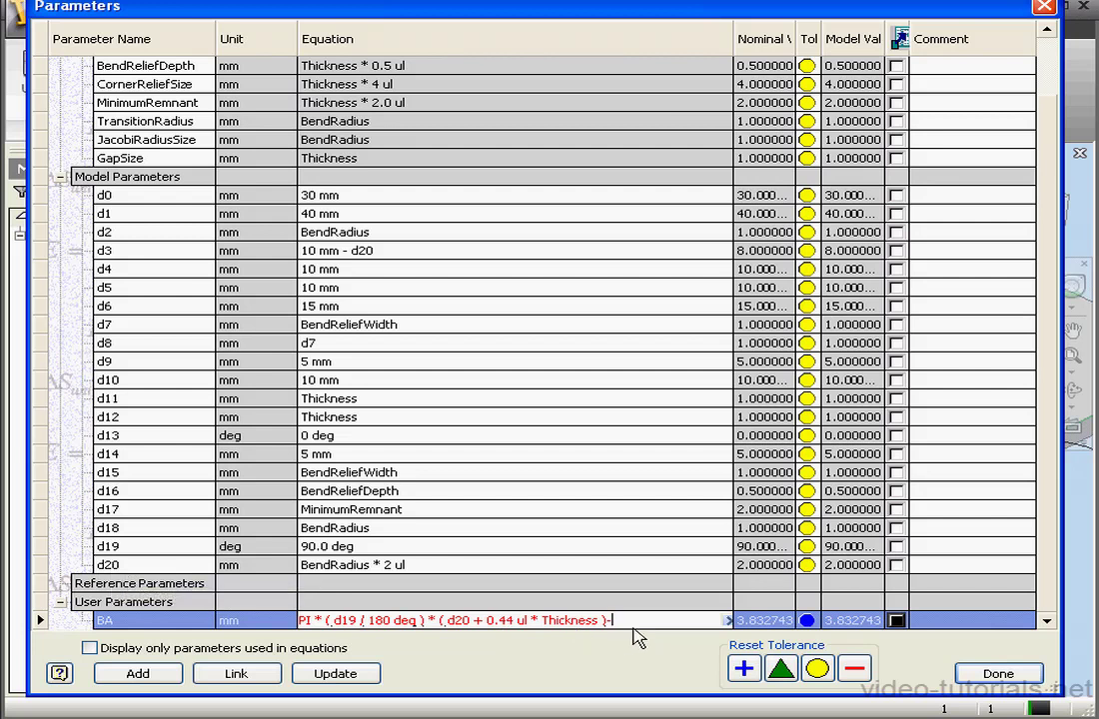
pyautogui.write('d20')
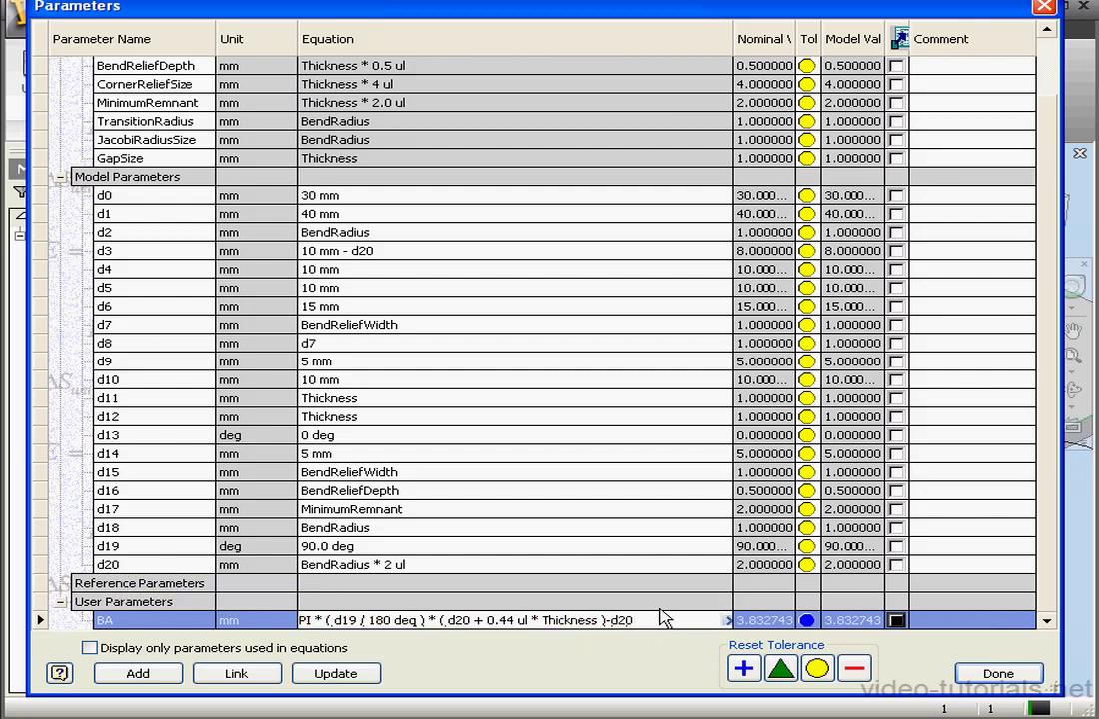
pyautogui.click(684, 600)
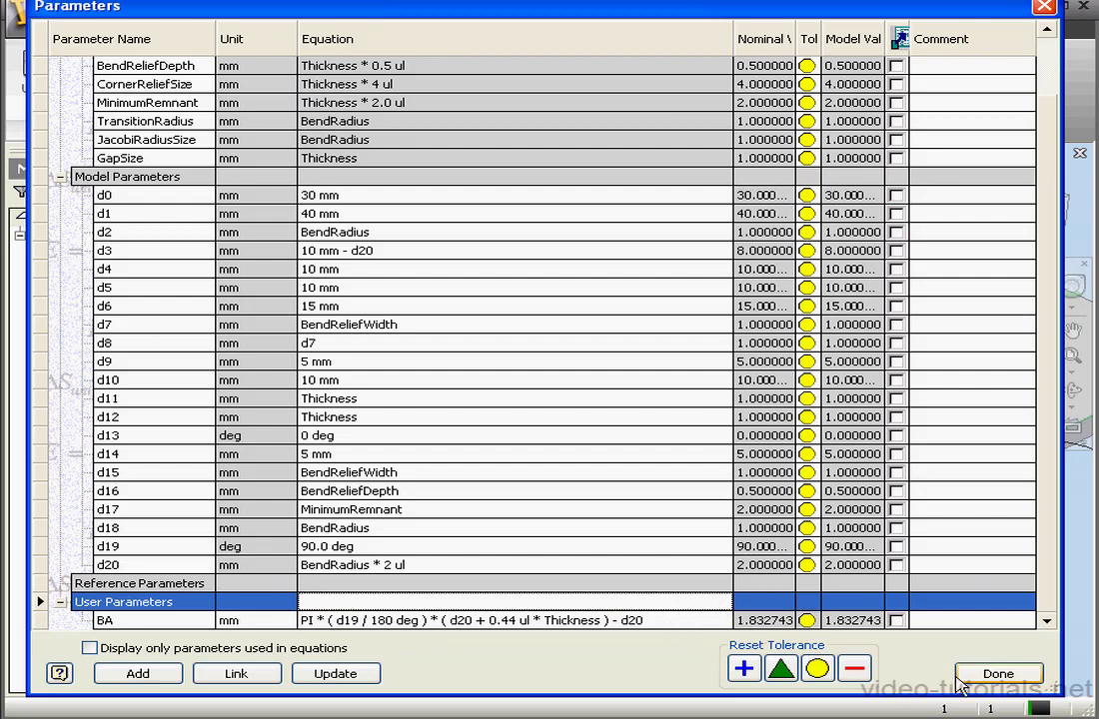
# Change dimension d10 to 10 mm+BA, giving 11.833
pyautogui.press('Escape')
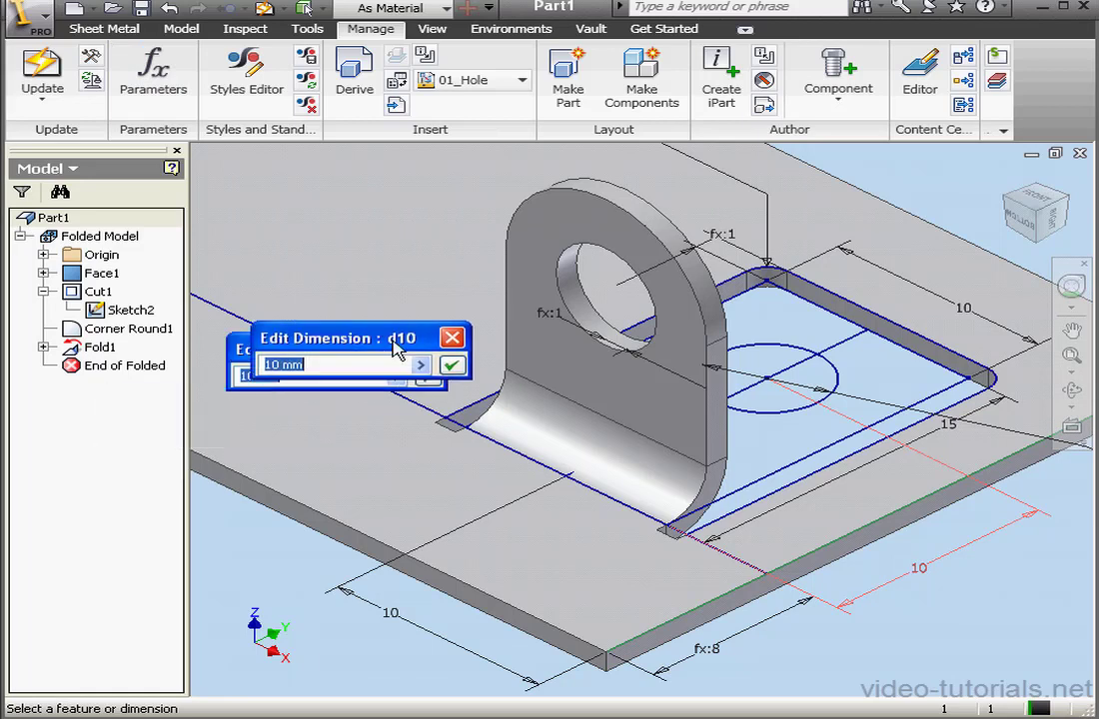
pyautogui.moveTo(398, 348); pyautogui.dragTo(374, 351)
pyautogui.click(316, 379)
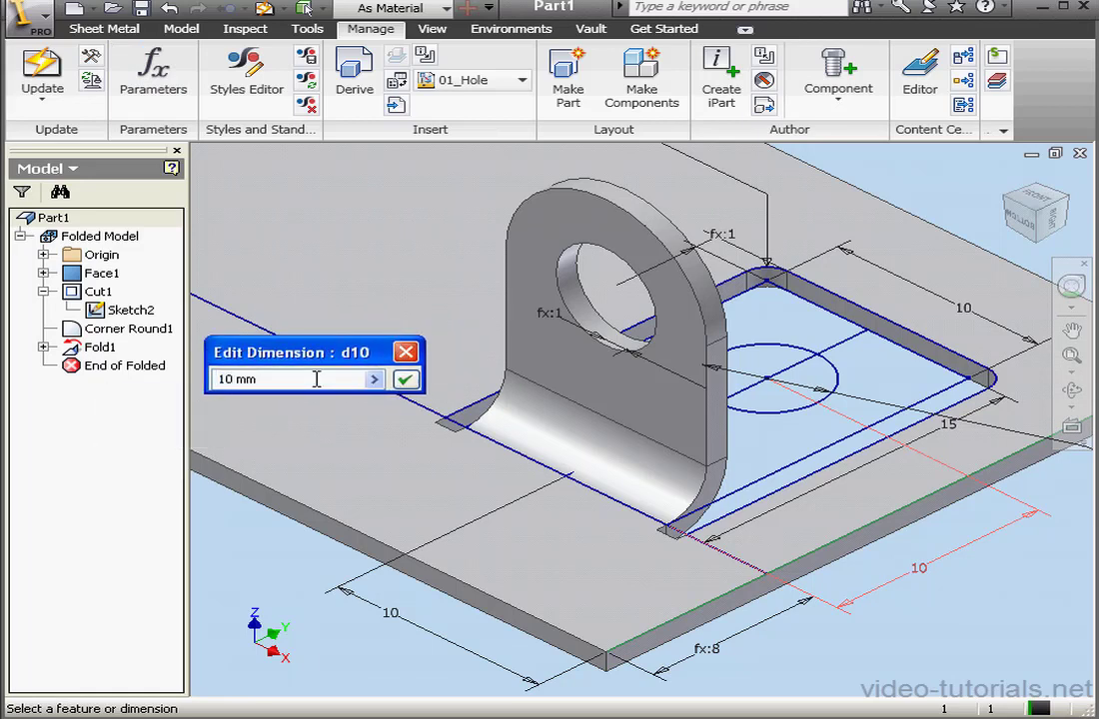
pyautogui.write('+BA')
pyautogui.click(404, 379)
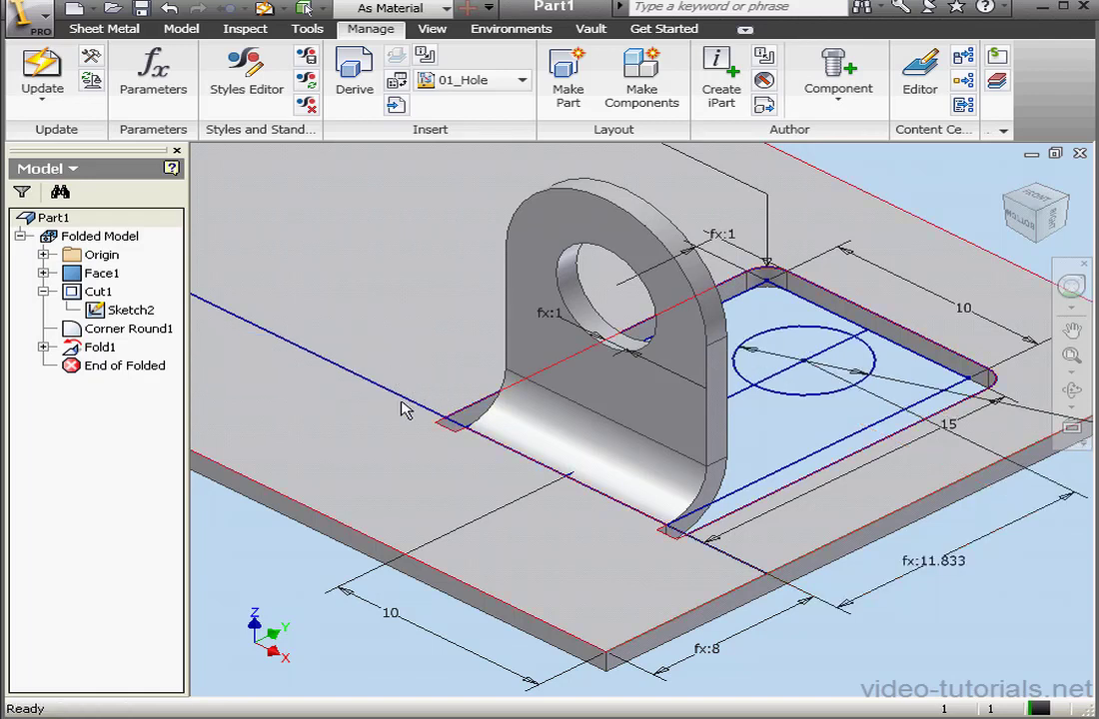
# Edit the 15 mm hole-position dimension d6 to read 15 mm+BA
pyautogui.doubleClick(947, 424)
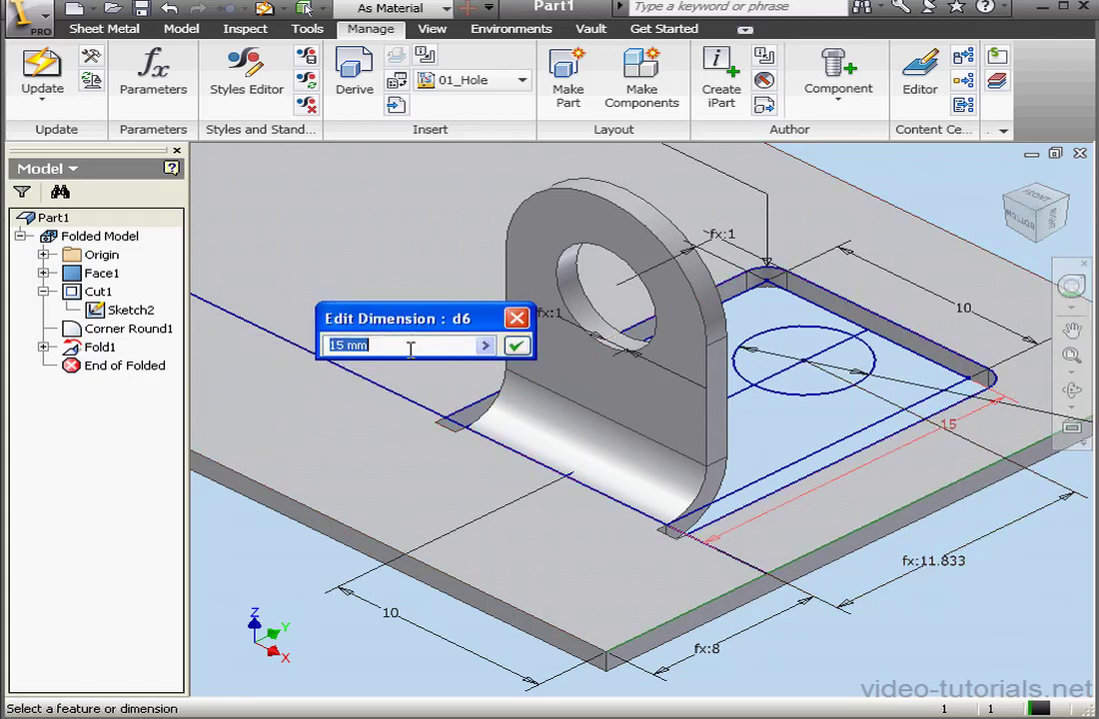
pyautogui.click(407, 348)
pyautogui.write('+B')
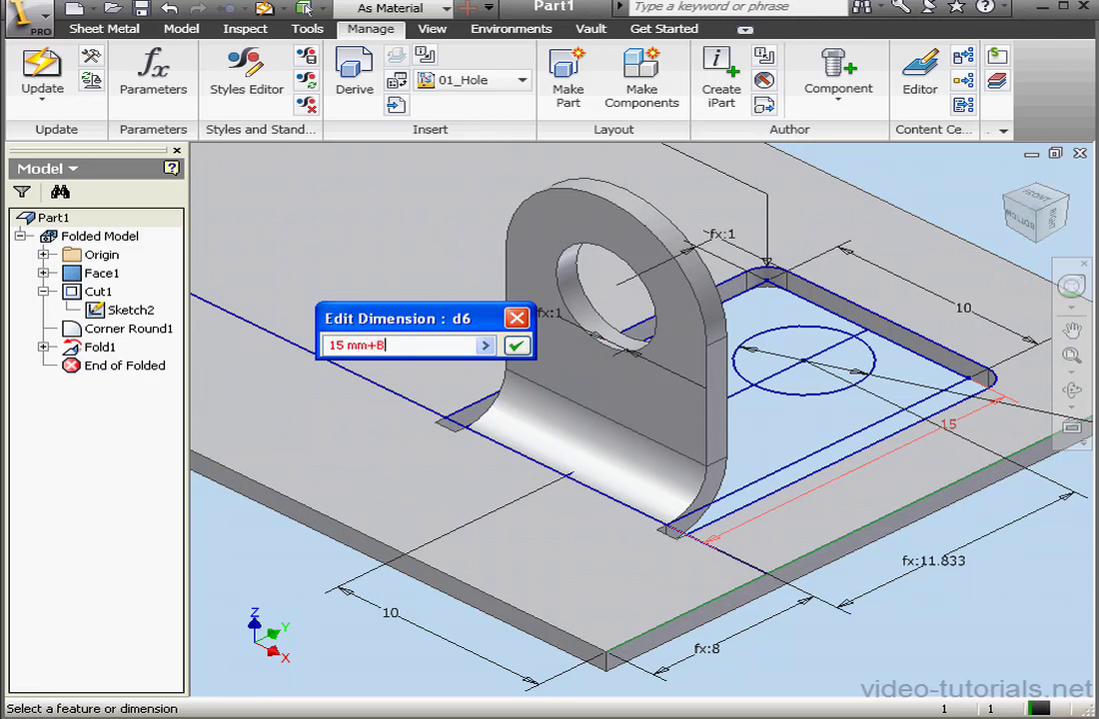
pyautogui.write('A')
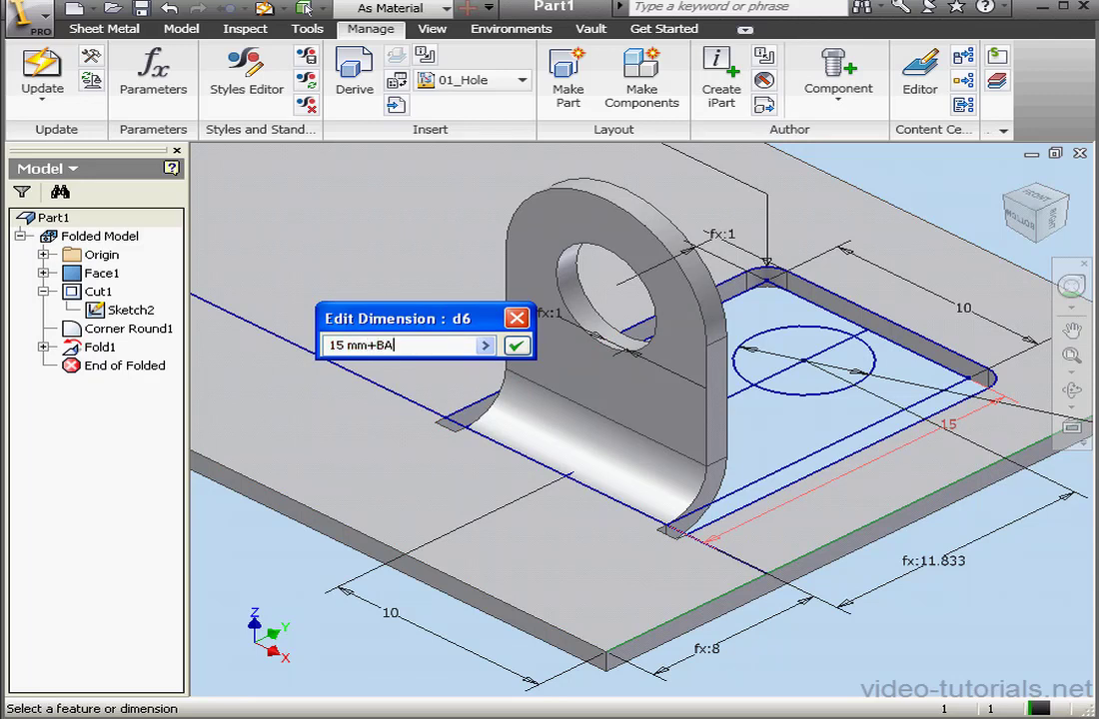
# Apply 15 mm+BA to d6, update the model, and measure the hole centre 10 mm above the plate
pyautogui.click(517, 346)
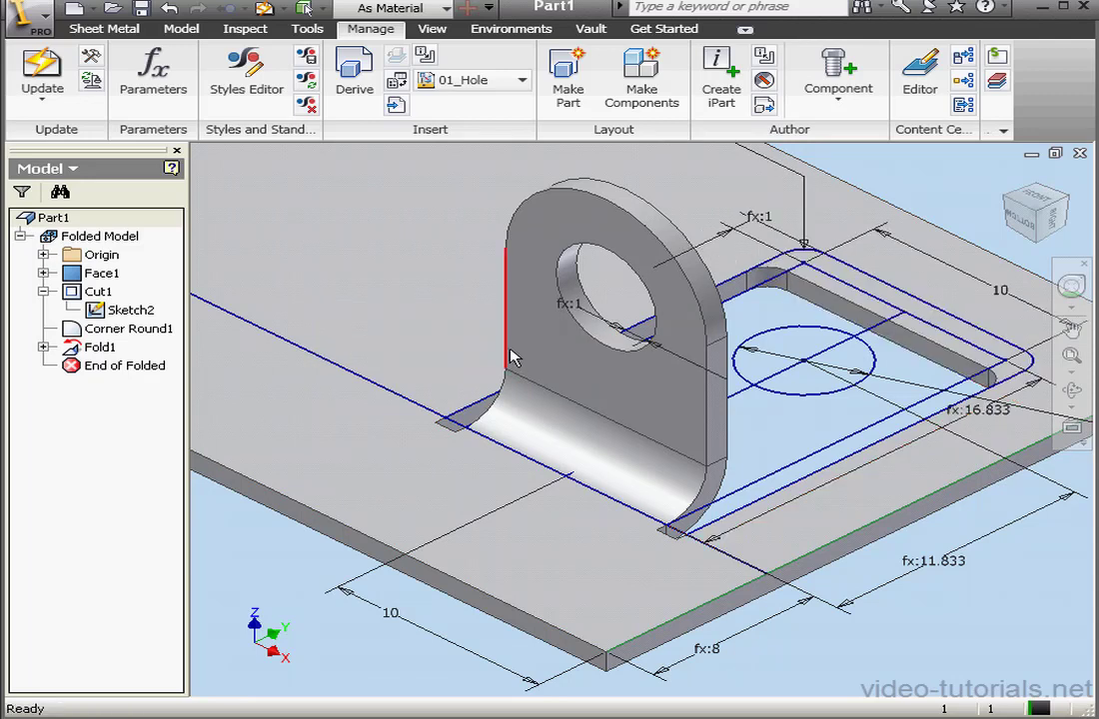
pyautogui.click(265, 8)
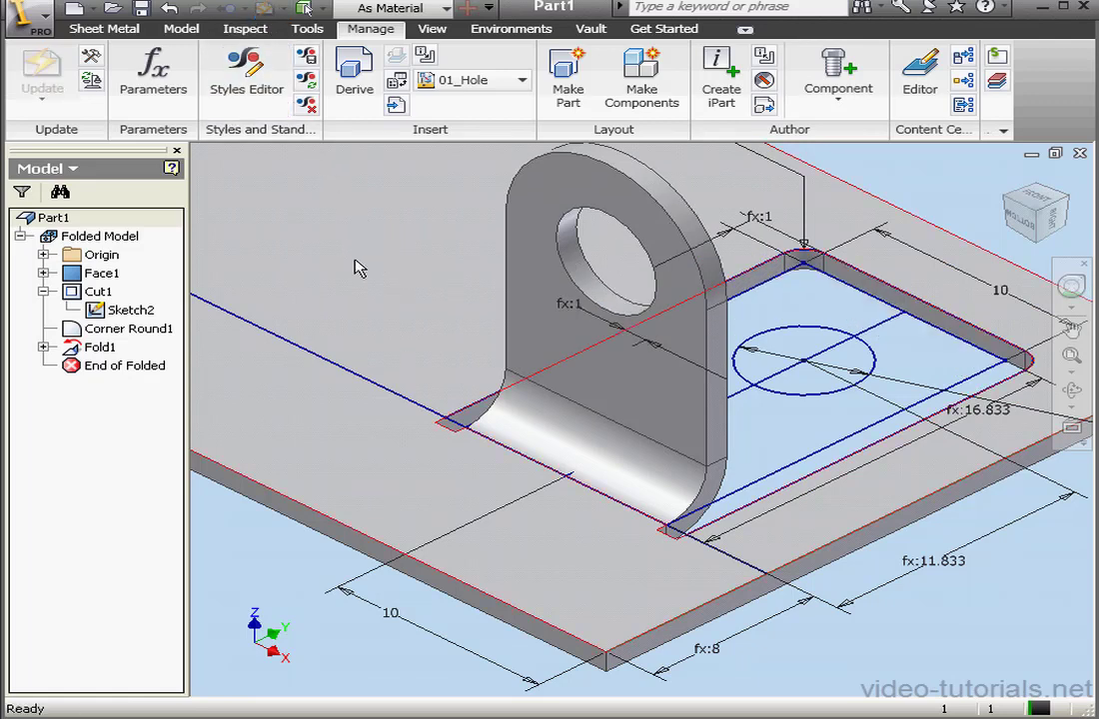
pyautogui.click(308, 28)
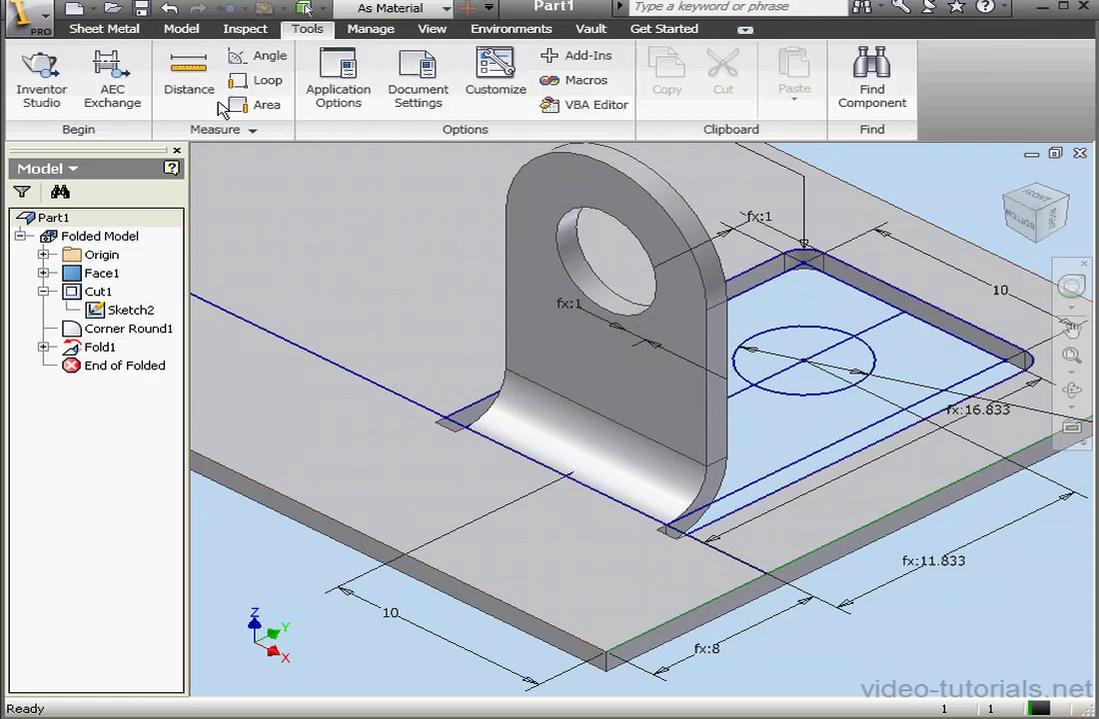
pyautogui.click(186, 77)
pyautogui.click(573, 534)
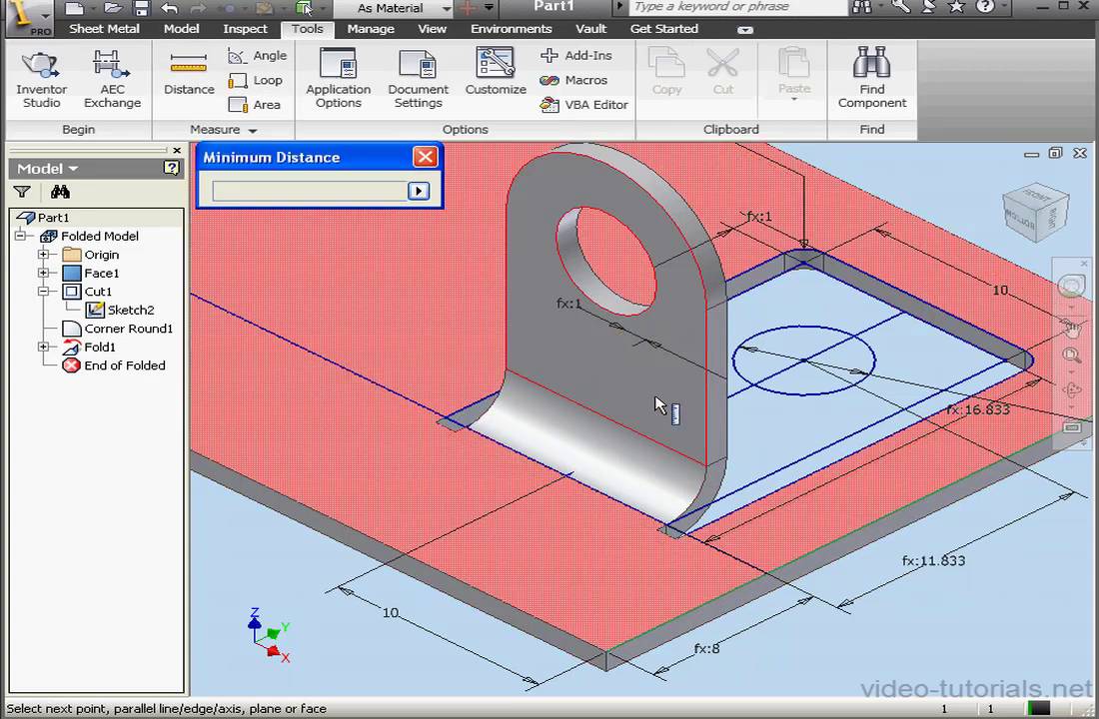
pyautogui.click(596, 256)
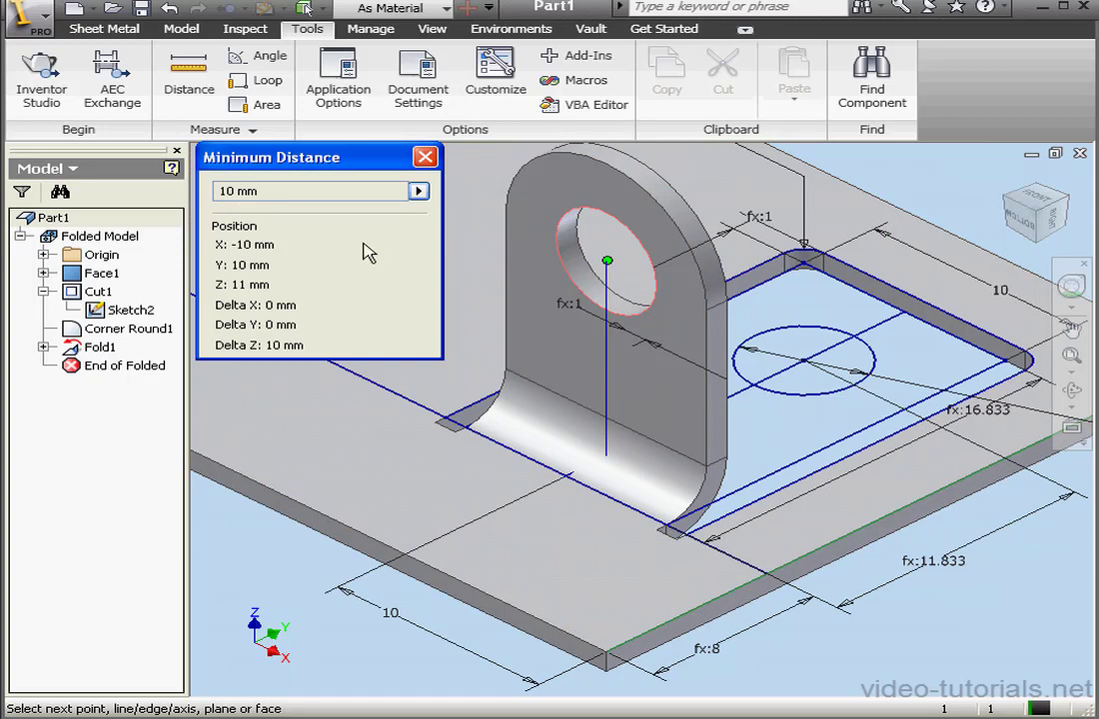
pyautogui.click(425, 157)
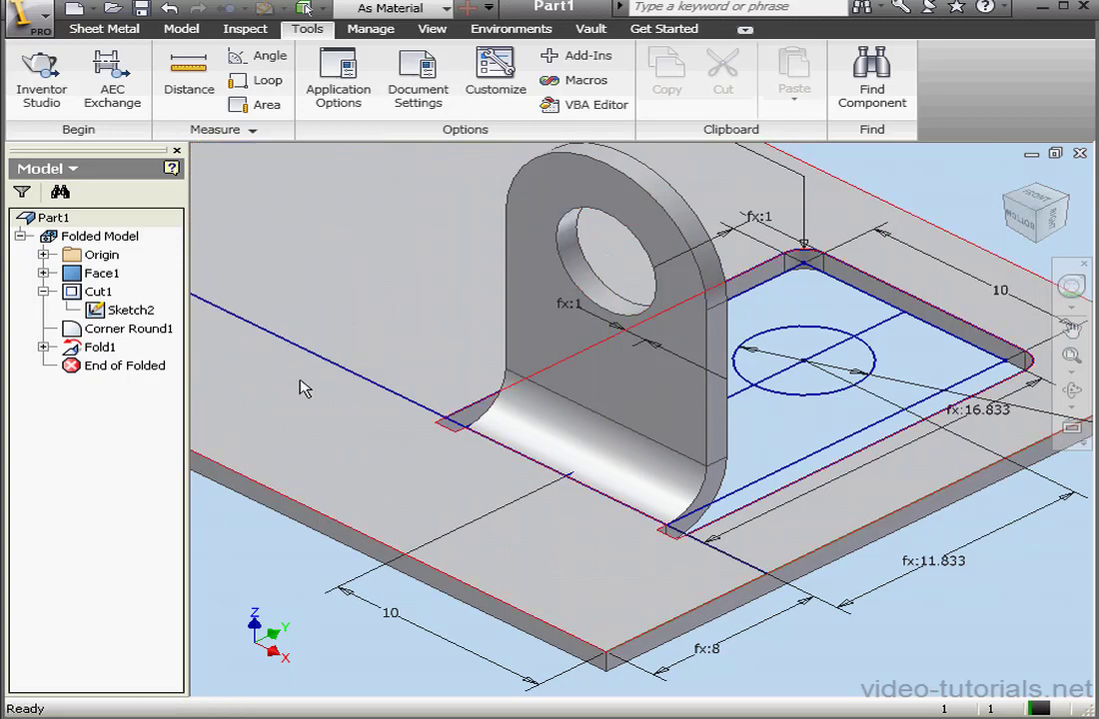
# Change Fold1's bend radius multiplier from 2 to 4 (BendRadius*4)
pyautogui.doubleClick(100, 347)
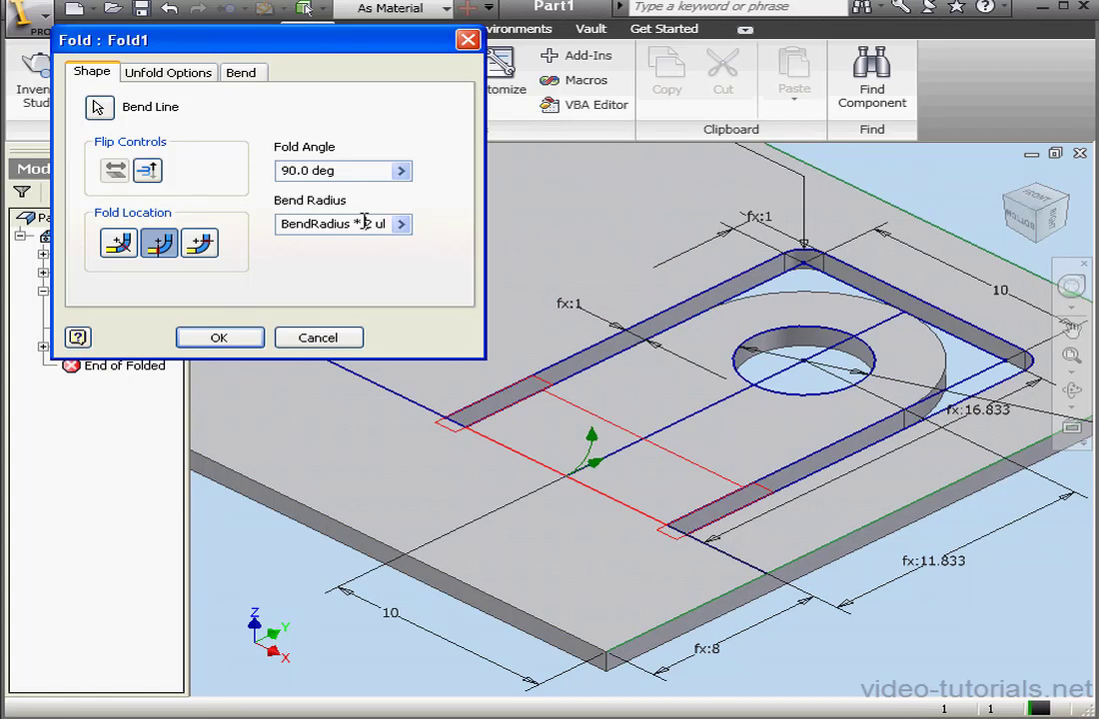
pyautogui.moveTo(365, 222); pyautogui.dragTo(400, 236)
pyautogui.write('4')
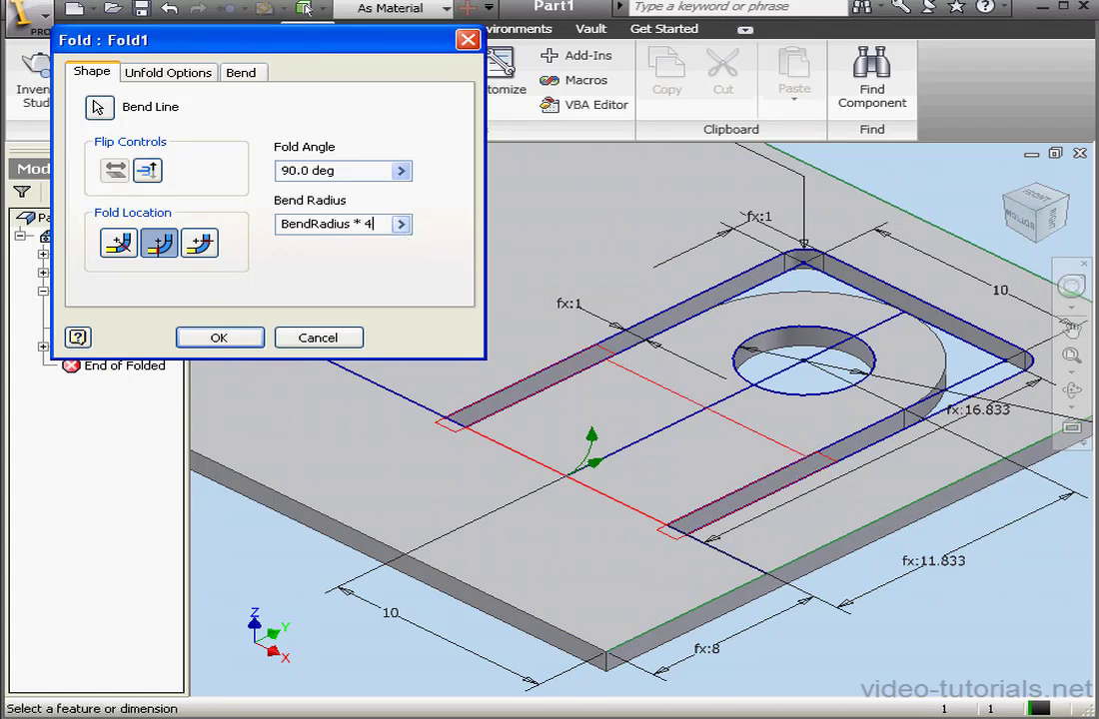
pyautogui.click(243, 341)
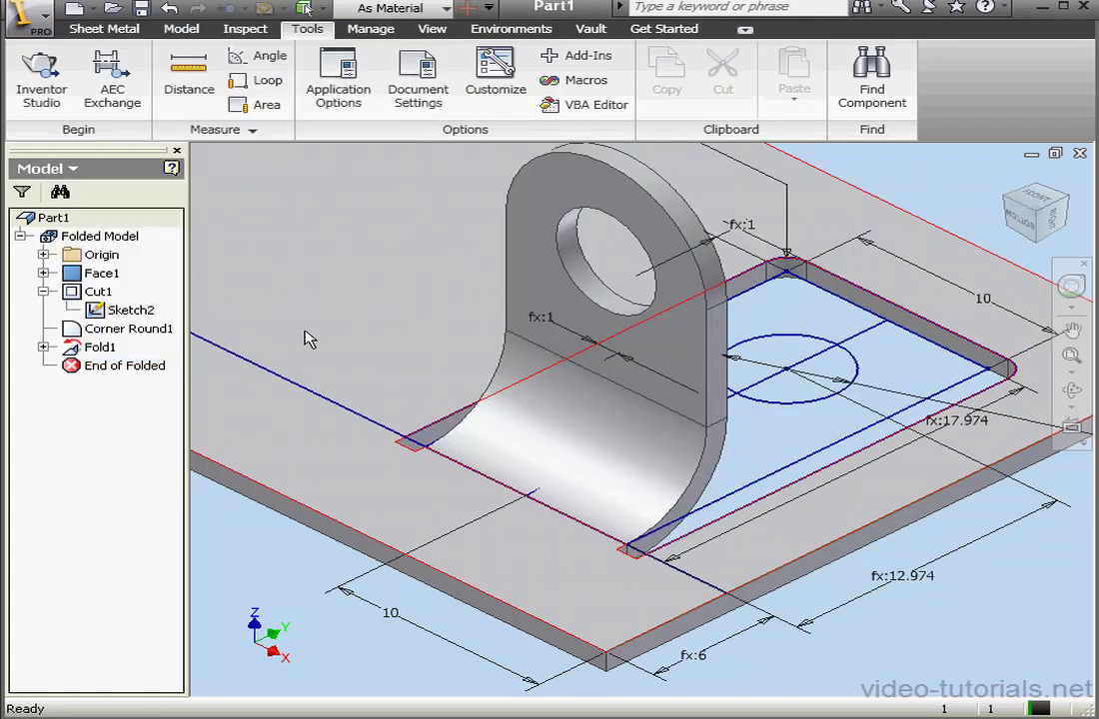
# Re-measure from the plate to the tab face and hole centre, both still 10 mm
pyautogui.click(188, 80)
pyautogui.click(400, 567)
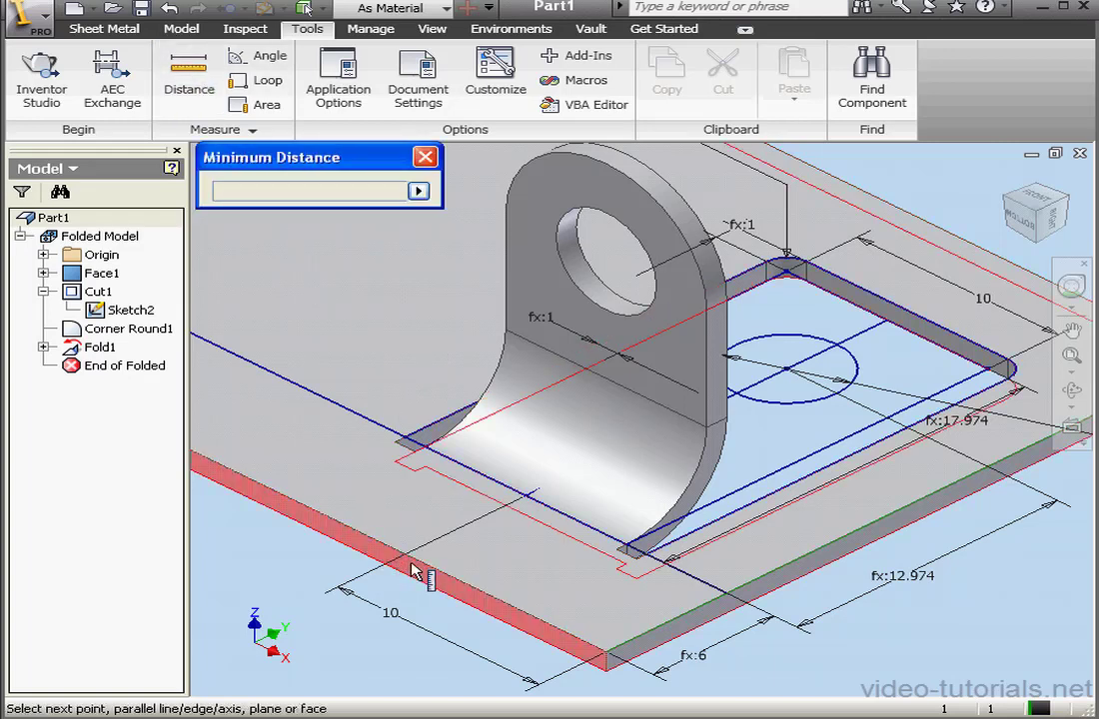
pyautogui.click(682, 356)
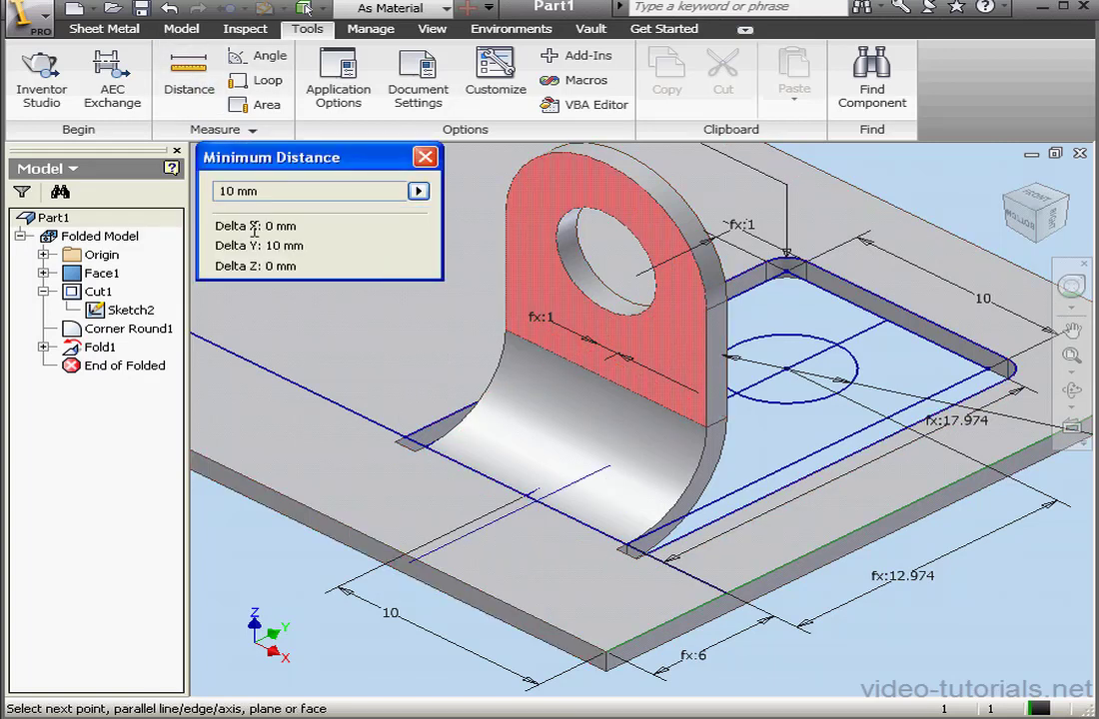
pyautogui.click(368, 454)
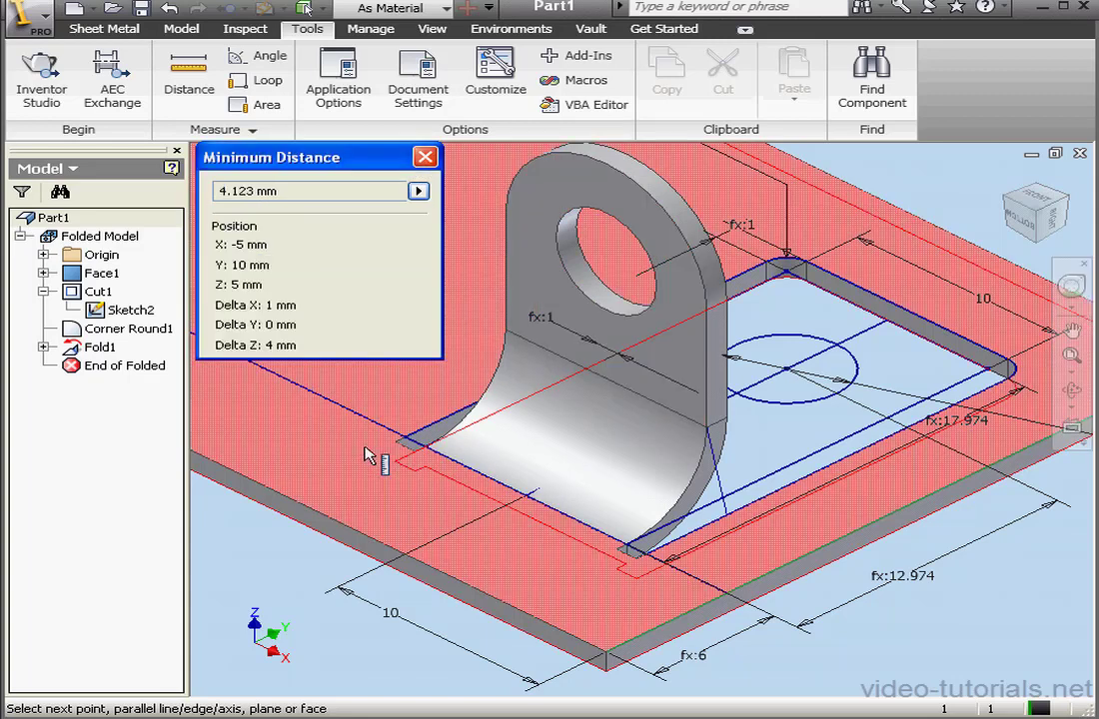
pyautogui.click(655, 296)
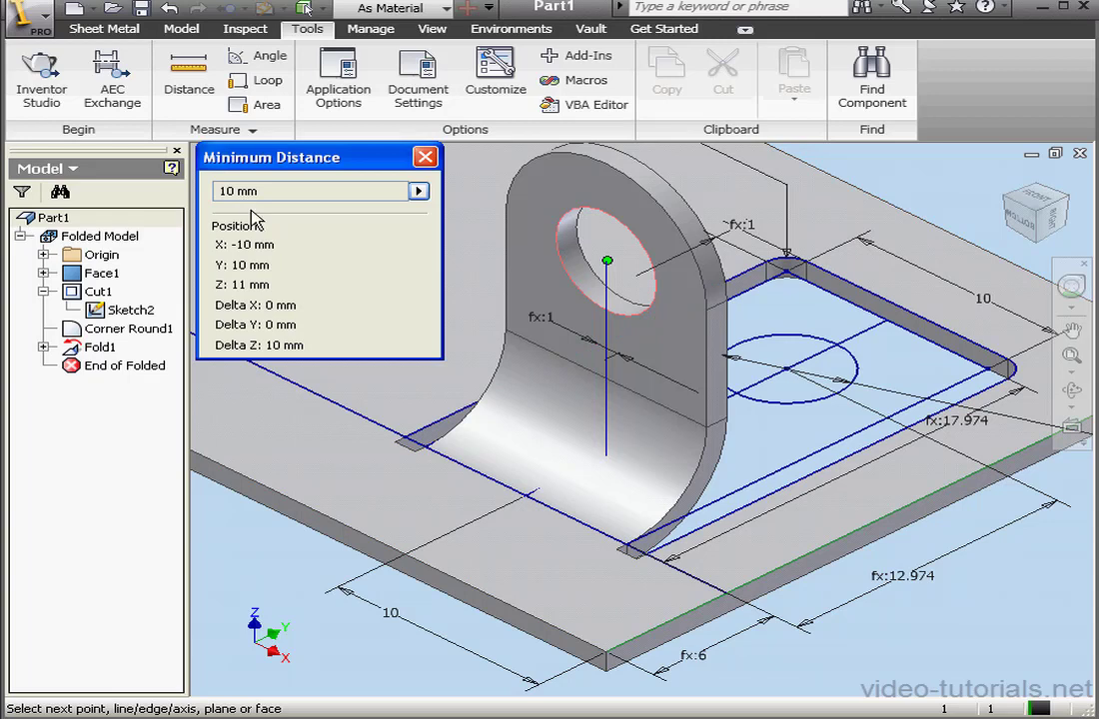
pyautogui.click(424, 157)
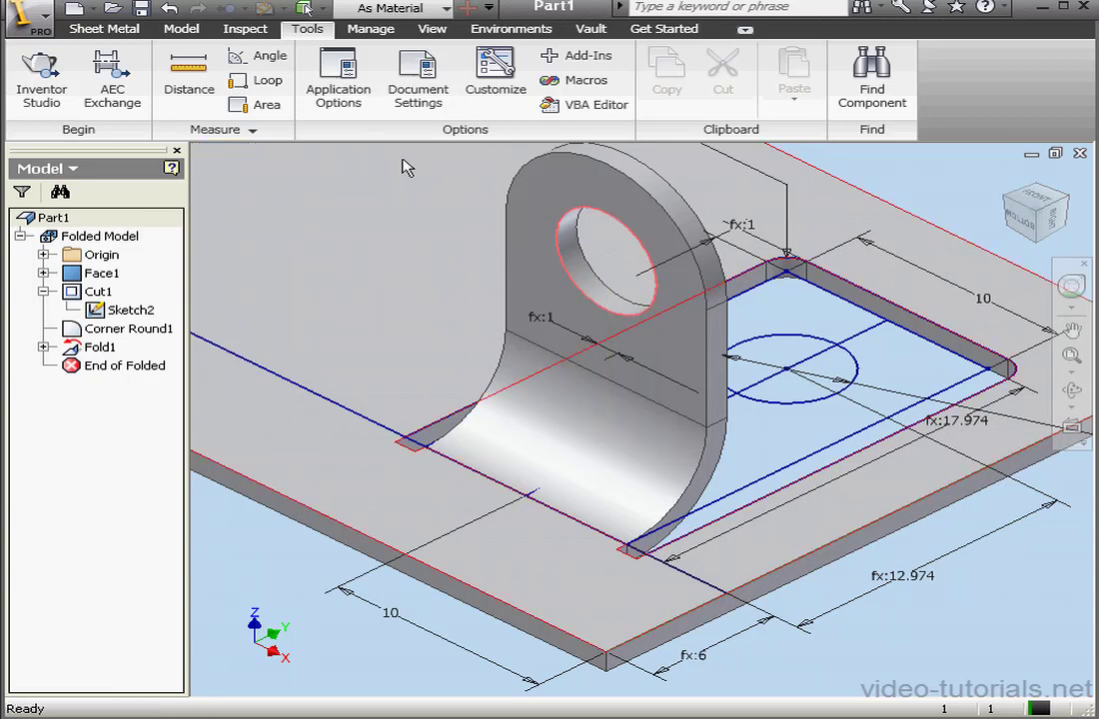
# In the Styles Editor, set the Default_mm sheet metal rule thickness to 1.5 and save
pyautogui.click(376, 30)
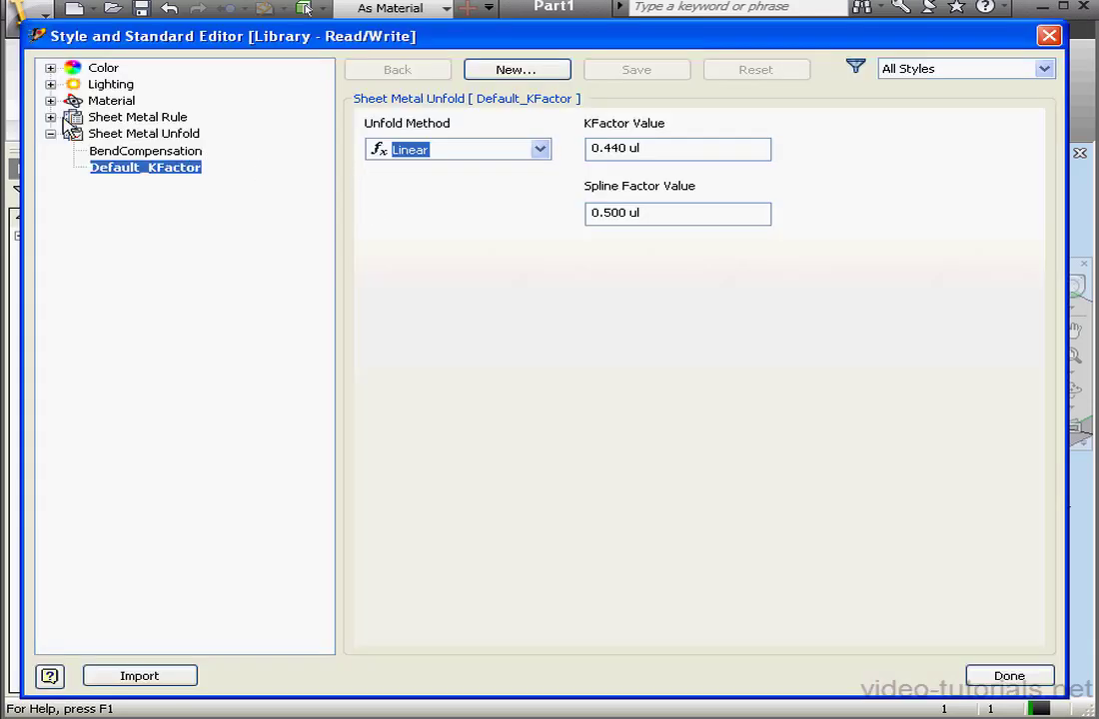
pyautogui.click(51, 117)
pyautogui.click(136, 151)
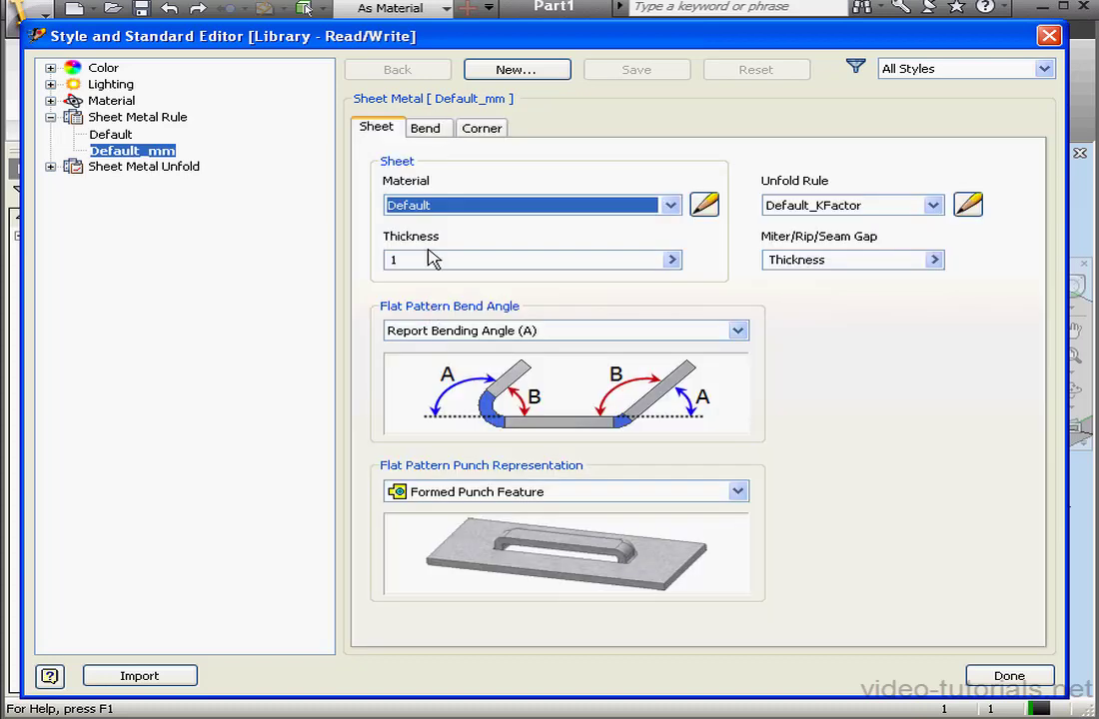
pyautogui.click(427, 260)
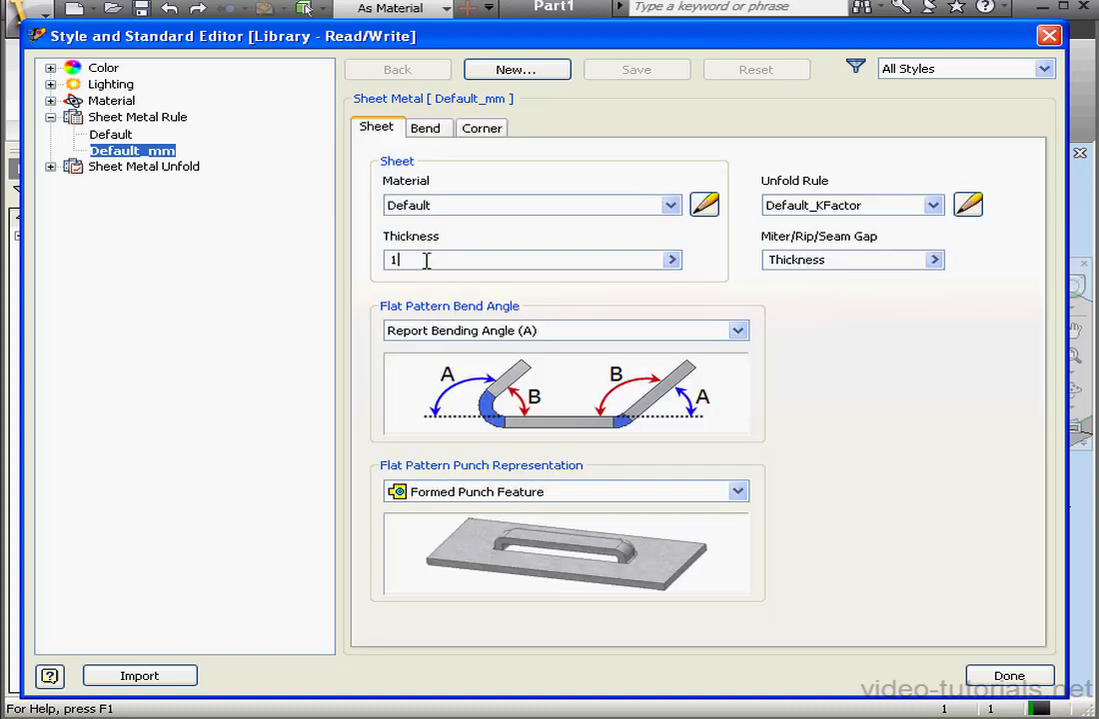
pyautogui.write('.5')
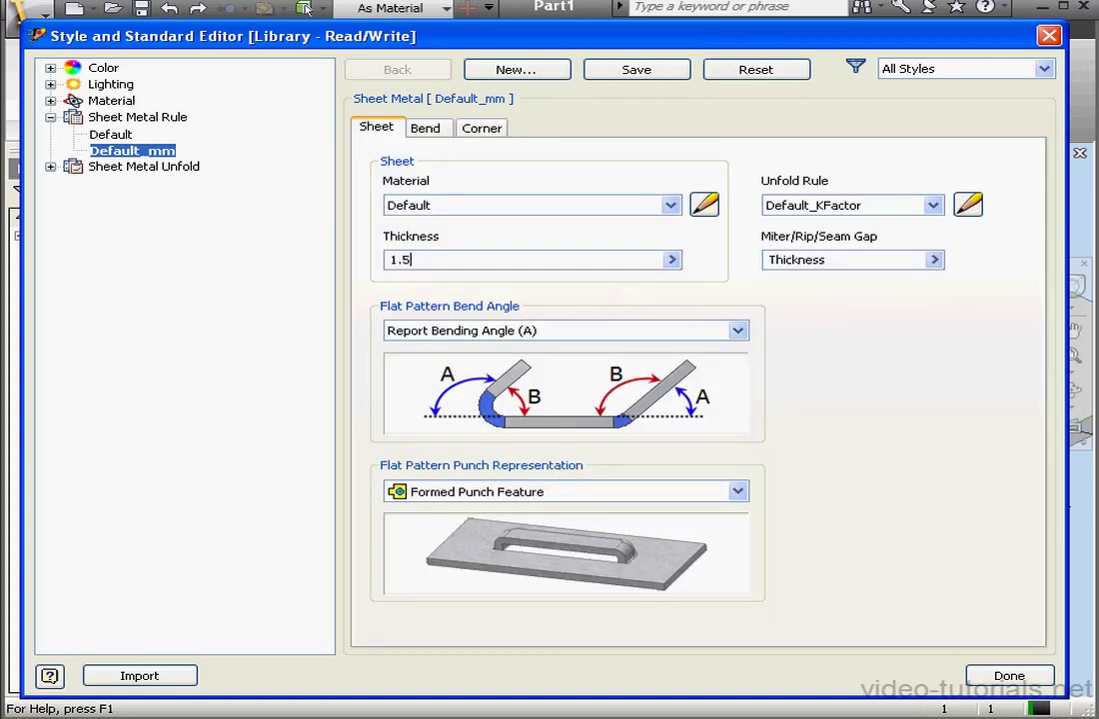
pyautogui.click(657, 70)
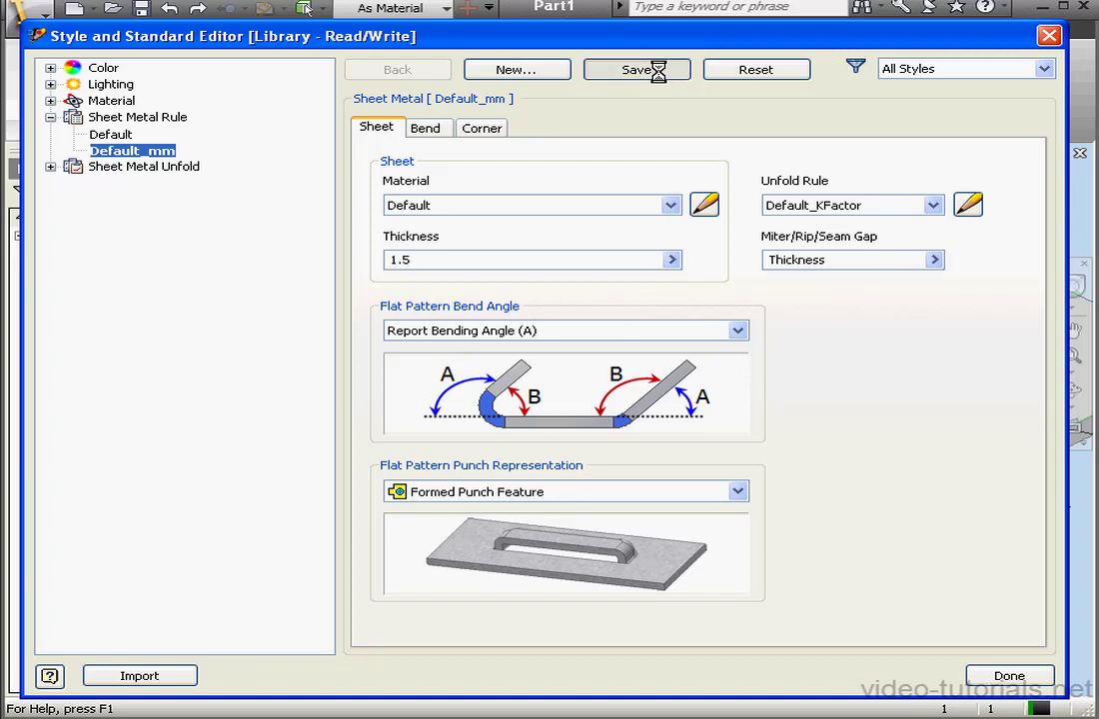
# Update the part to 1.5 mm thickness and confirm tab face and hole centre measure 10 mm
pyautogui.click(1009, 675)
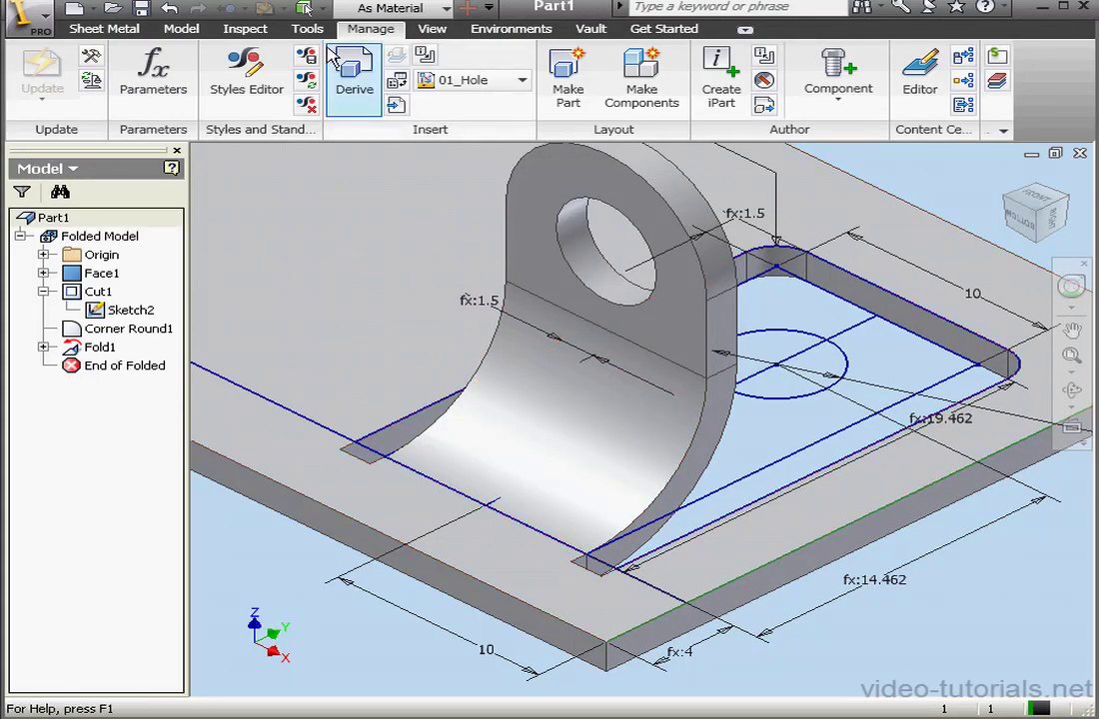
pyautogui.click(308, 28)
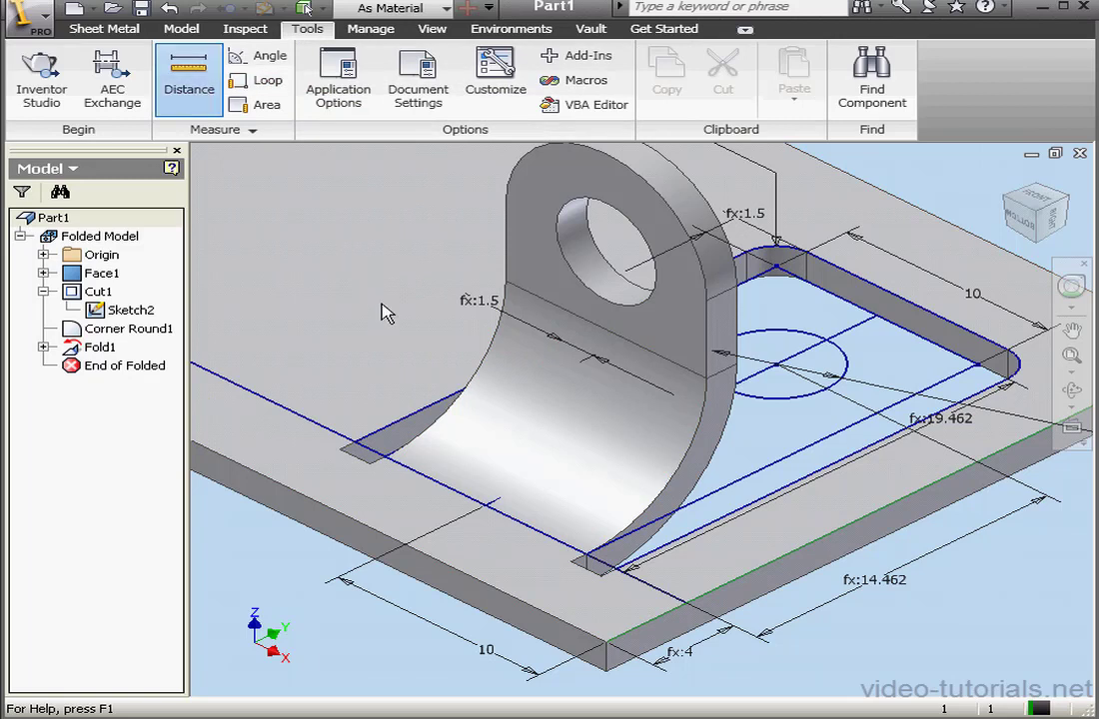
pyautogui.click(340, 479)
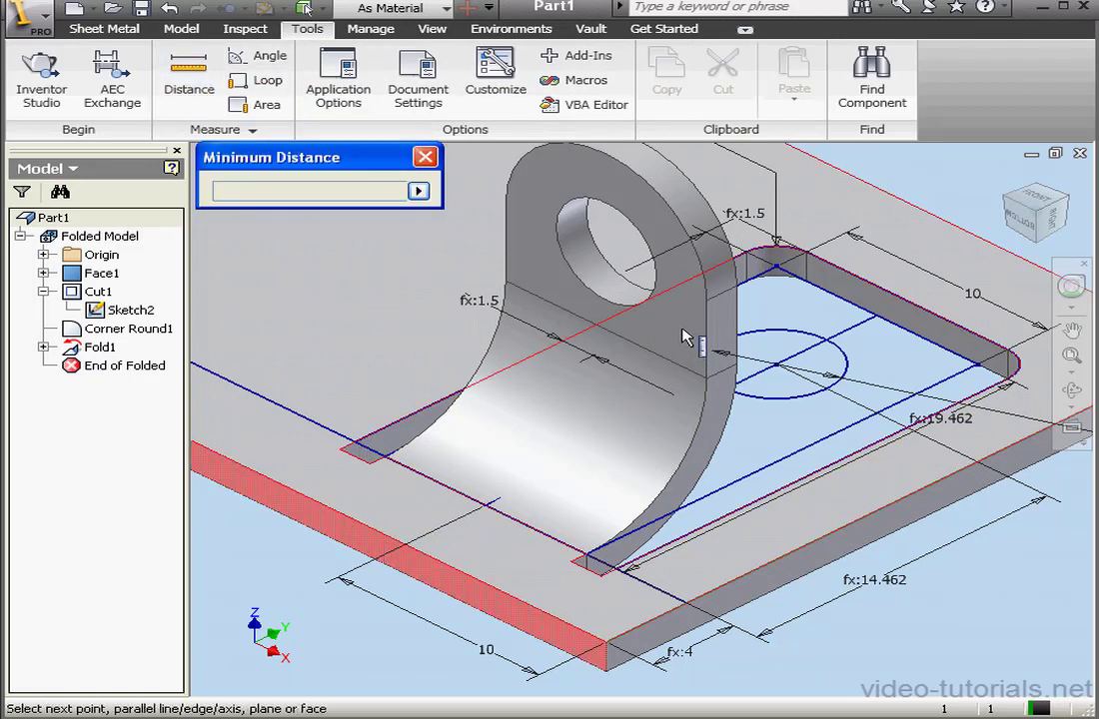
pyautogui.click(591, 290)
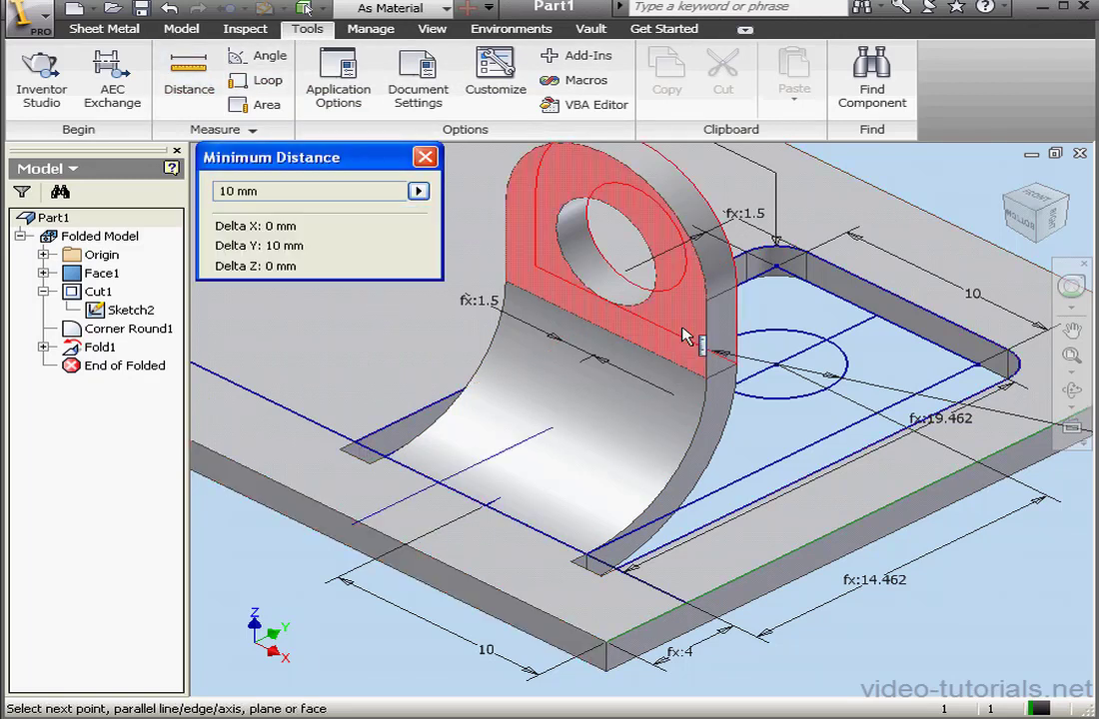
pyautogui.click(290, 442)
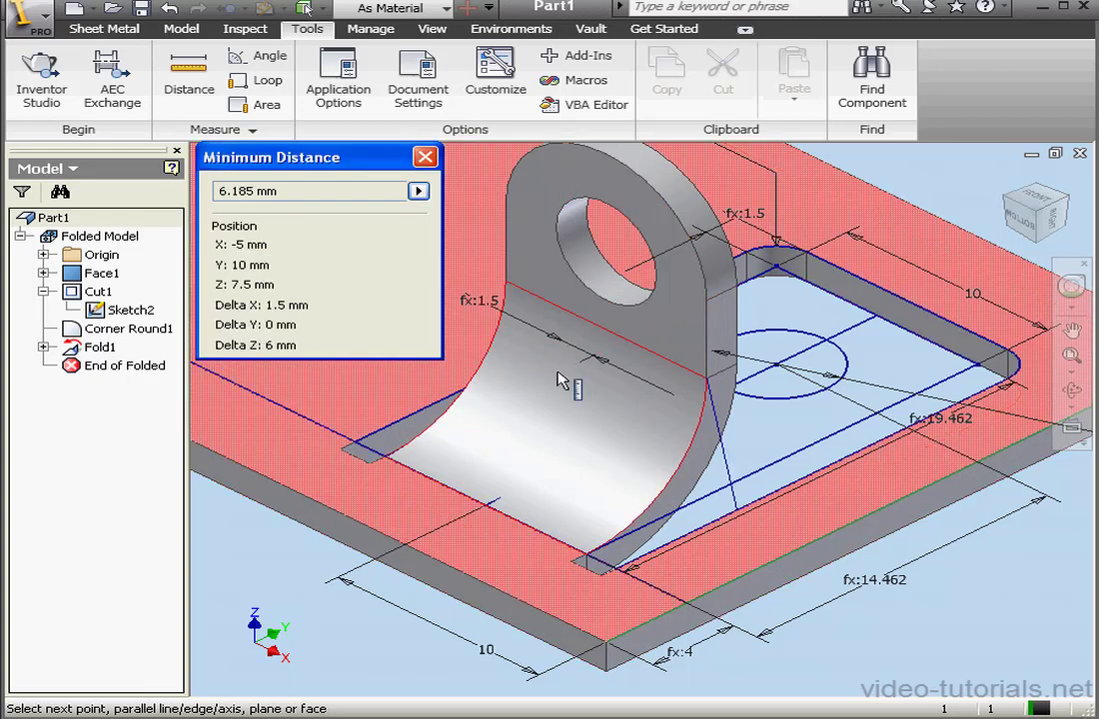
pyautogui.click(656, 289)
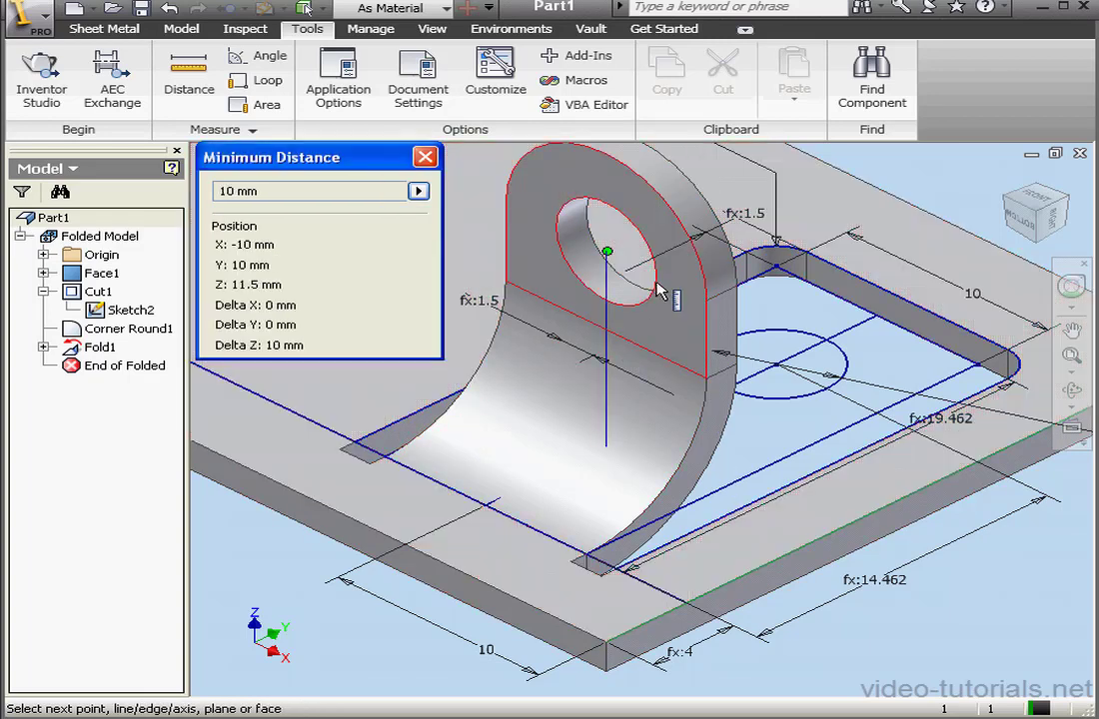
pyautogui.click(425, 157)
pyautogui.scroll(-2, 445, 231)
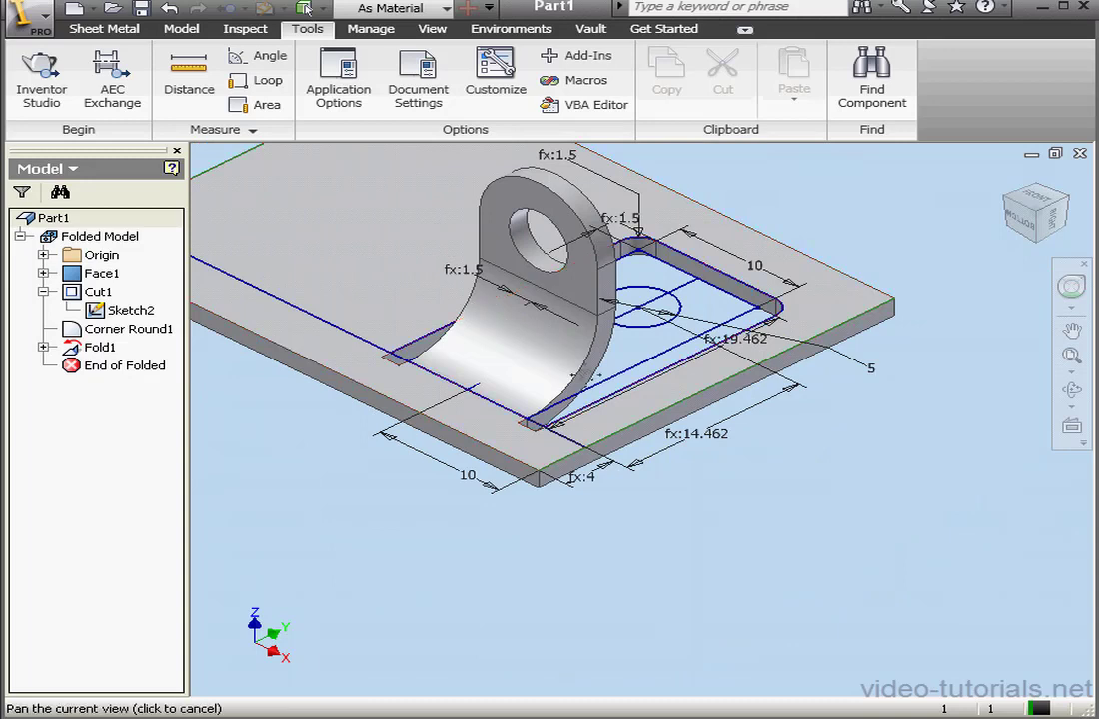
pyautogui.moveTo(422, 233); pyautogui.dragTo(557, 366, button='middle')
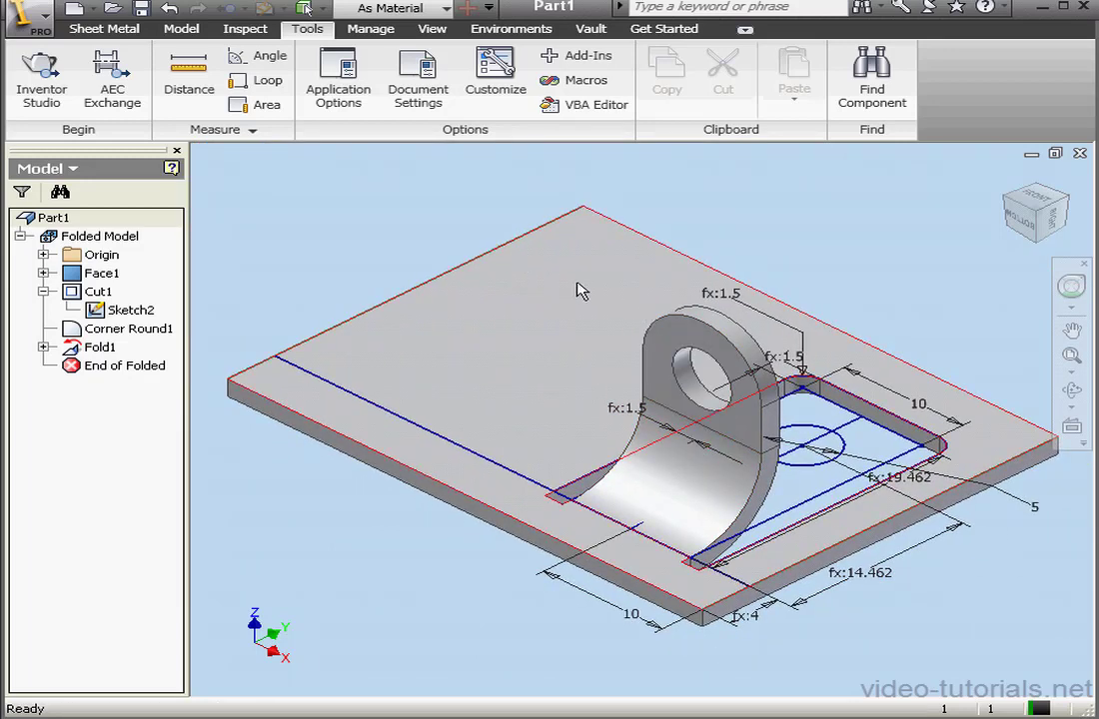
# Create Work Plane1 midway between the plate's front and back side faces
pyautogui.click(104, 28)
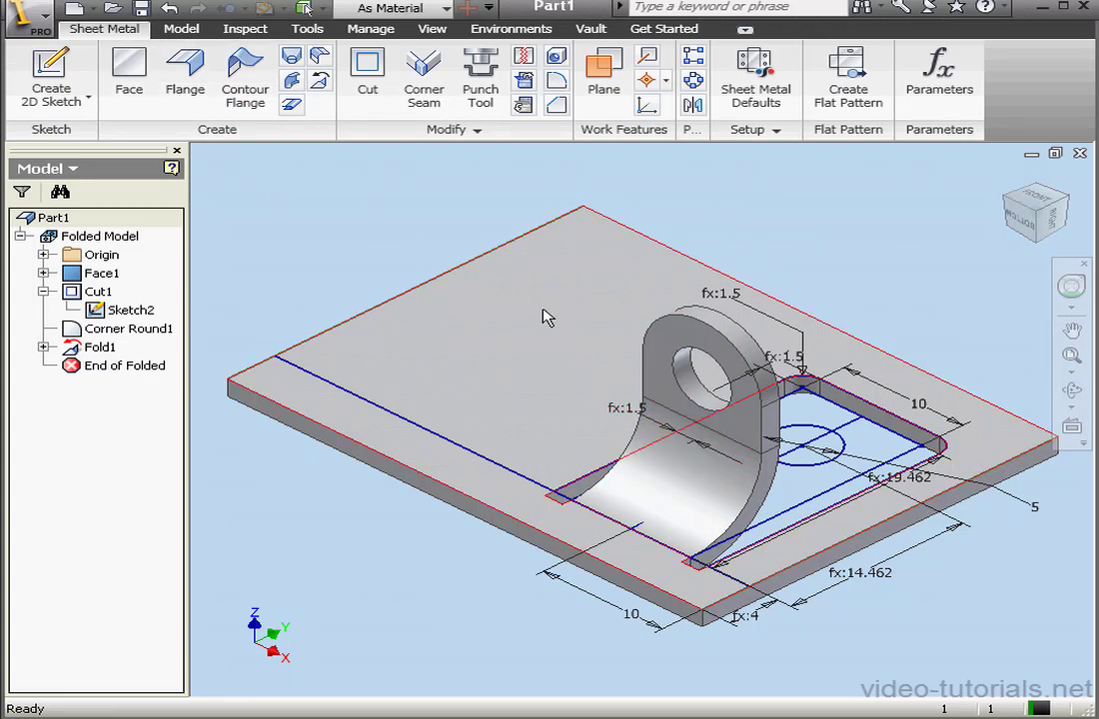
pyautogui.click(604, 72)
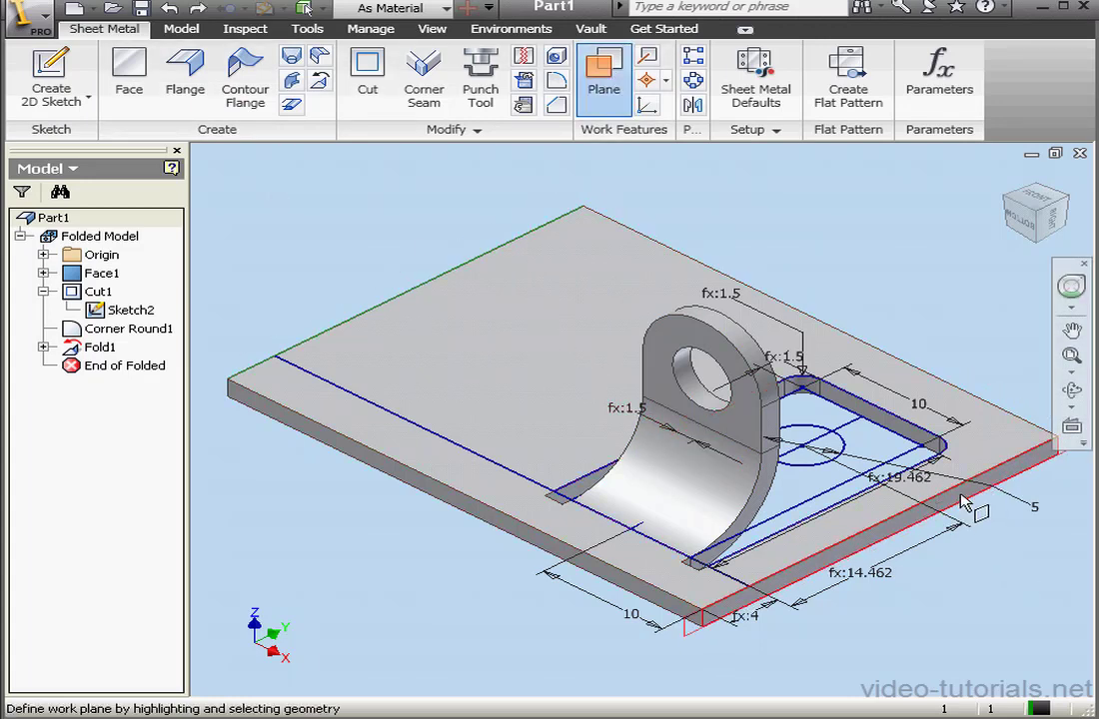
pyautogui.click(962, 496)
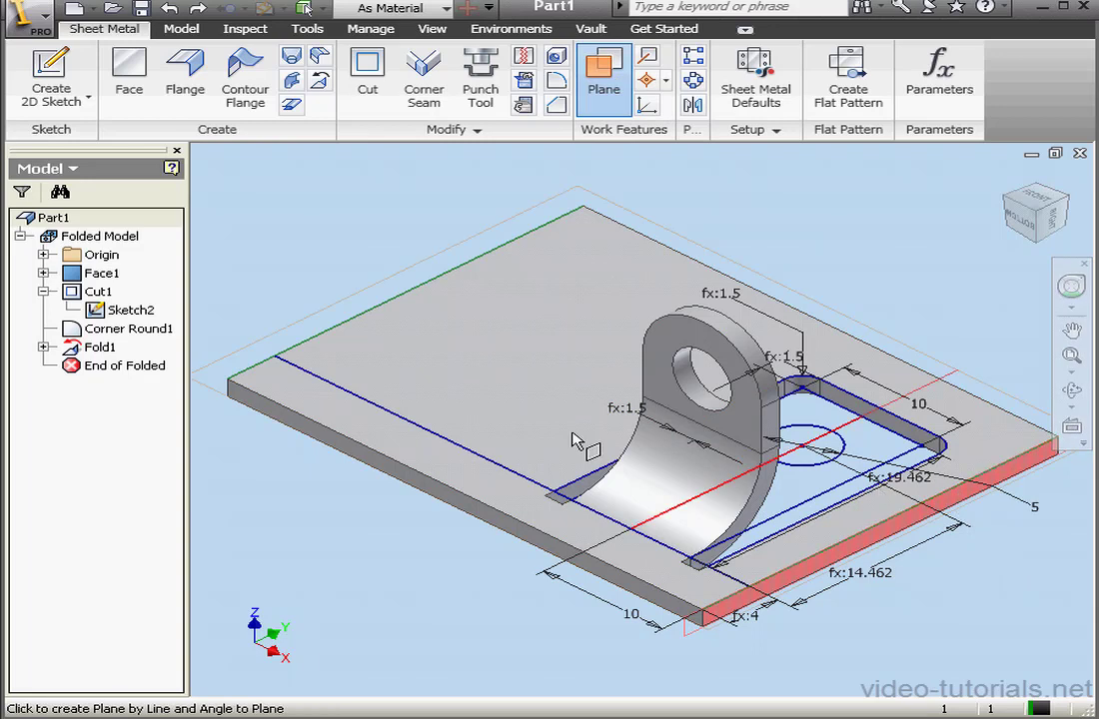
pyautogui.click(388, 319)
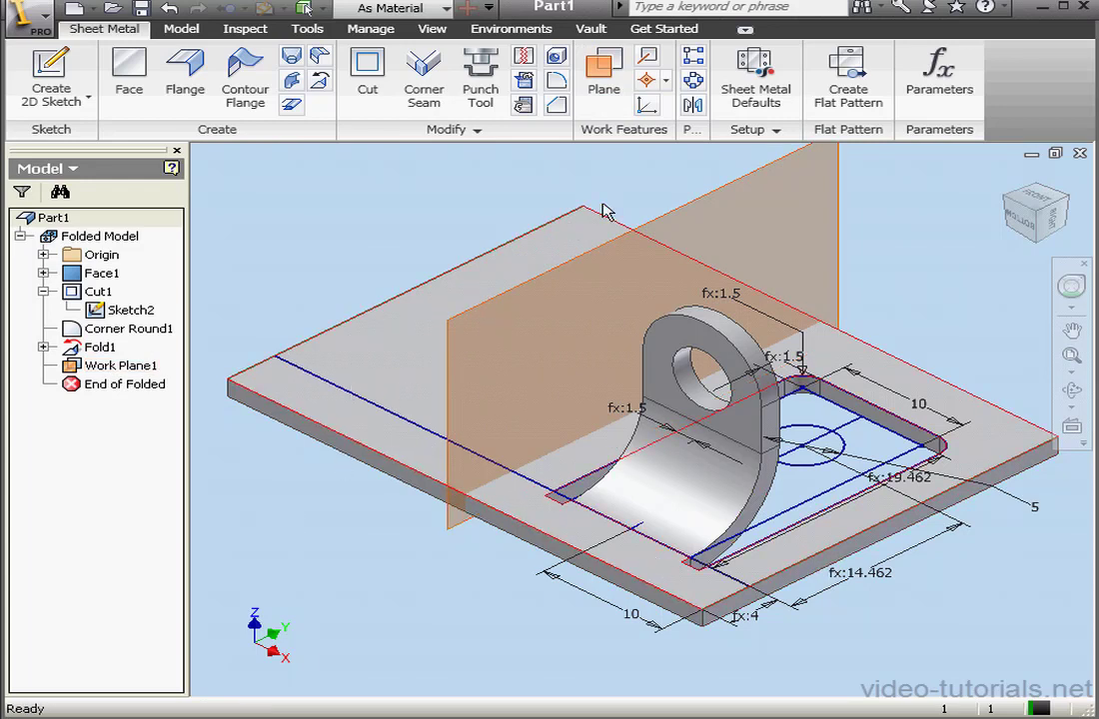
# Mirror Cut1, Corner Round1 and Fold1 about Work Plane1, then hide the work plane
pyautogui.click(692, 104)
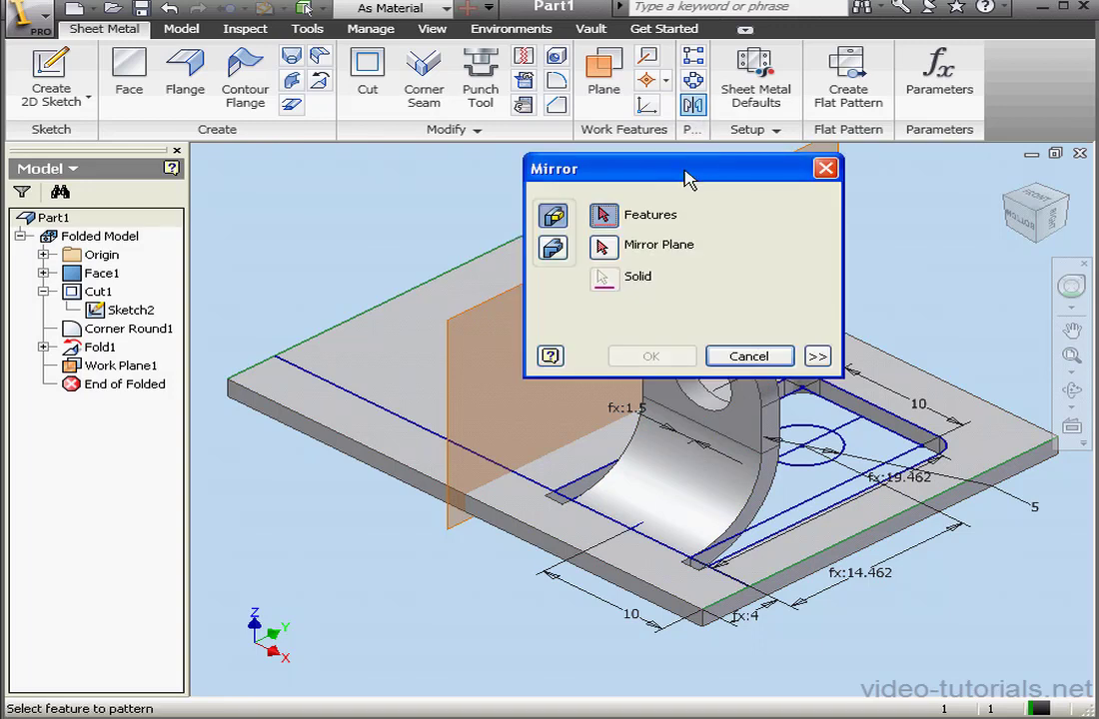
pyautogui.moveTo(694, 156); pyautogui.dragTo(837, 74)
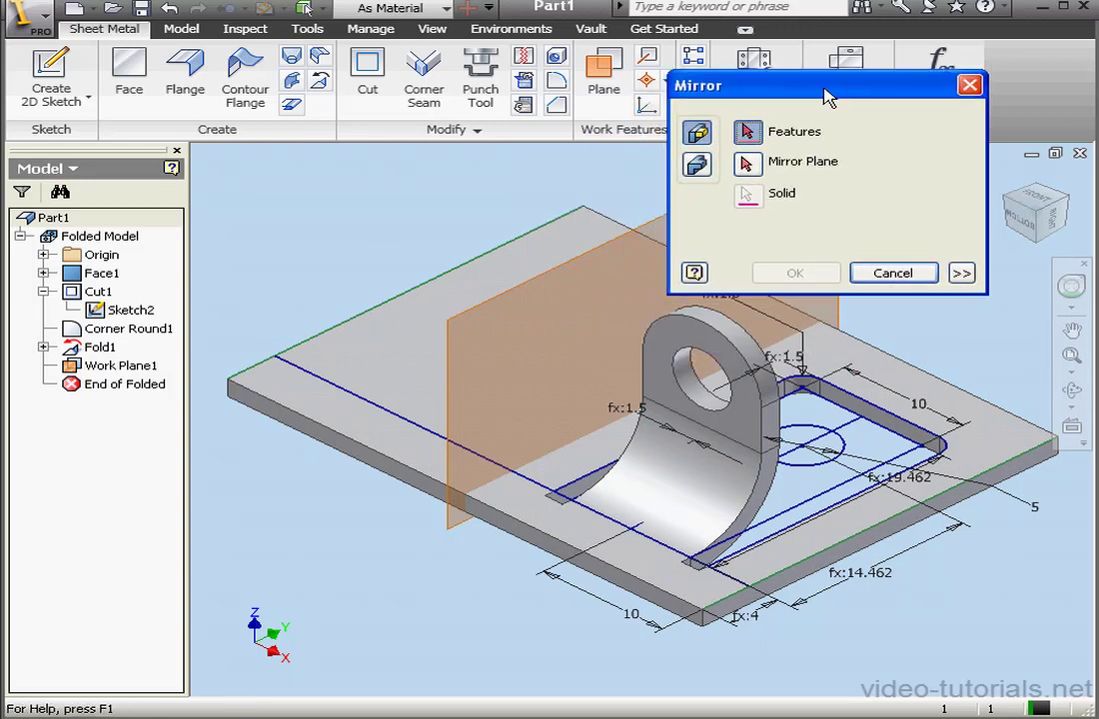
pyautogui.click(97, 291)
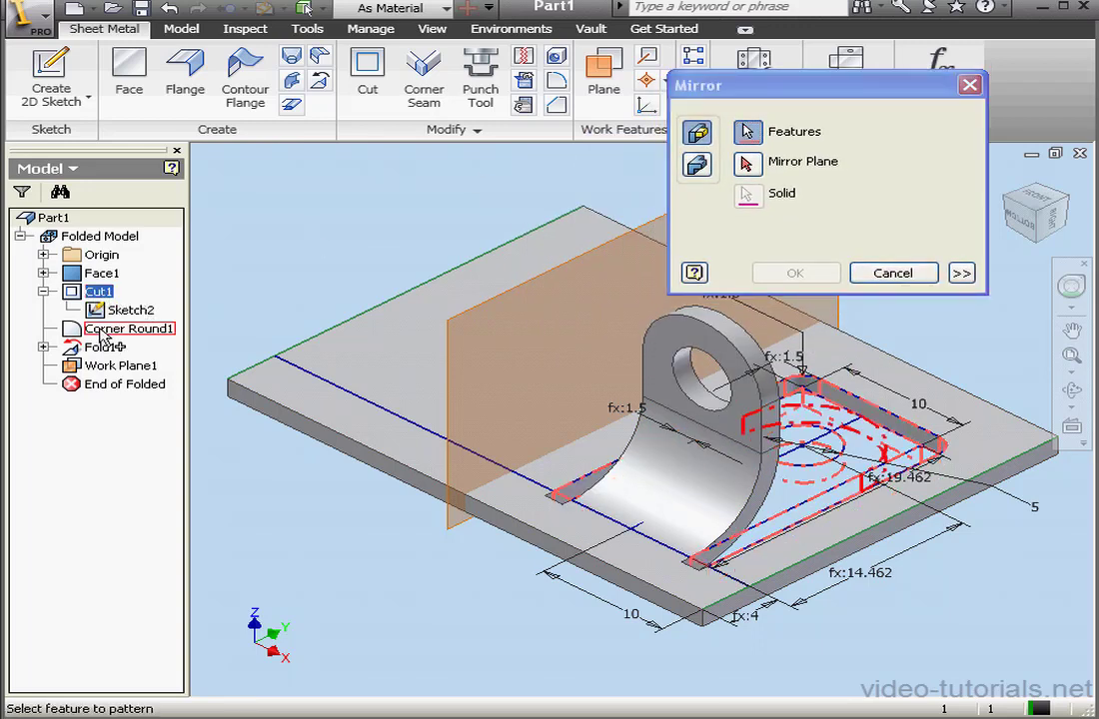
pyautogui.click(99, 330)
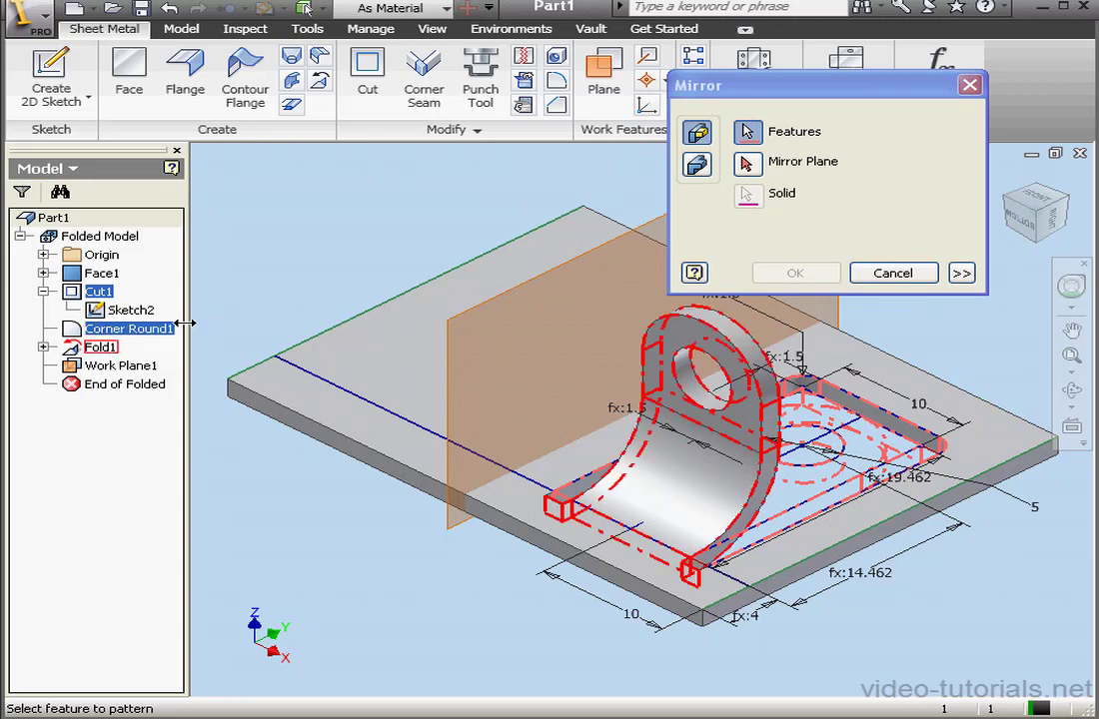
pyautogui.click(99, 347)
pyautogui.click(747, 163)
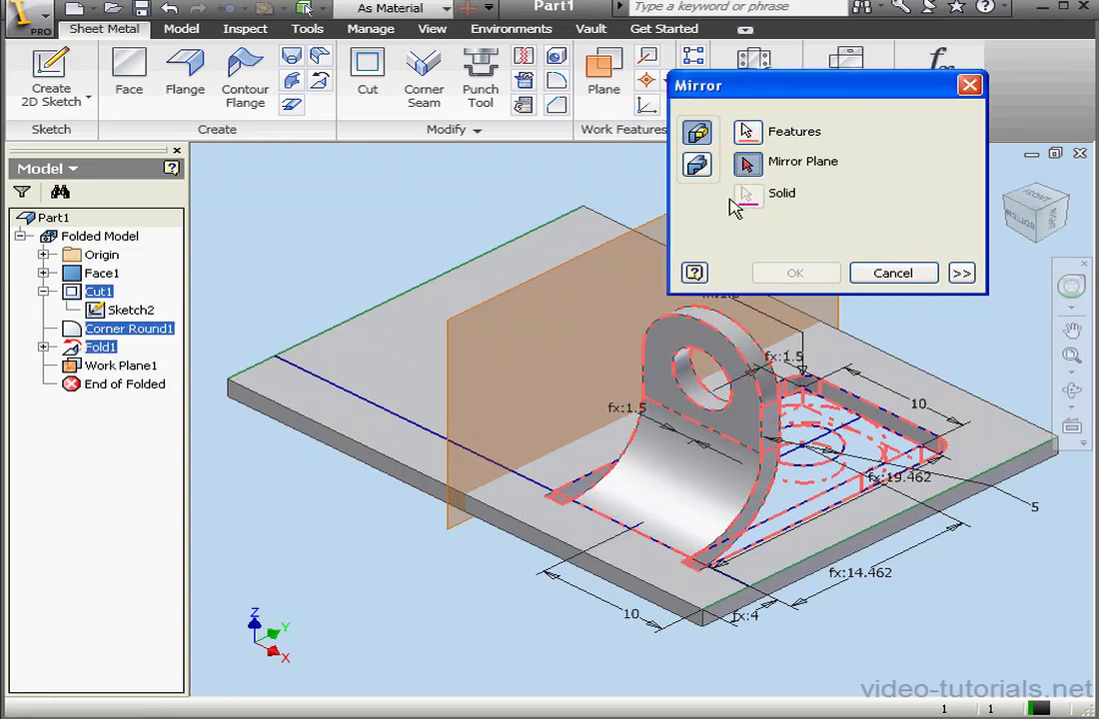
pyautogui.click(470, 317)
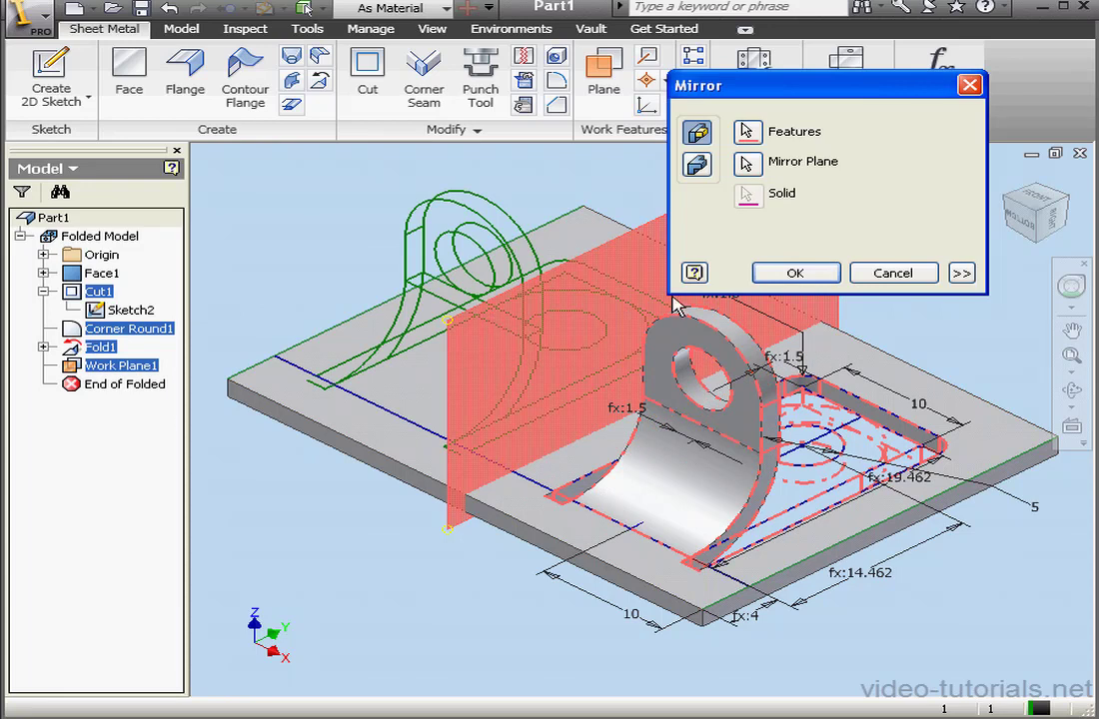
pyautogui.click(797, 273)
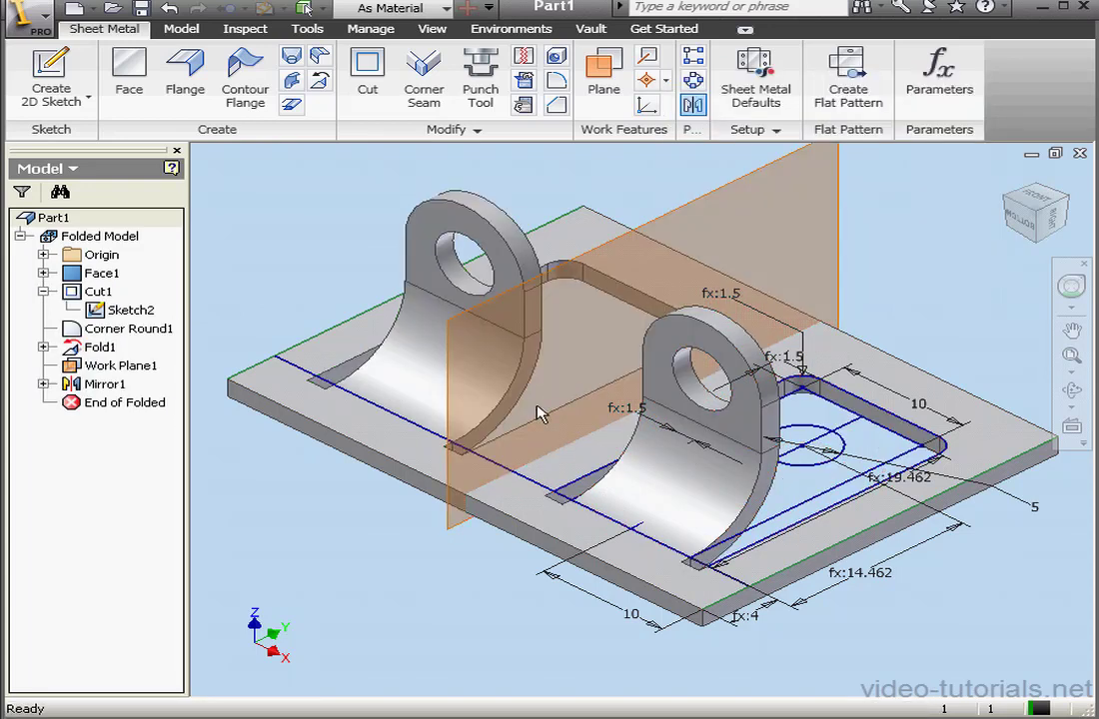
pyautogui.click(119, 367)
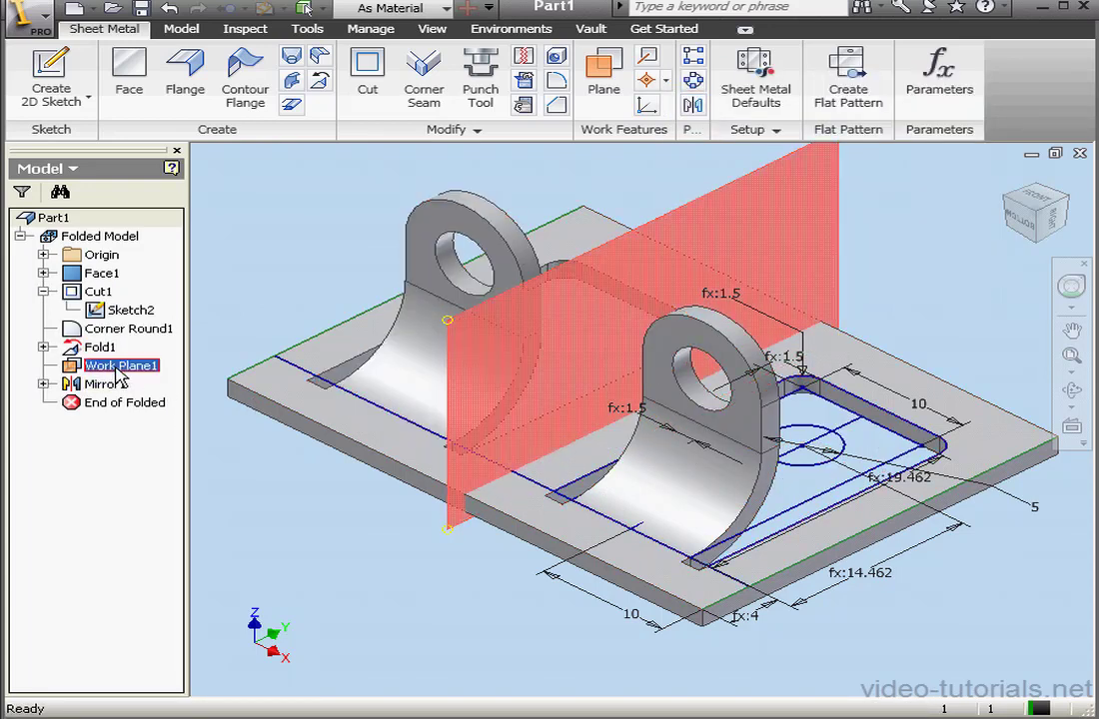
pyautogui.rightClick(128, 380)
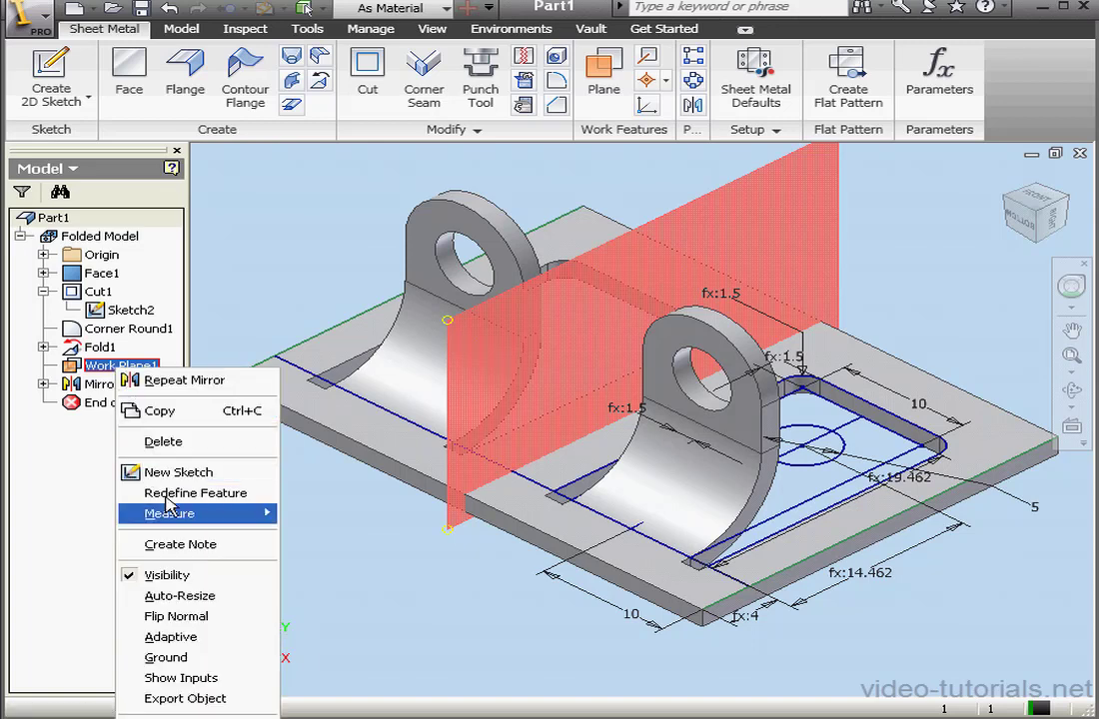